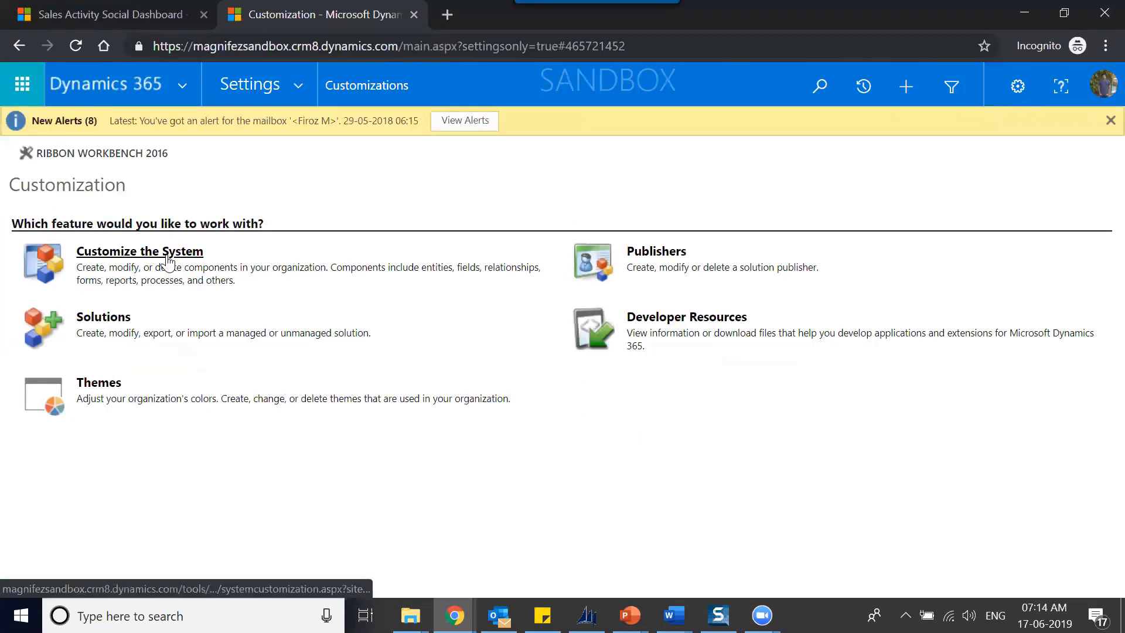
# Step: Open the default solution's system customization and show the Account entity's 1:N relationships
pyautogui.click(167, 256)
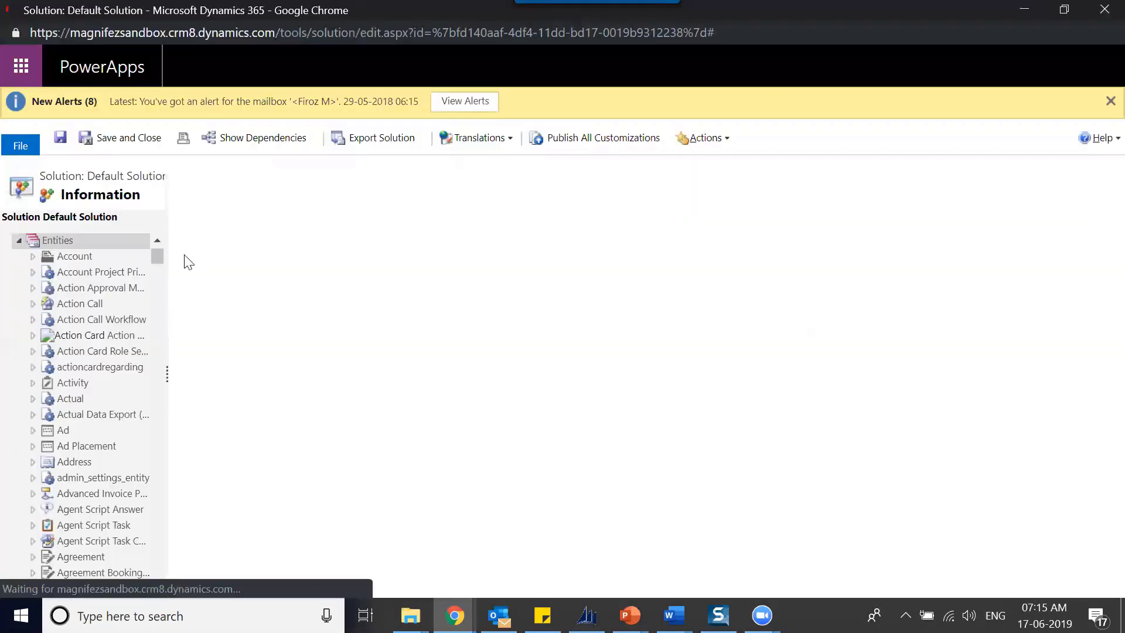
pyautogui.click(50, 259)
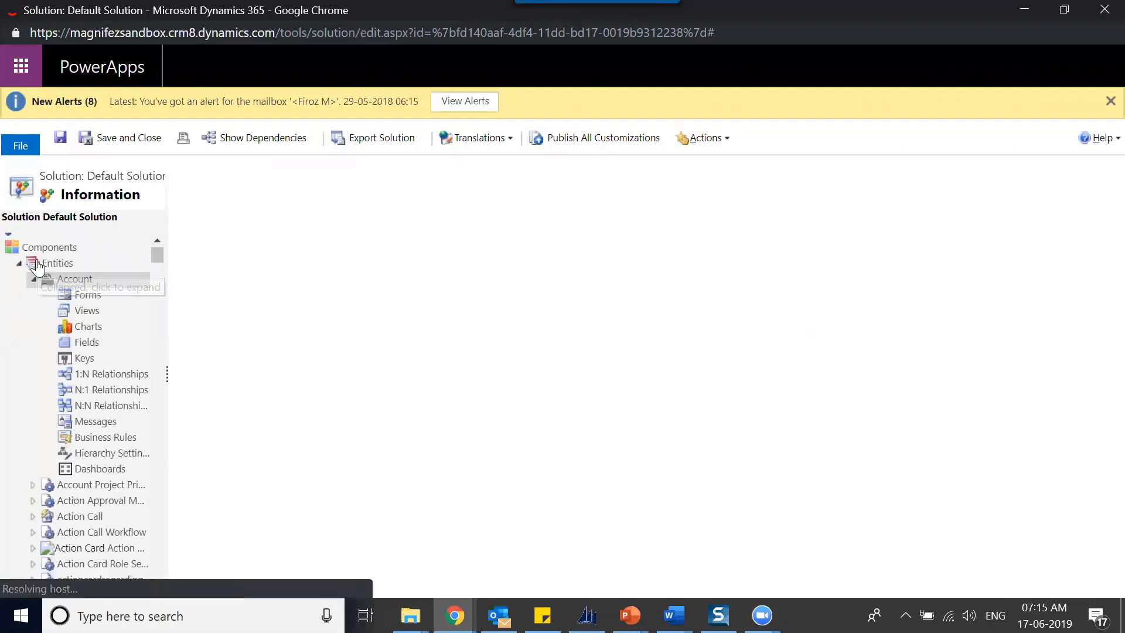
pyautogui.click(100, 378)
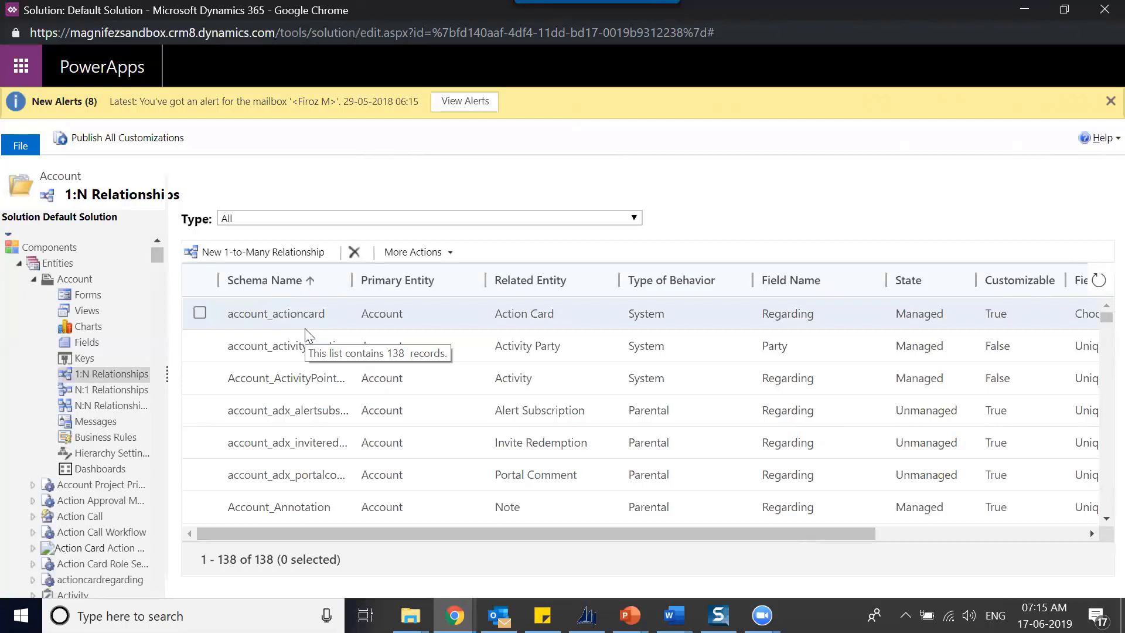
# Step: Review the Account entity's N:1 and N:N relationship lists and inspect the Account to Product relationship definition
pyautogui.click(120, 390)
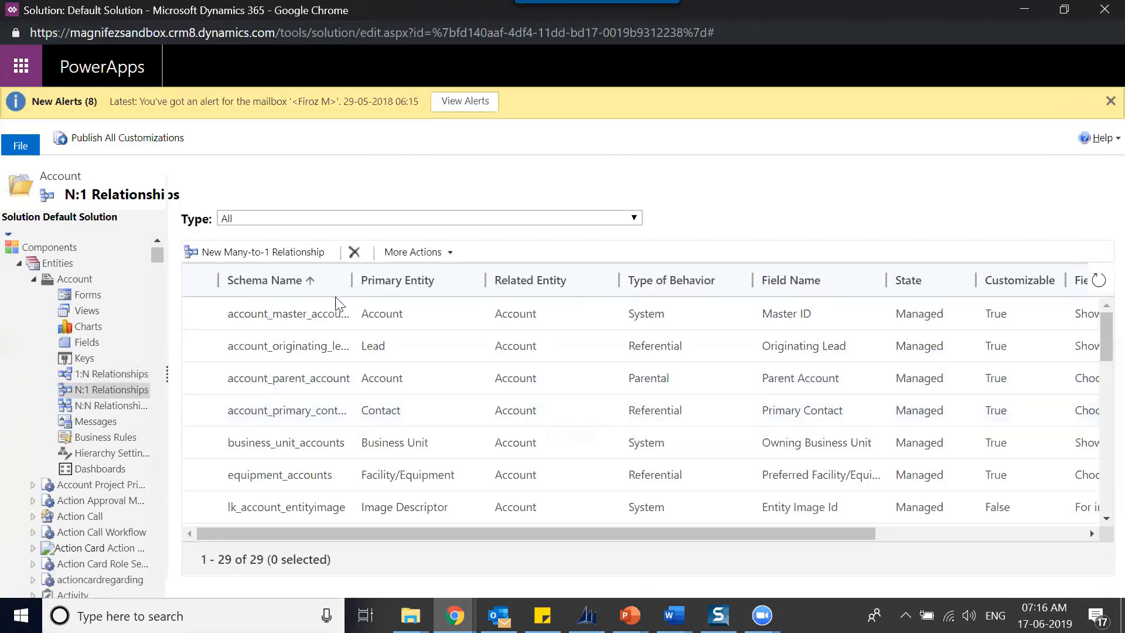
pyautogui.click(117, 408)
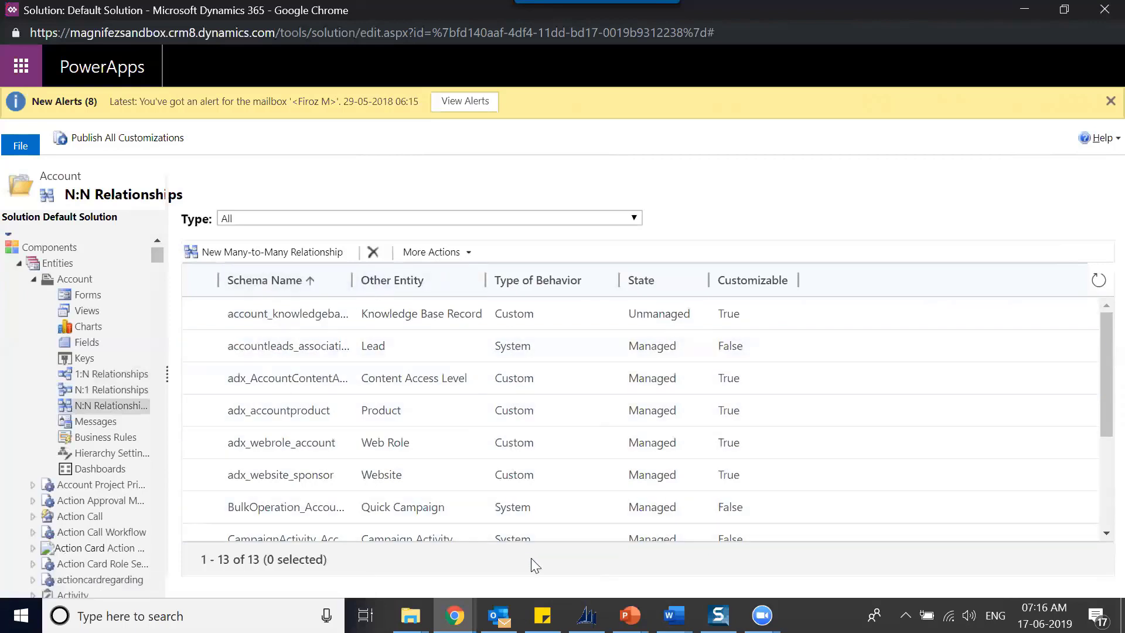
pyautogui.scroll(-3, 1095, 481)
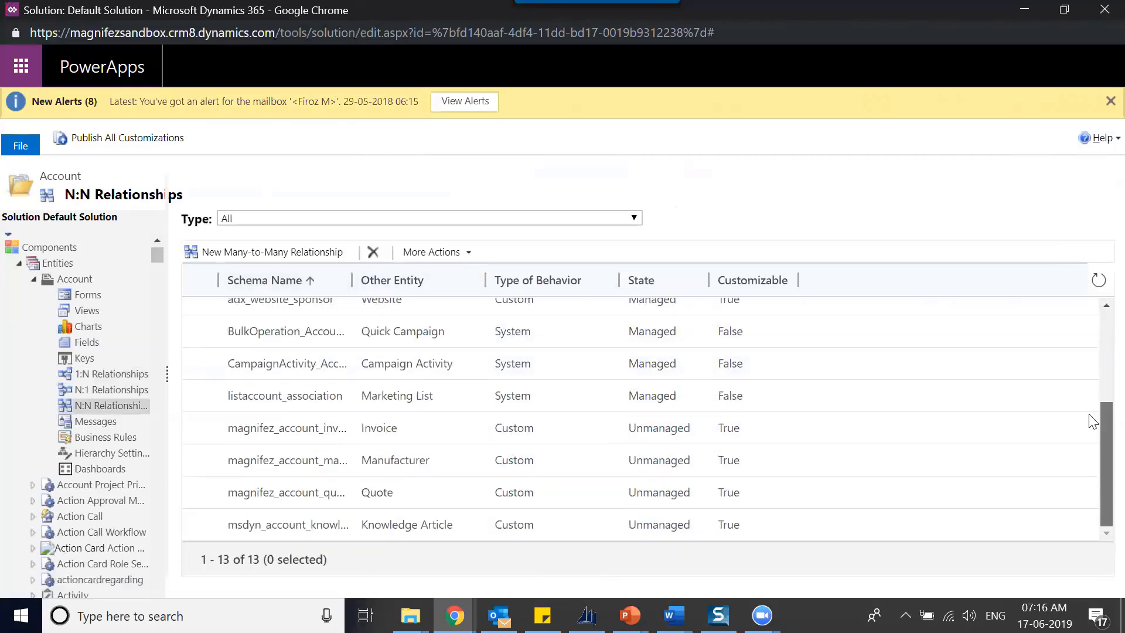
pyautogui.scroll(3, 1080, 326)
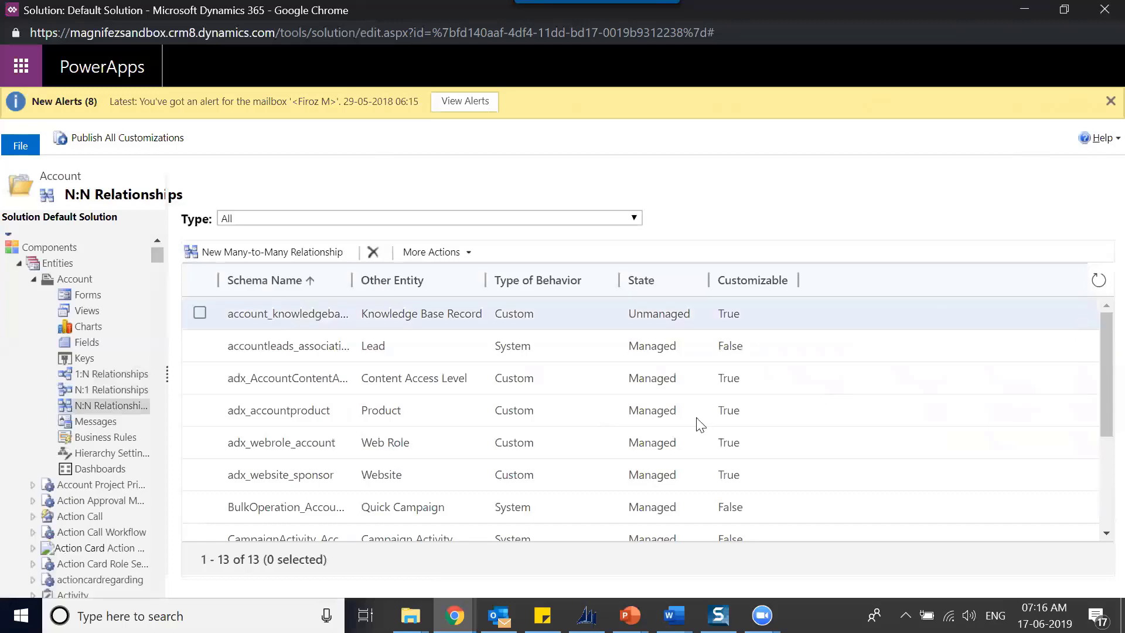
pyautogui.doubleClick(414, 406)
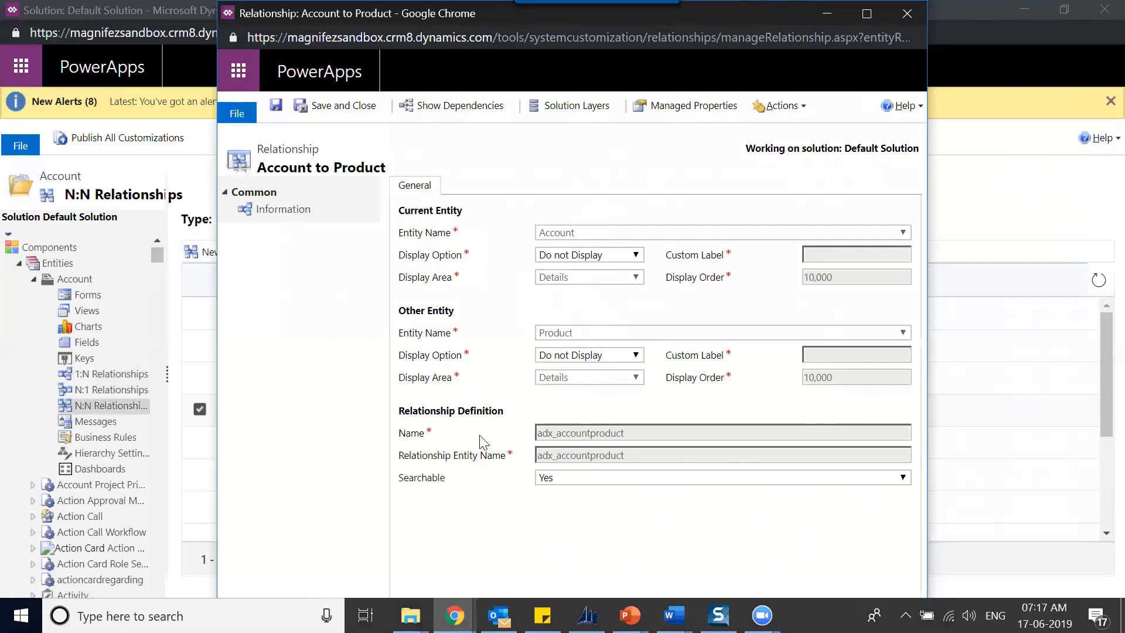
pyautogui.click(908, 13)
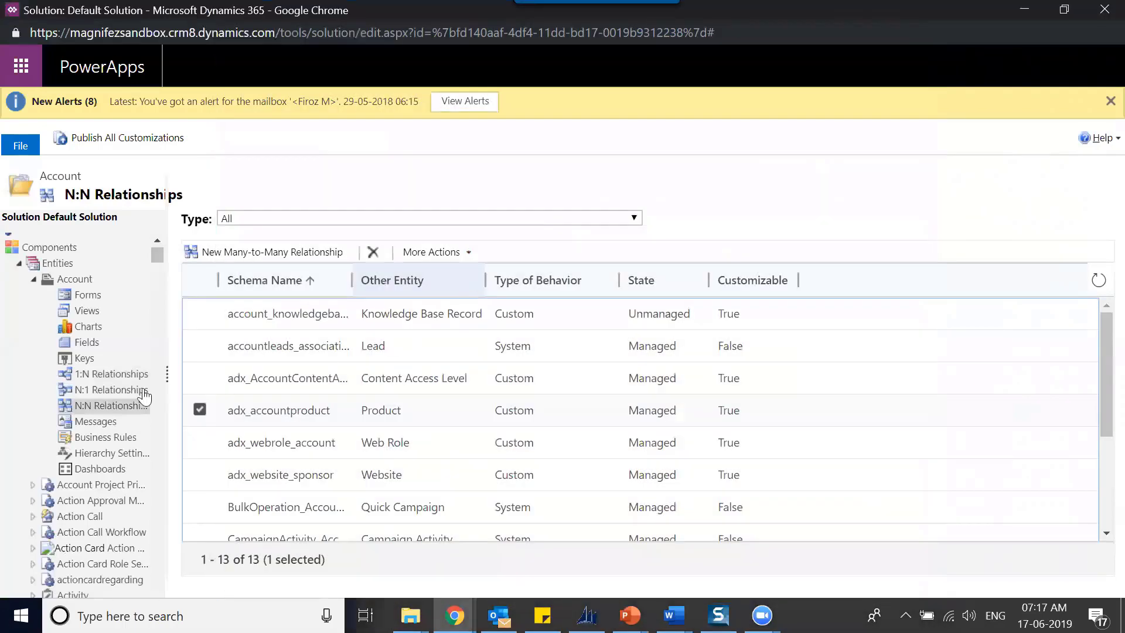
# Step: Open the Account to Note relationship from Account's 1:N relationships in a maximized window
pyautogui.click(138, 374)
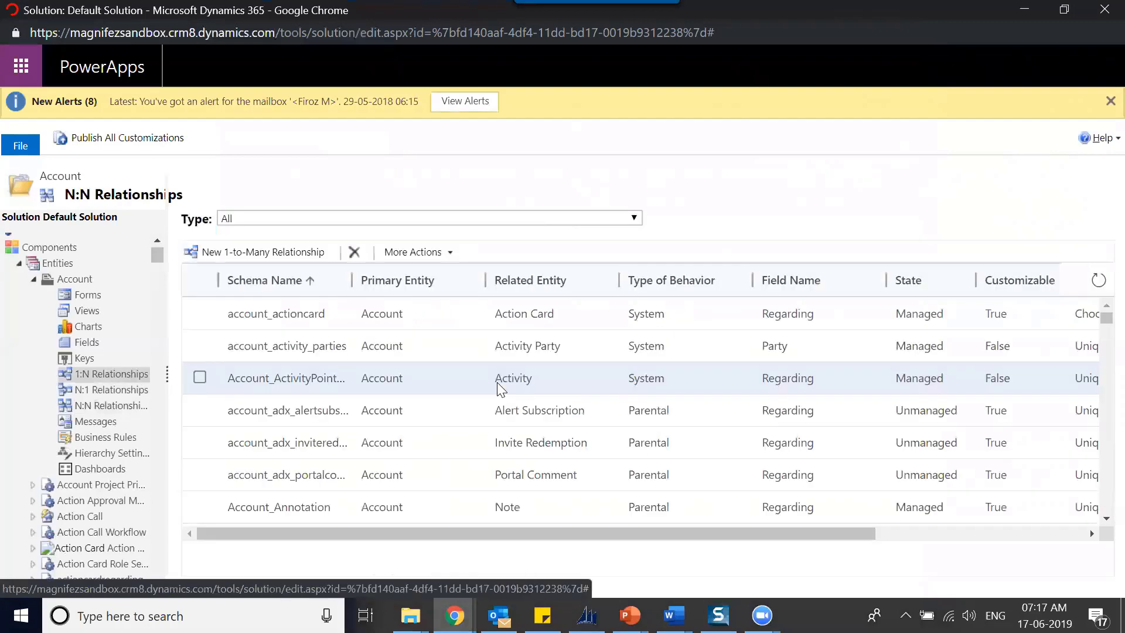
pyautogui.doubleClick(541, 508)
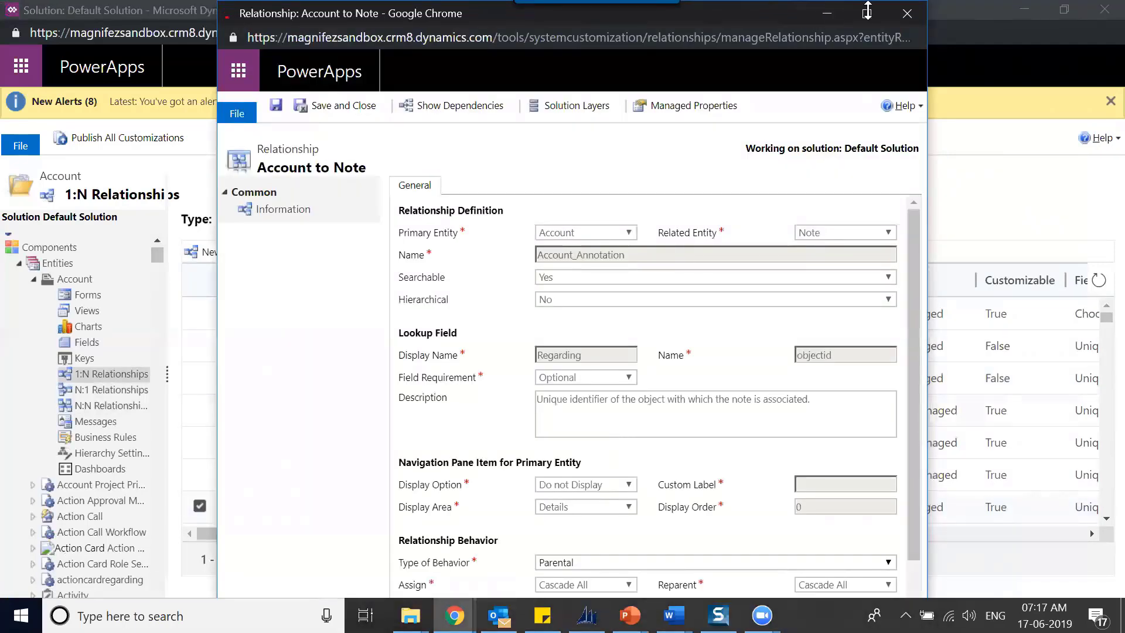
pyautogui.click(907, 14)
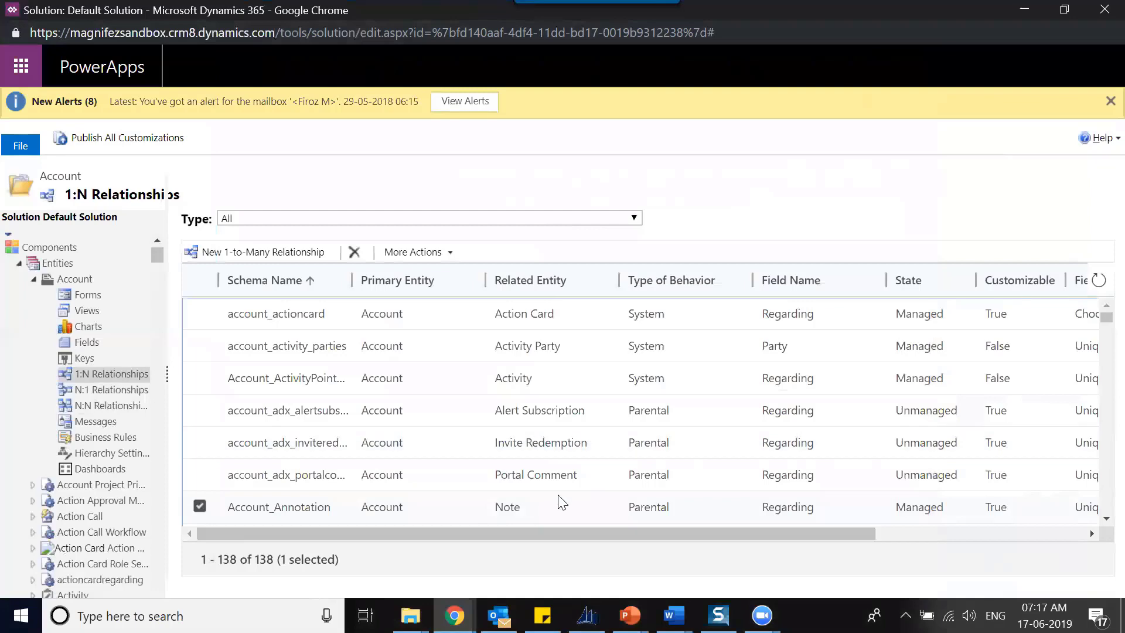
pyautogui.doubleClick(562, 505)
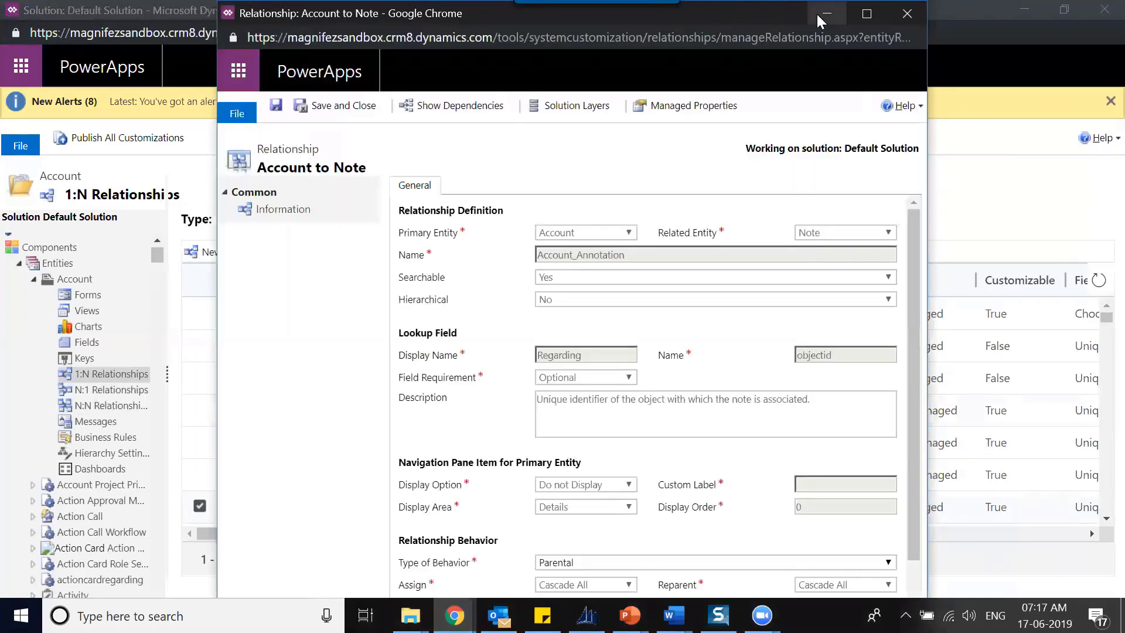
pyautogui.click(865, 14)
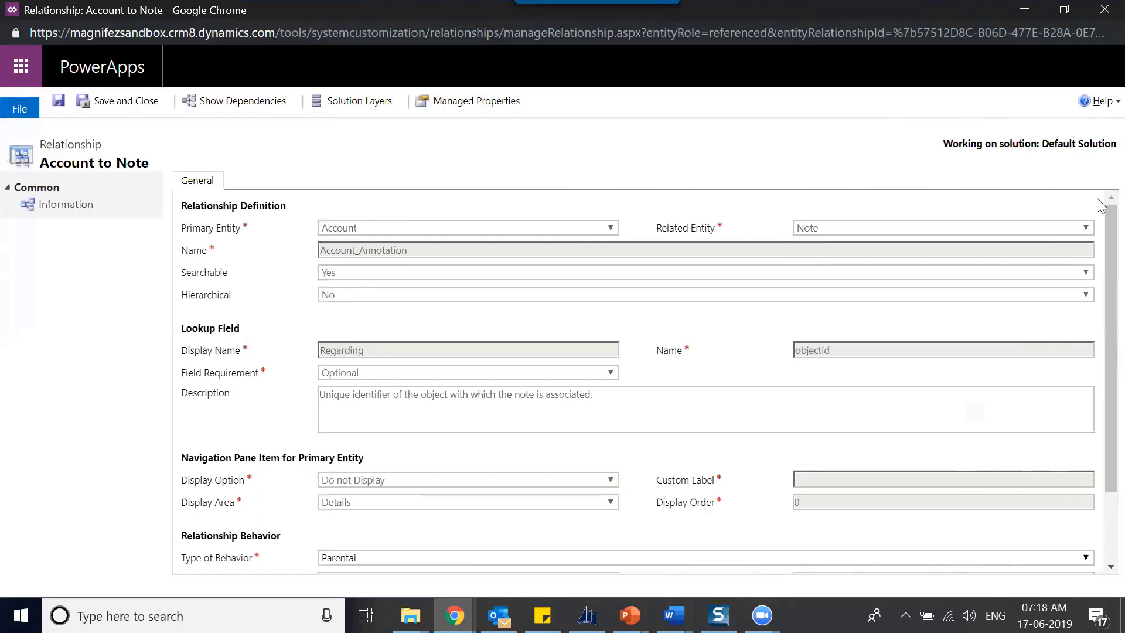
# Step: Examine the Account to Note relationship's definition, lookup field, navigation pane item and relationship behavior settings
pyautogui.moveTo(1102, 278); pyautogui.dragTo(1100, 245)
pyautogui.scroll(-3, 1100, 296)
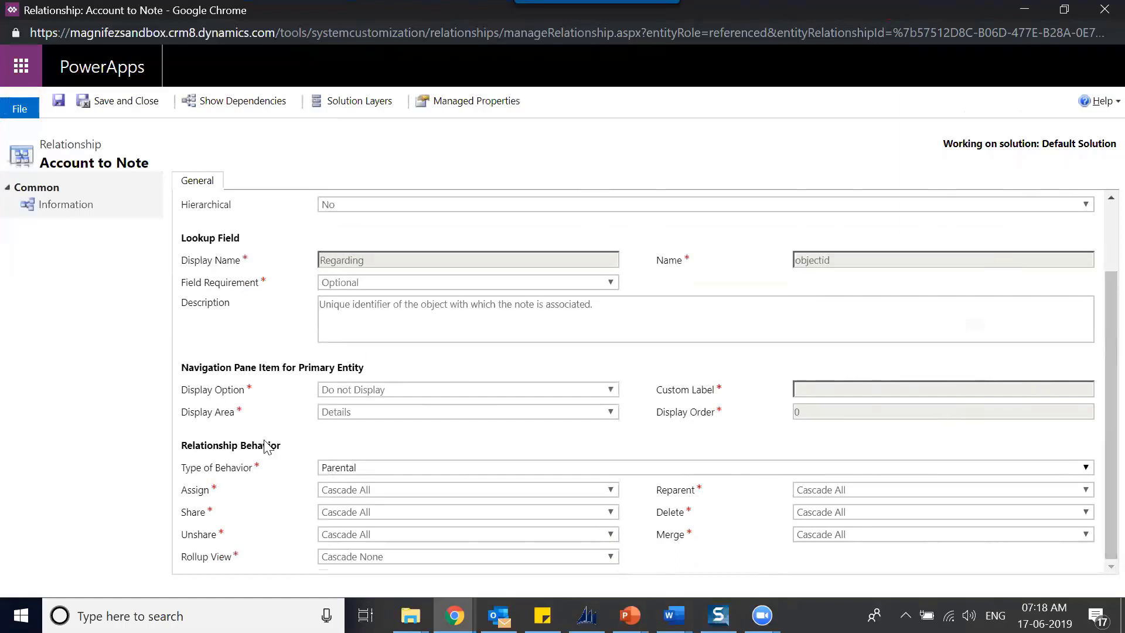
pyautogui.scroll(3, 1098, 328)
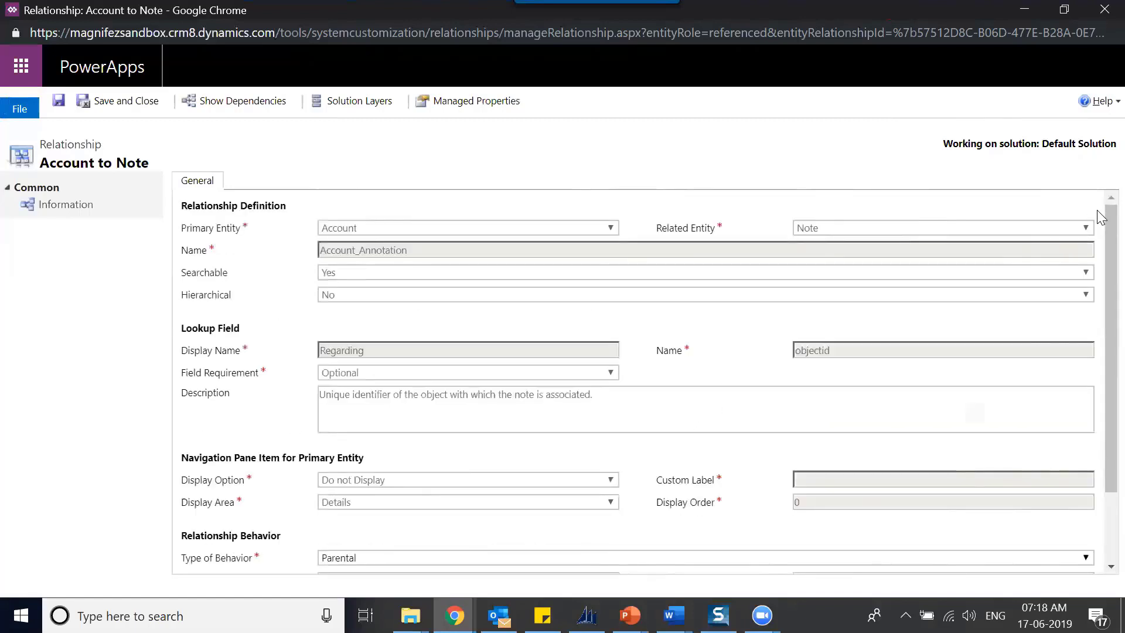
pyautogui.scroll(-3, 1101, 326)
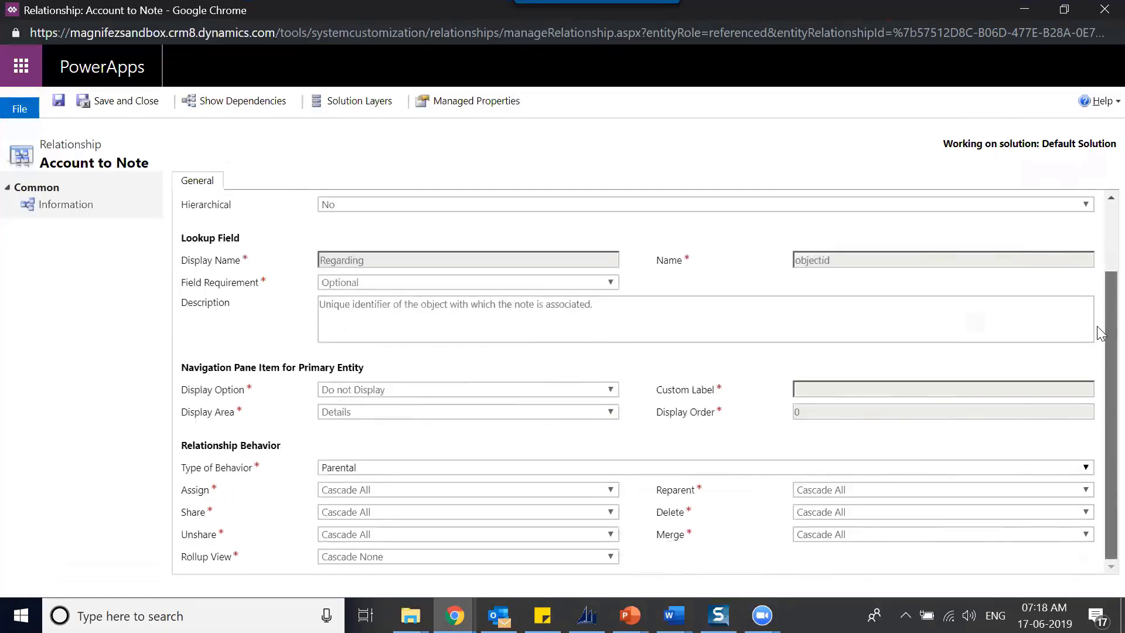
pyautogui.scroll(3, 1102, 205)
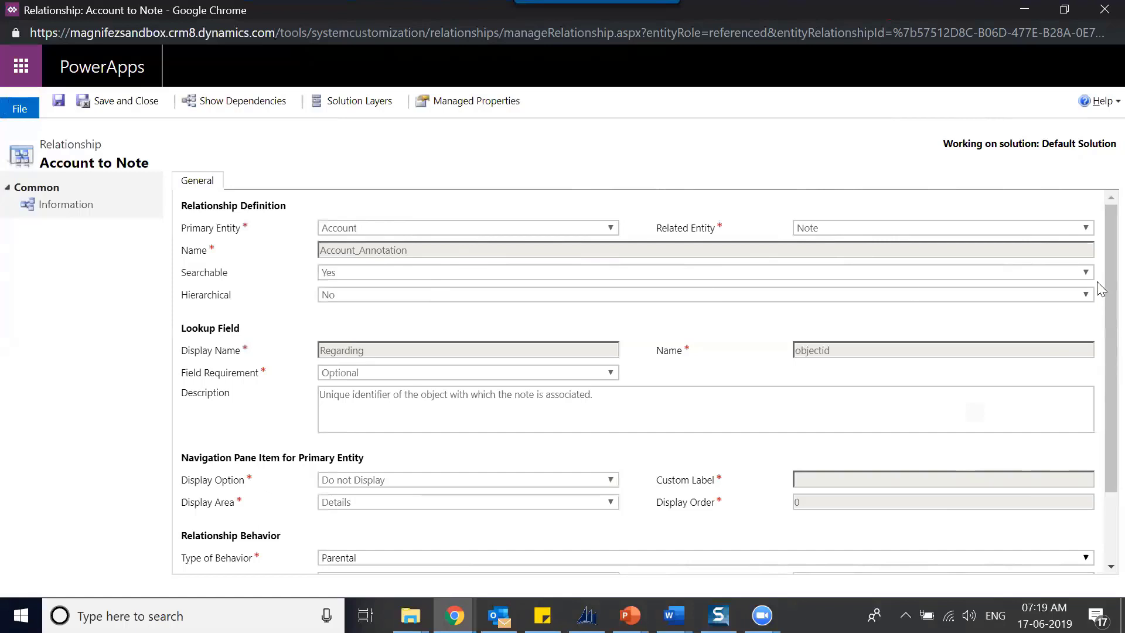
pyautogui.doubleClick(425, 431)
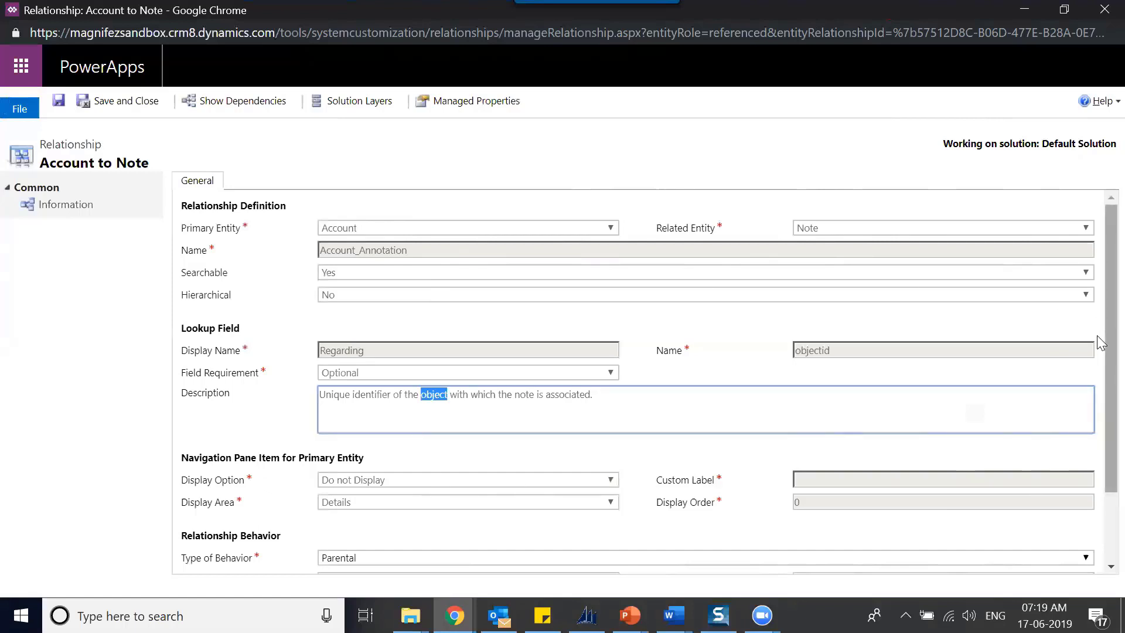
pyautogui.scroll(-2, 1097, 336)
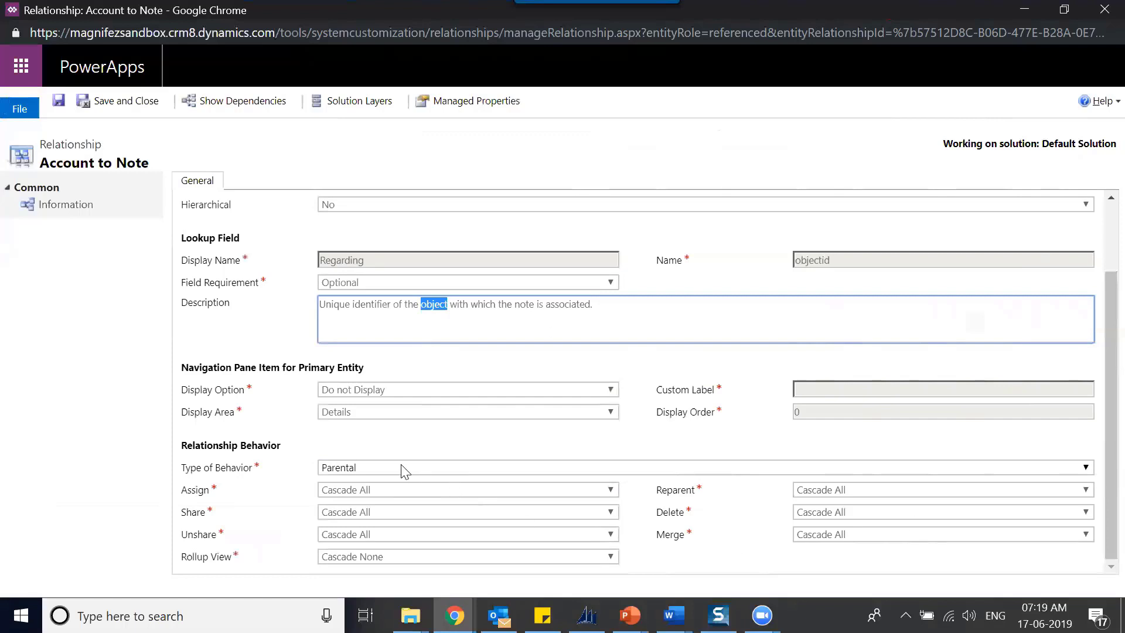
# Step: Set the Account to Note relationship's type of behavior to Configurable Cascading
pyautogui.click(420, 469)
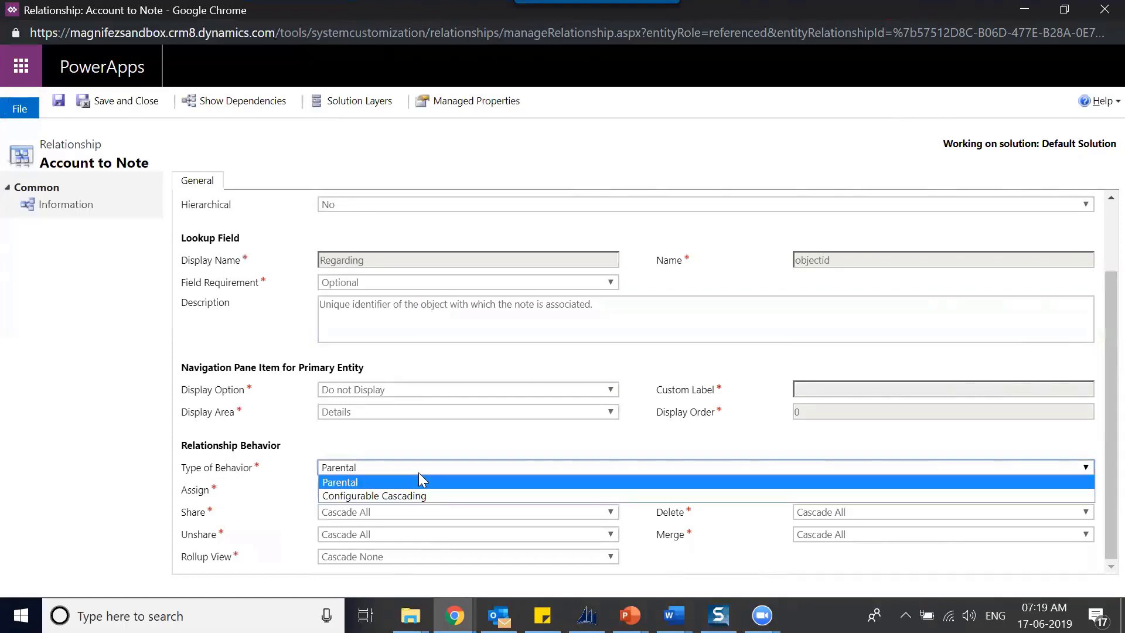
pyautogui.click(420, 481)
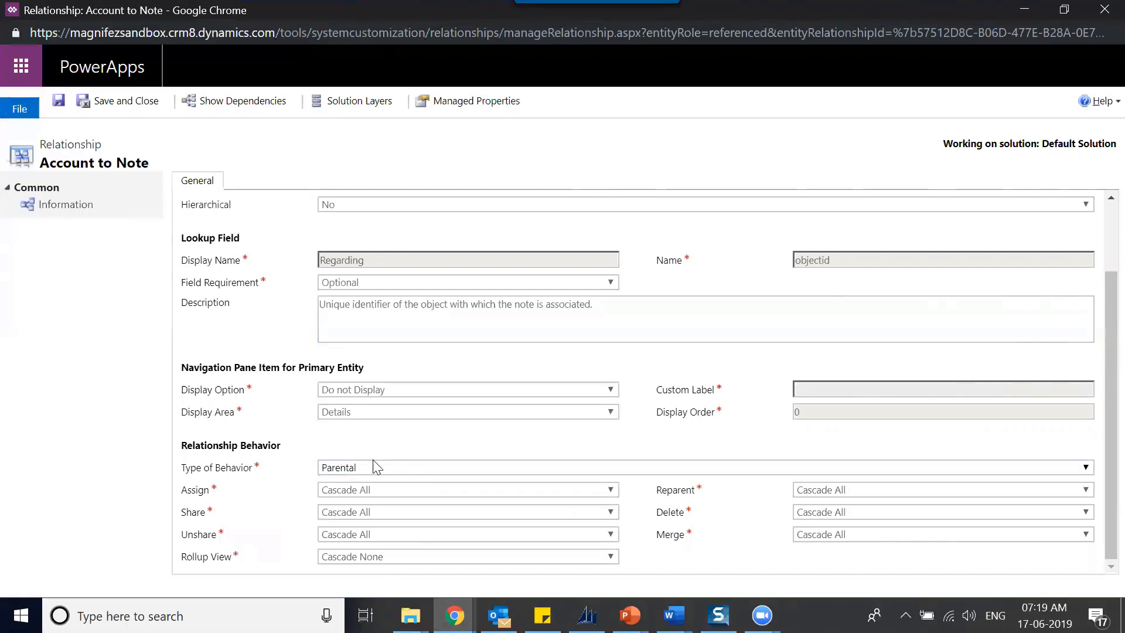
pyautogui.click(354, 469)
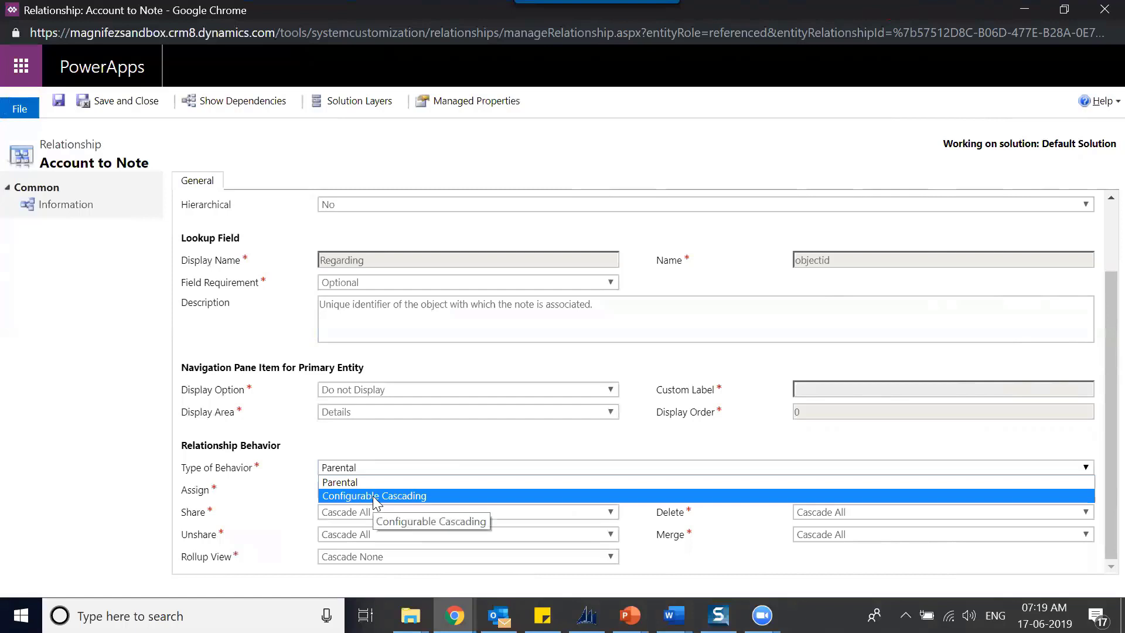
pyautogui.click(376, 496)
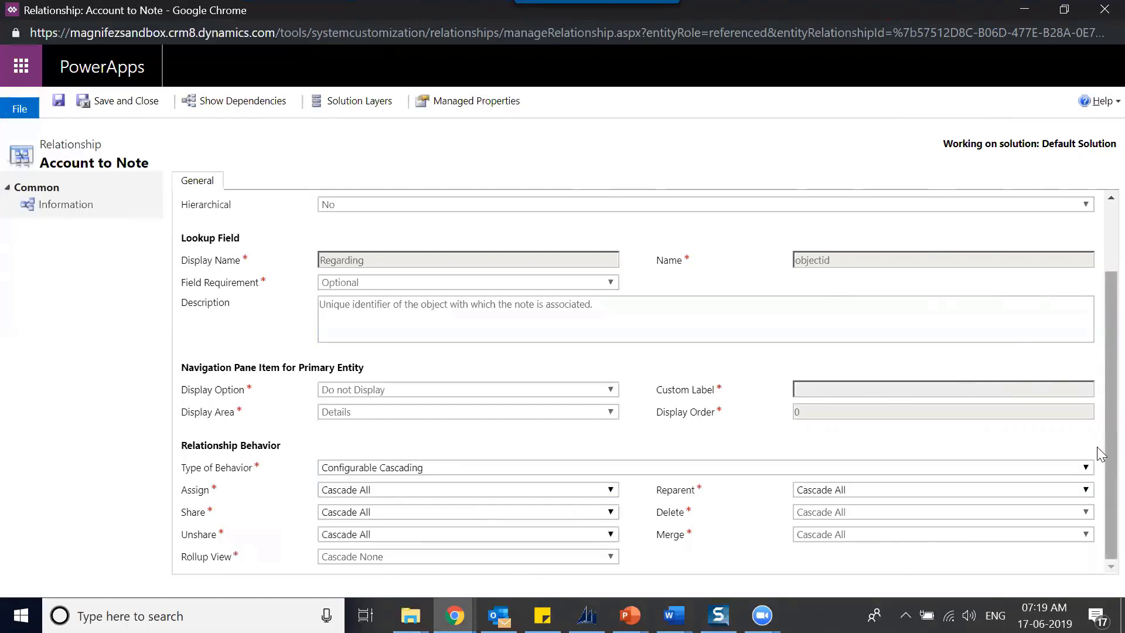
pyautogui.scroll(2, 1099, 352)
pyautogui.scroll(-2, 1096, 363)
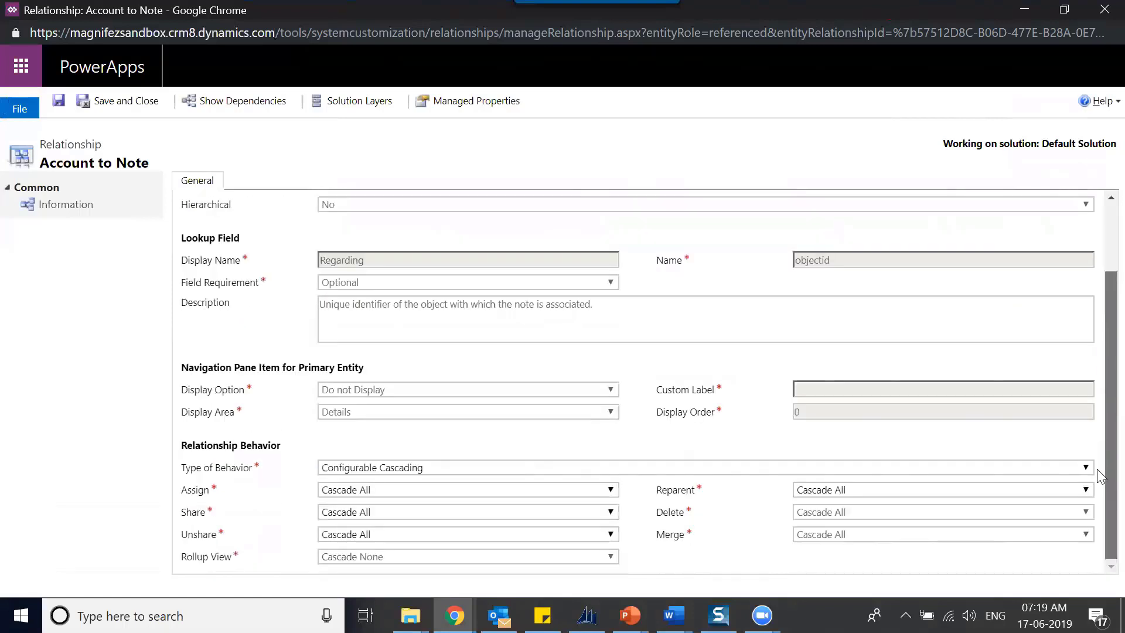
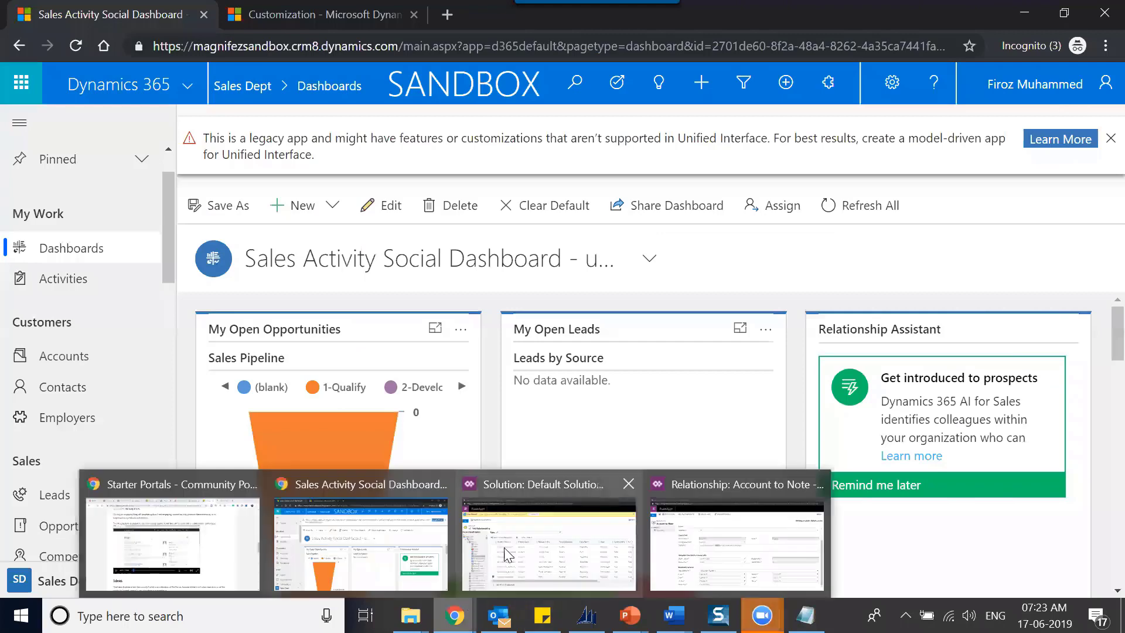
# Step: Return to the Default Solution window and start a new 1-to-many relationship for Account
pyautogui.click(549, 537)
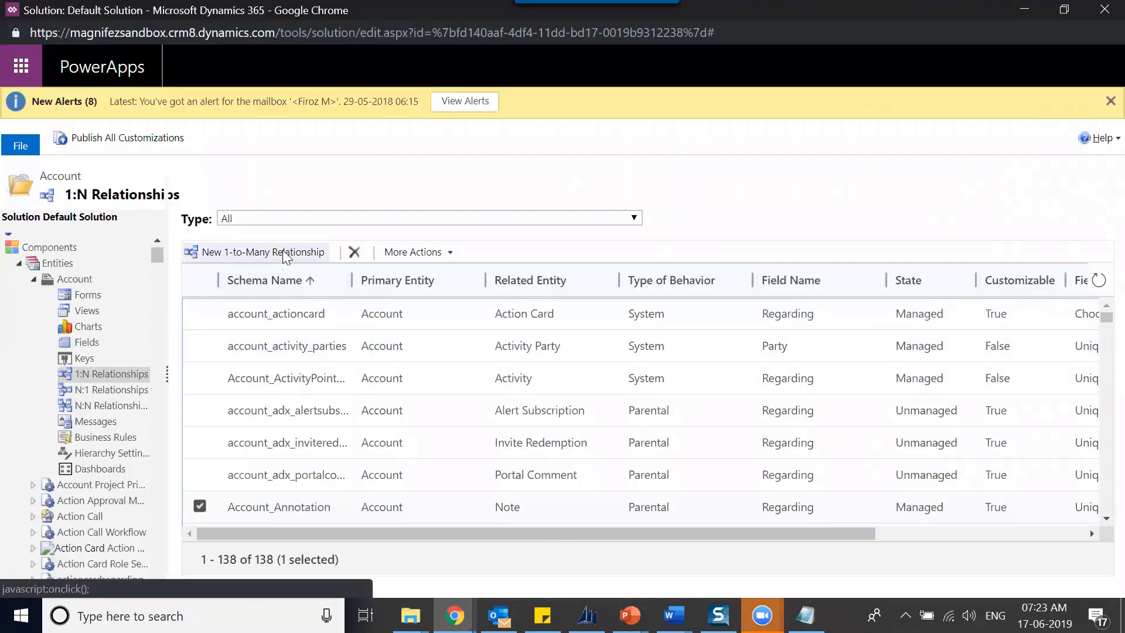
pyautogui.click(221, 257)
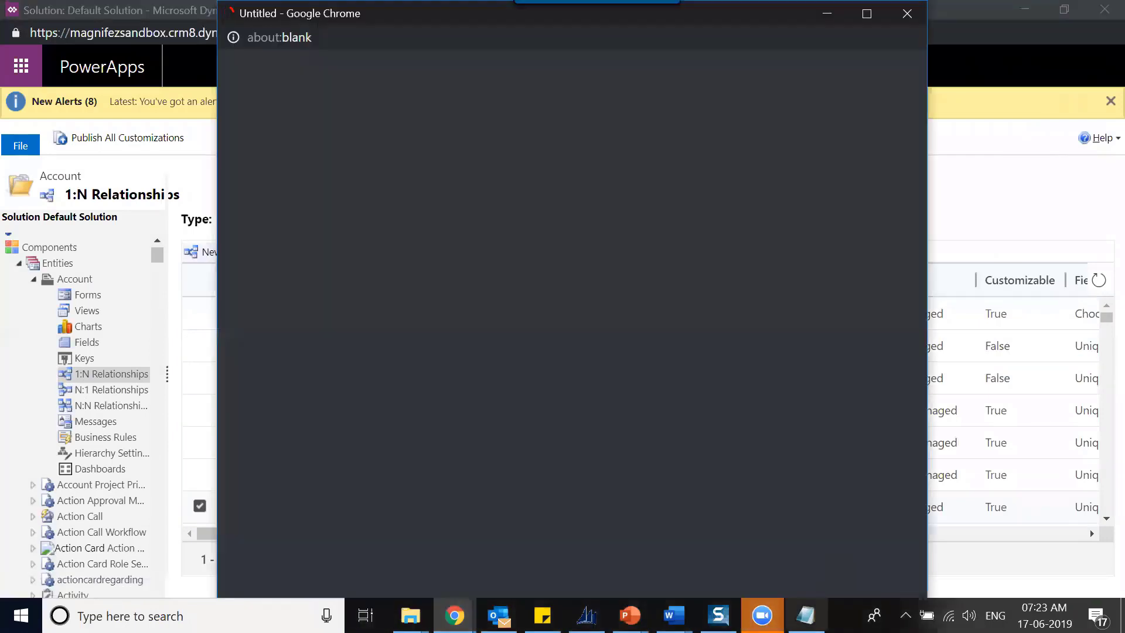
# Step: Switch to Notepad and add the heading "Example #2" followed by "Create a 1:N relationship between Account and Invoice entity"
pyautogui.click(806, 616)
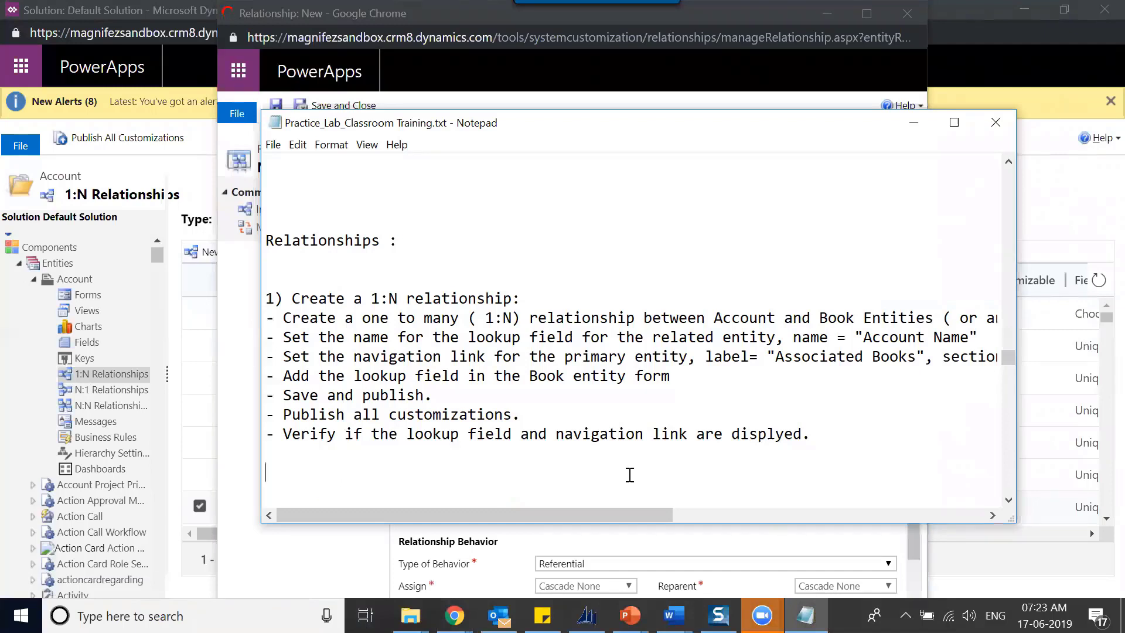
pyautogui.write('Example')
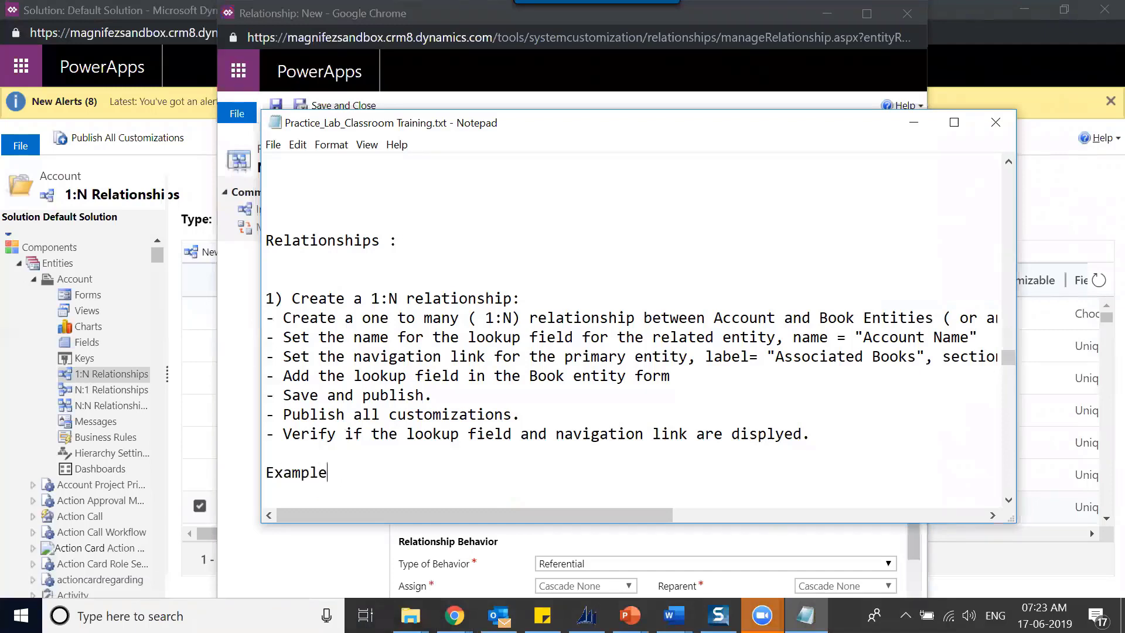
pyautogui.write(' #2')
pyautogui.press('Return')
pyautogui.press('Return')
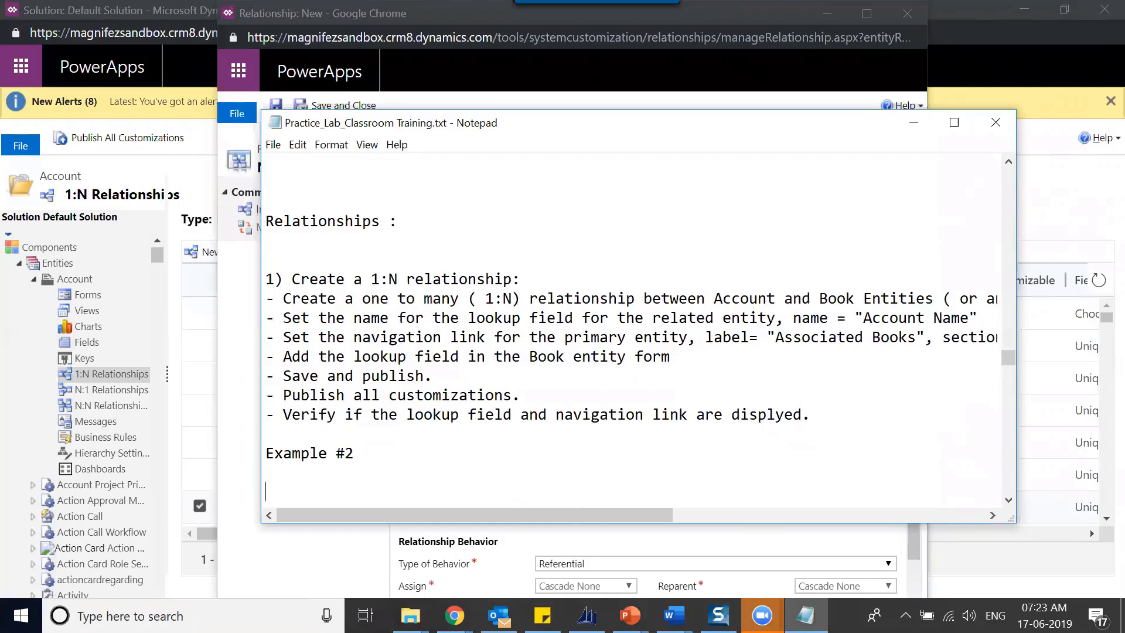
pyautogui.write('Craete a')
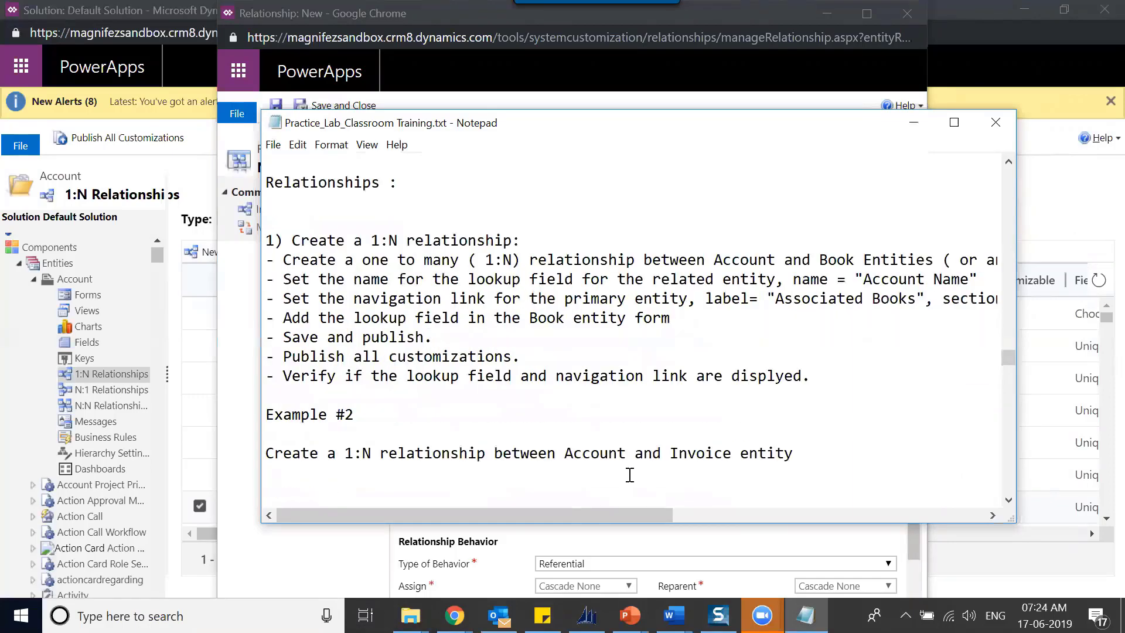
# Step: Add the instruction line "- set the following fields:" under the Account and Invoice exercise
pyautogui.write('- S')
pyautogui.press('BackSpace')
pyautogui.write('set the following fei')
pyautogui.press('BackSpace')
pyautogui.press('BackSpace')
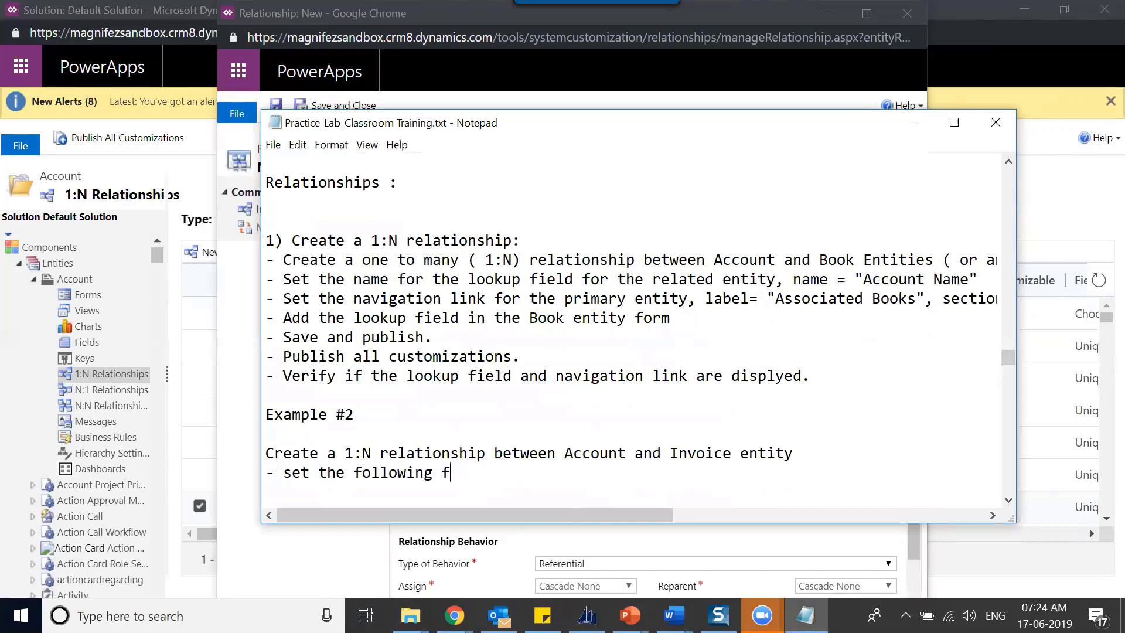
pyautogui.write('ields:')
# Step: Add the line "- Relationship name, lookup field, navigation pane item, relationship behavior" below the "set the following fields" instruction
pyautogui.press('Return')
pyautogui.write('- ')
pyautogui.write('Real')
pyautogui.press('BackSpace')
pyautogui.press('BackSpace')
pyautogui.write('lati')
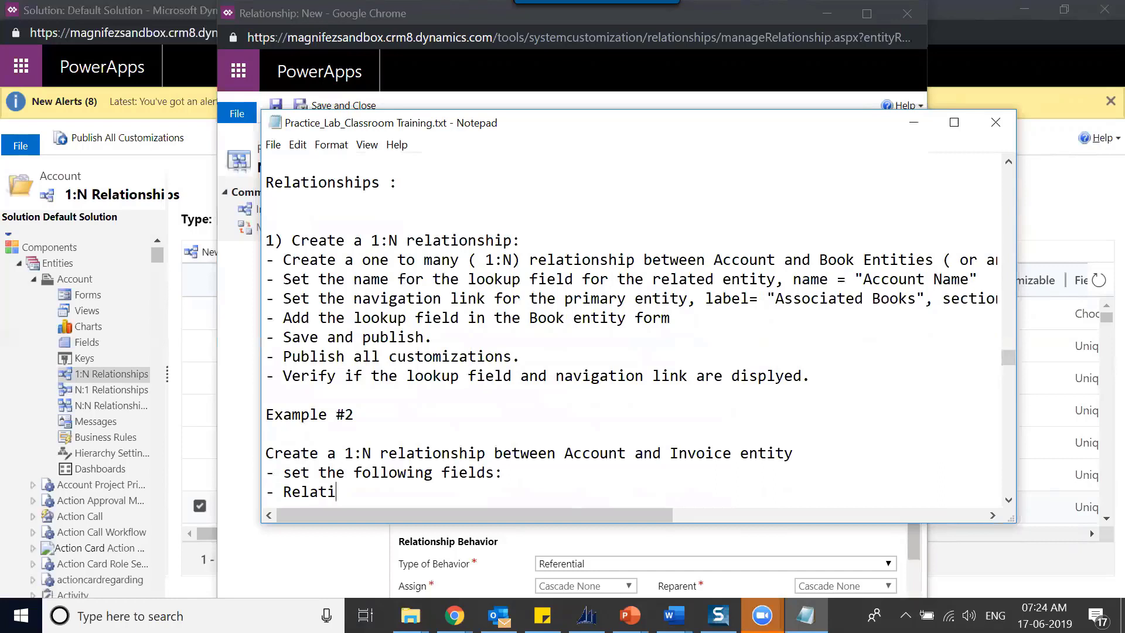
pyautogui.write('onship name, l')
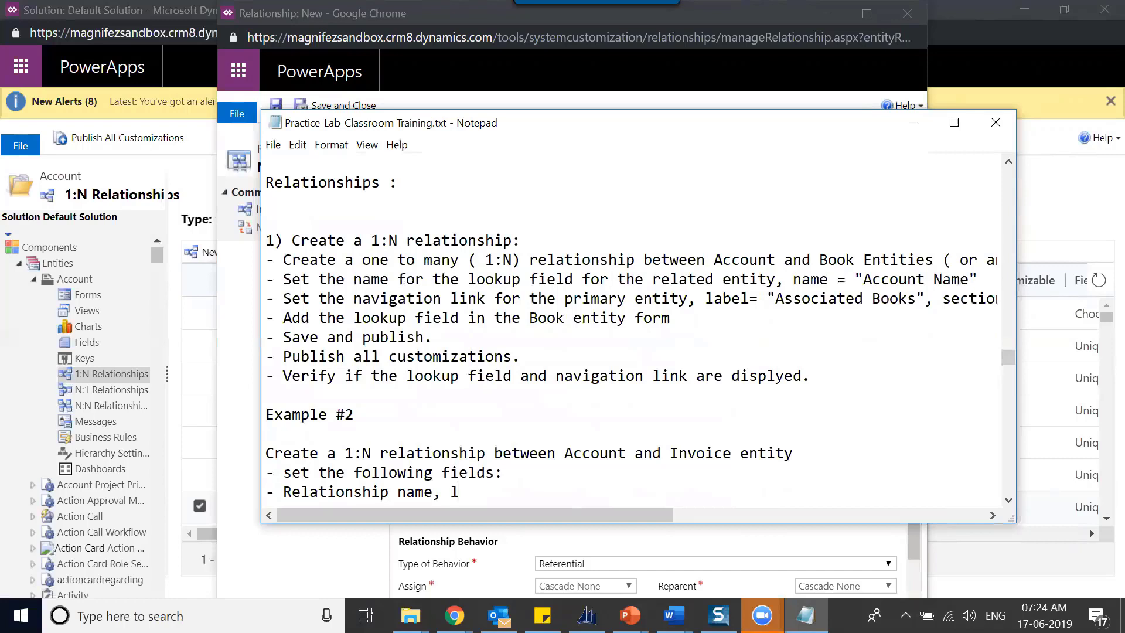
pyautogui.write('ookup field, navigati')
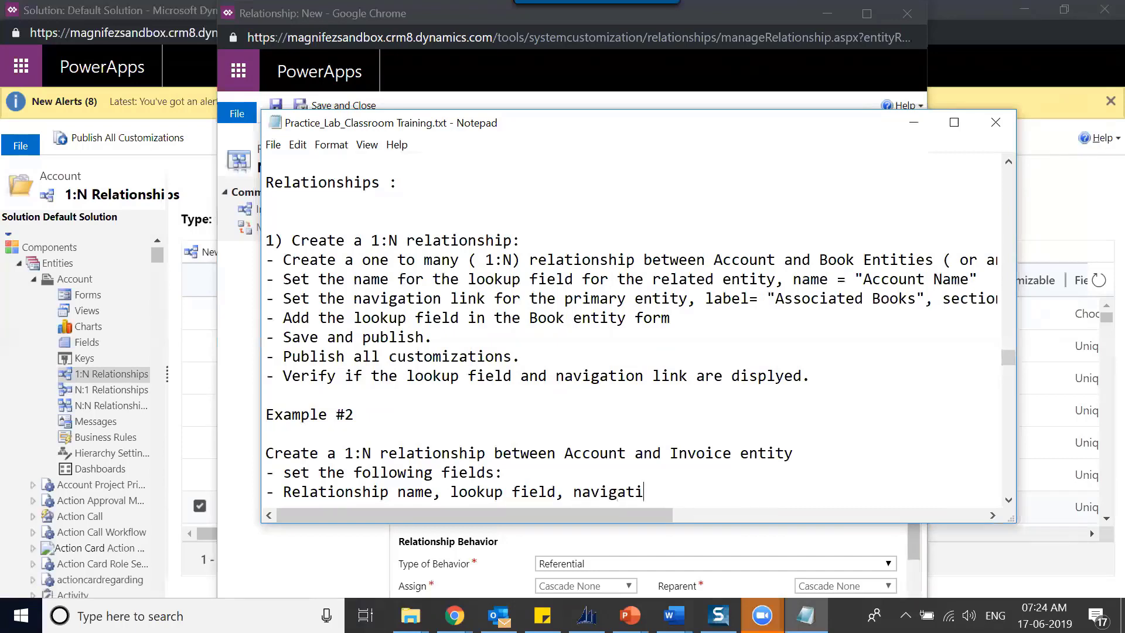
pyautogui.write('on pane item, re')
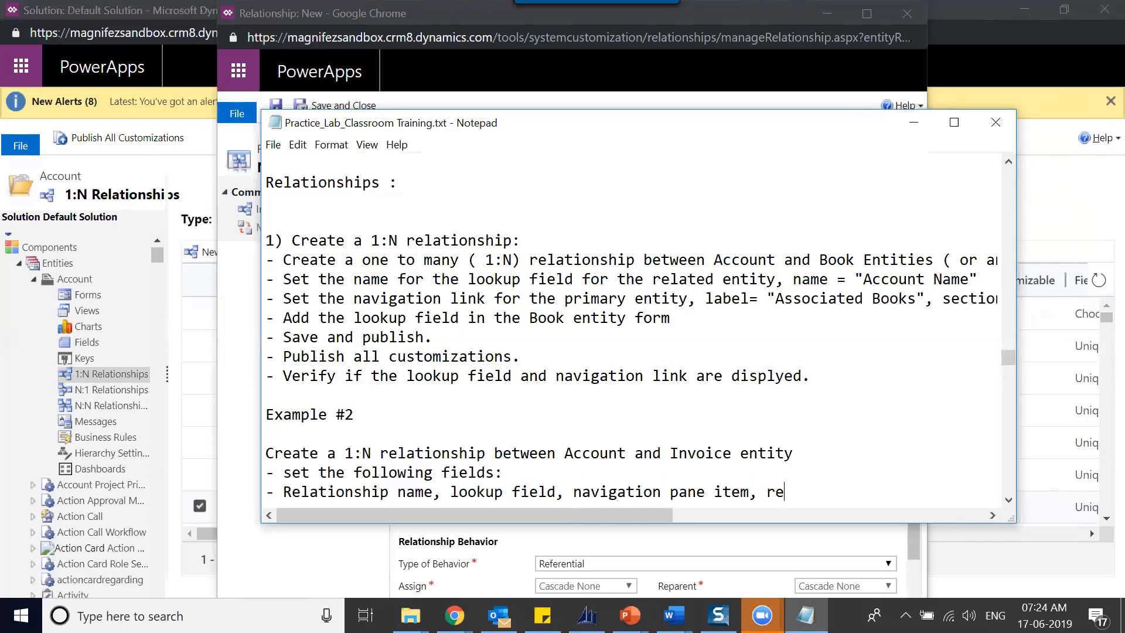
pyautogui.write('lationship ')
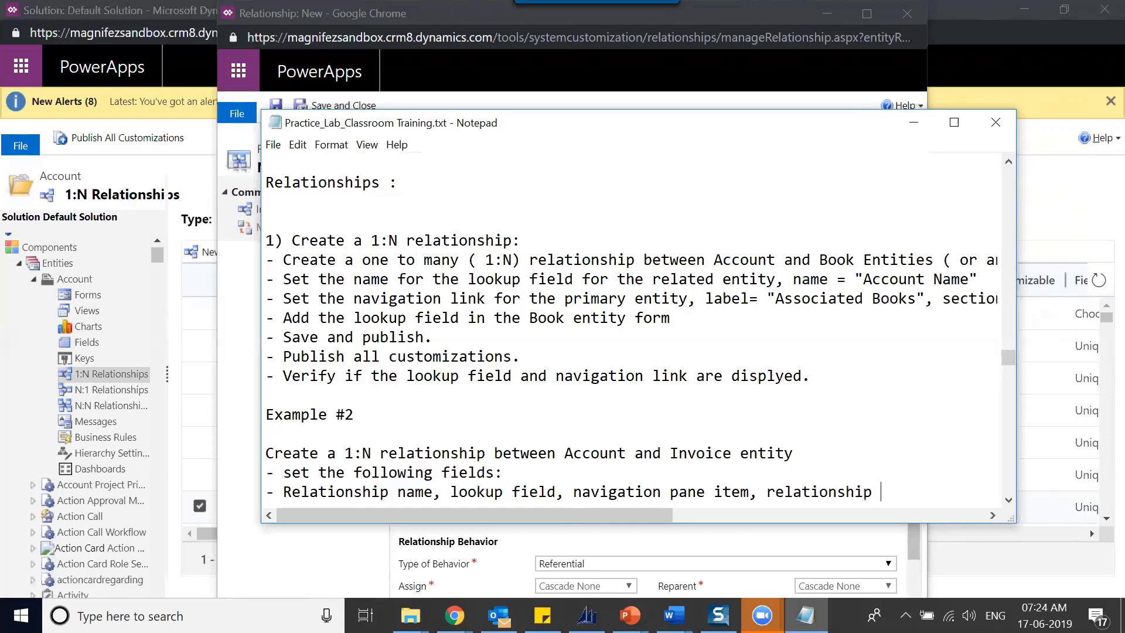
pyautogui.write('behavior')
pyautogui.press('Return')
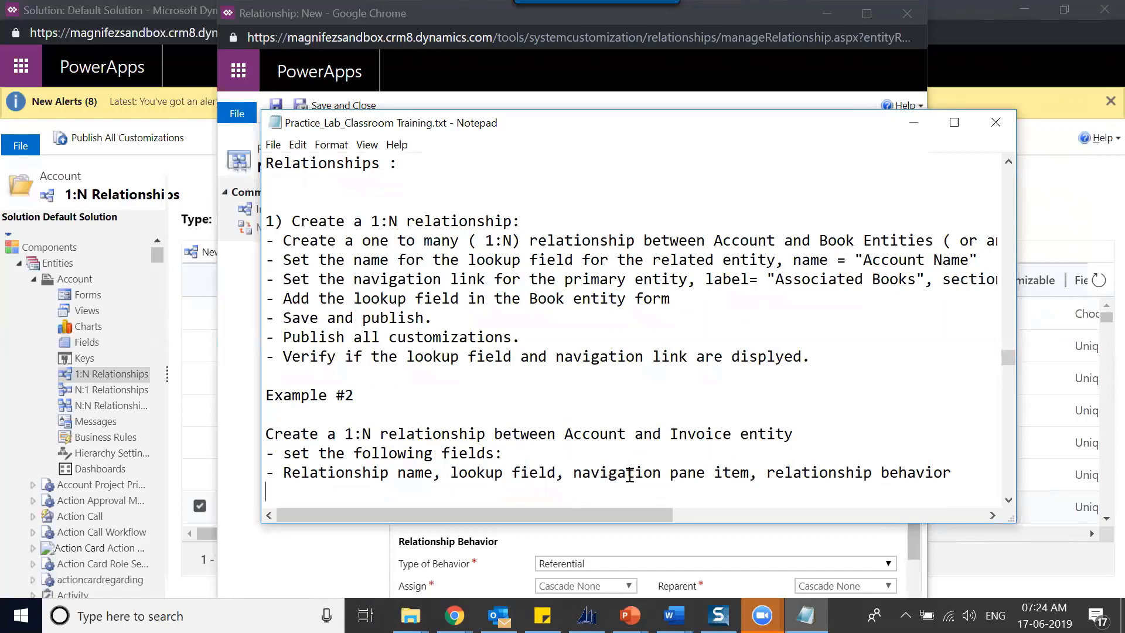
# Step: Switch to the new relationship window in Chrome, maximize it, and choose Invoice as the related entity for Account
pyautogui.hotkey('alt', 'Tab')
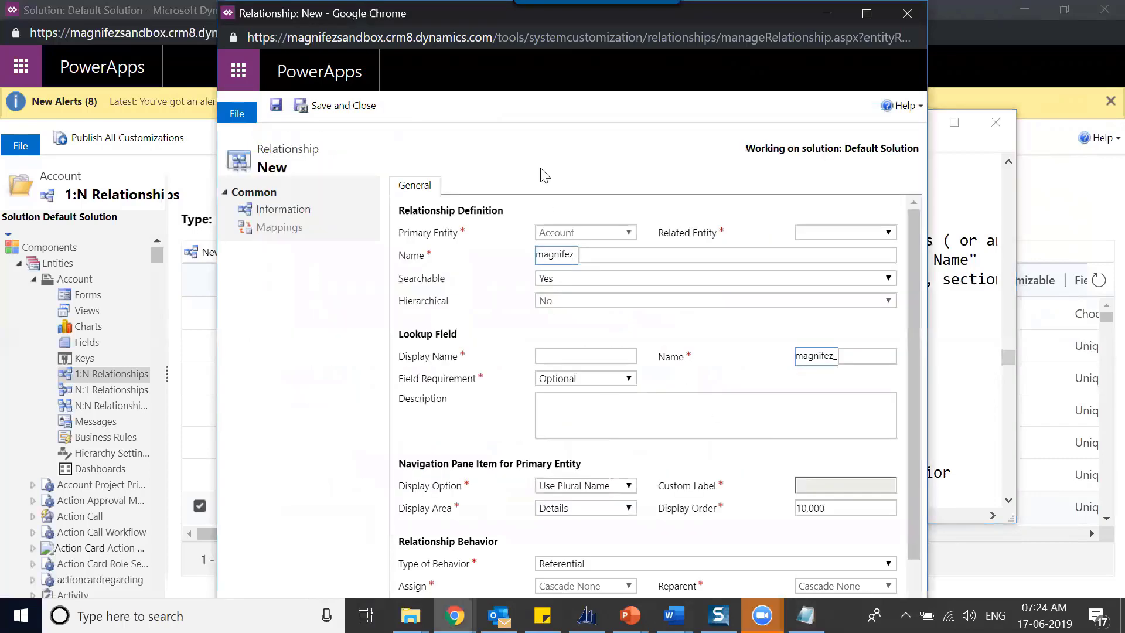
pyautogui.click(868, 13)
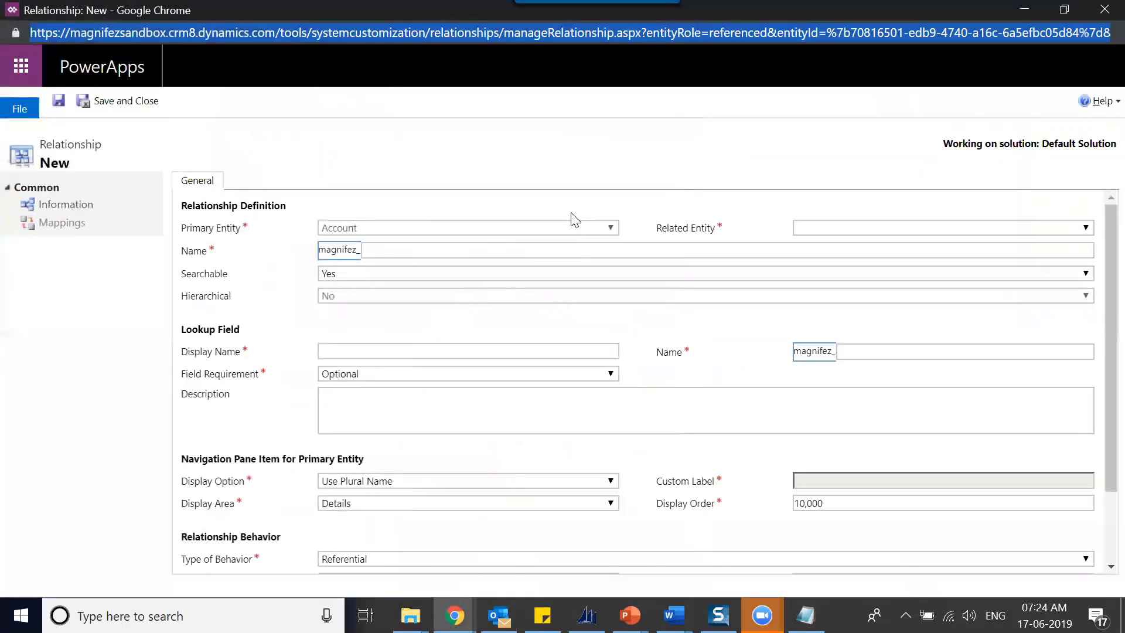
pyautogui.click(812, 223)
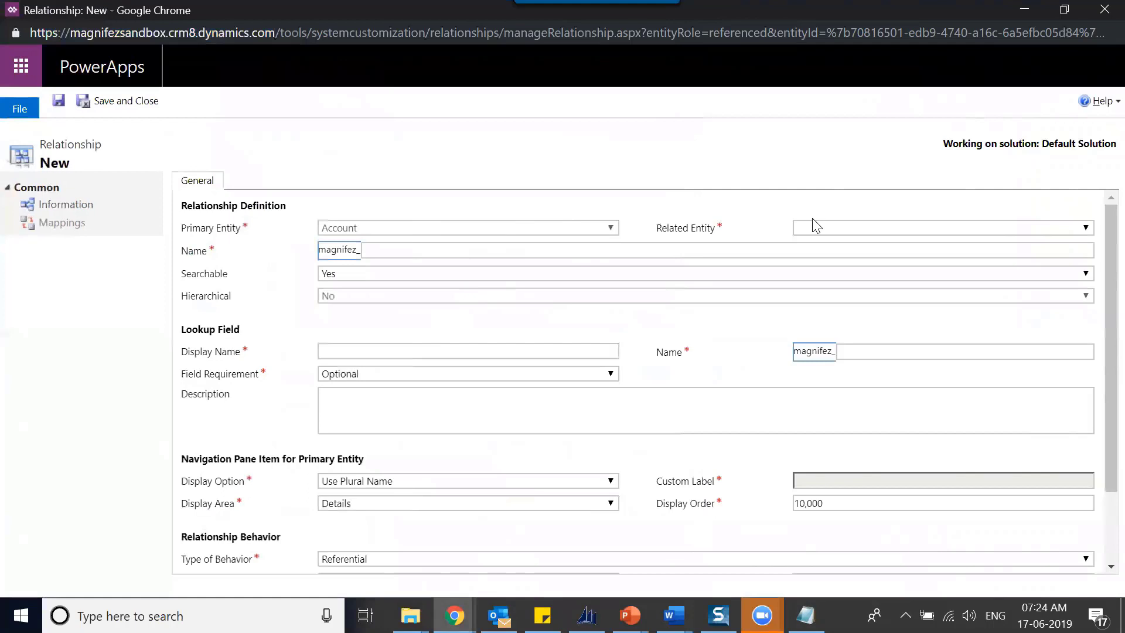
pyautogui.write('invoice')
pyautogui.moveTo(465, 251); pyautogui.dragTo(357, 252)
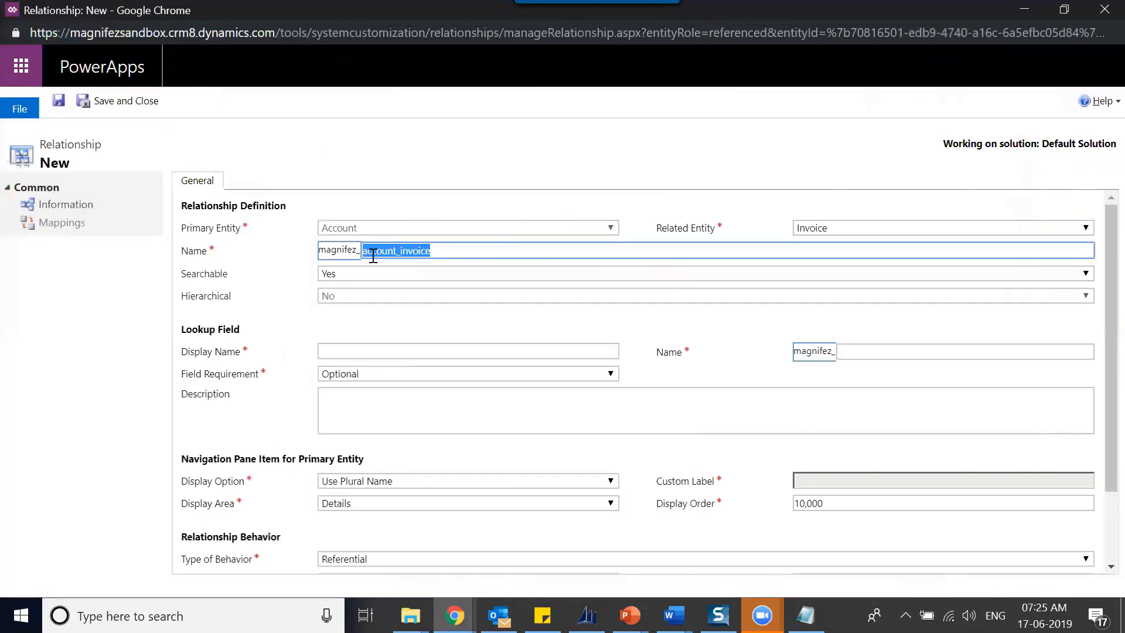
pyautogui.click(443, 248)
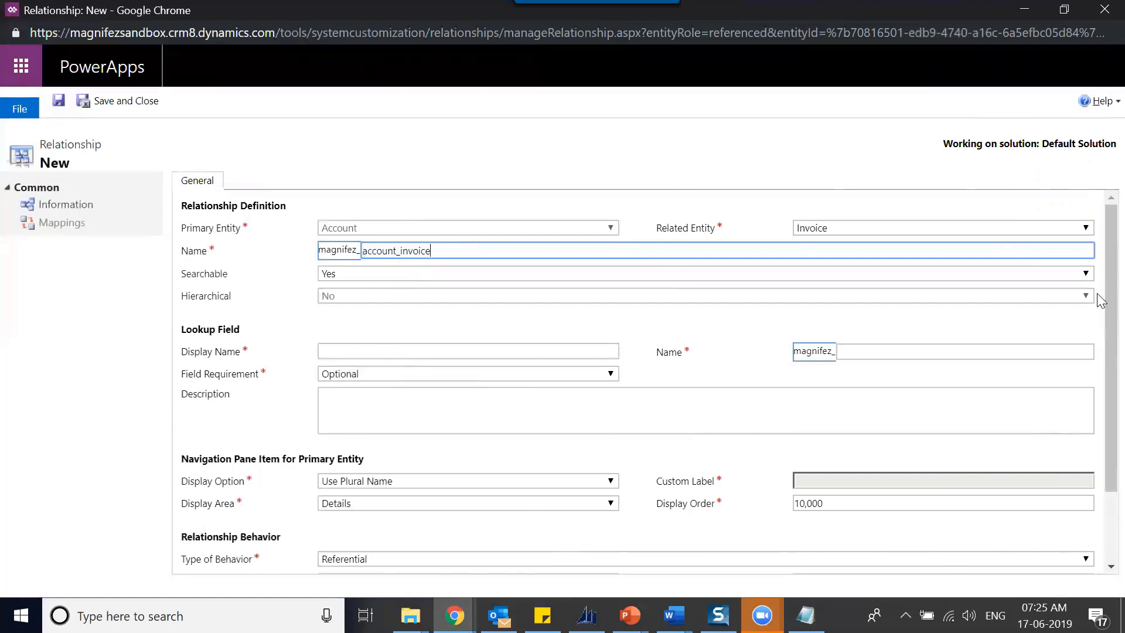
# Step: Set the lookup field's display name to "Account" for the Account to Invoice relationship
pyautogui.scroll(-1, 1098, 340)
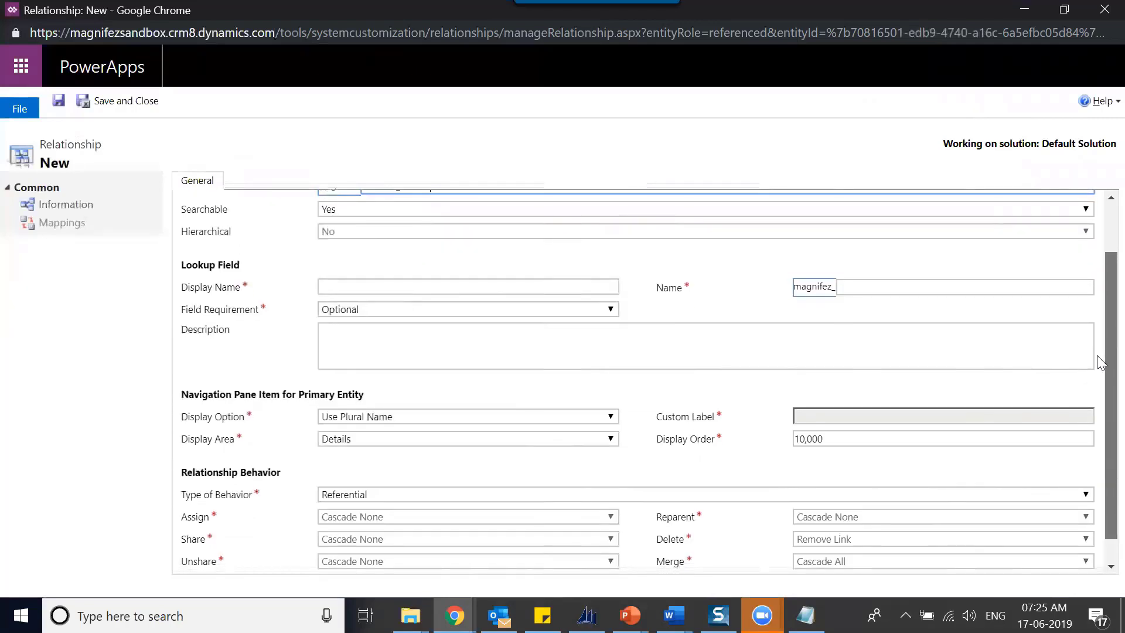
pyautogui.scroll(1, 1098, 358)
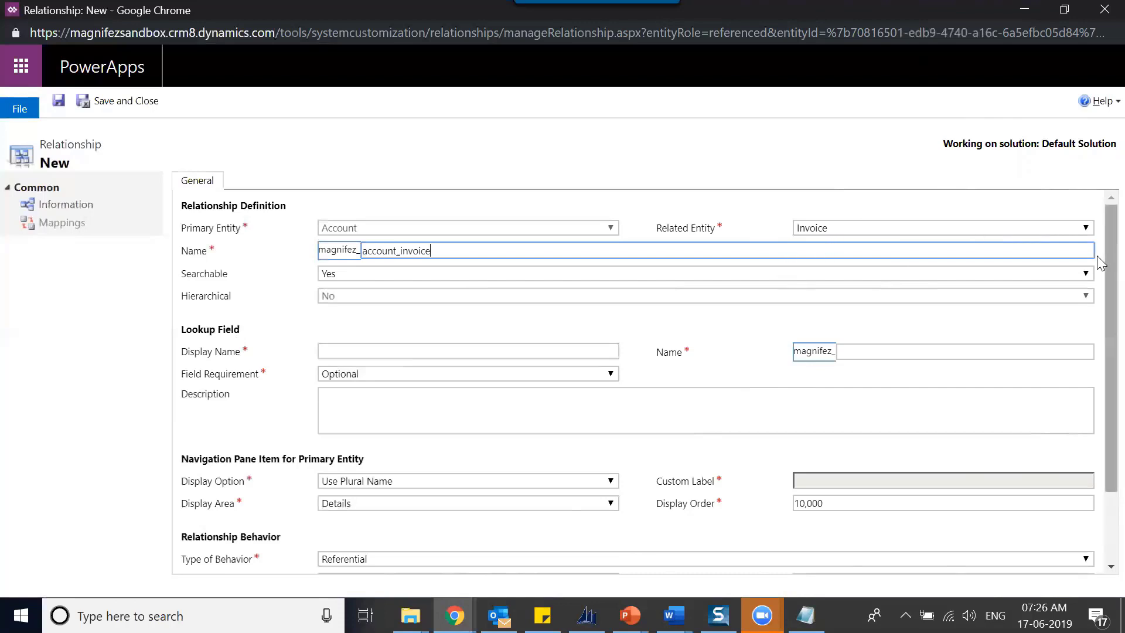
pyautogui.scroll(-2, 1097, 255)
pyautogui.scroll(2, 1098, 371)
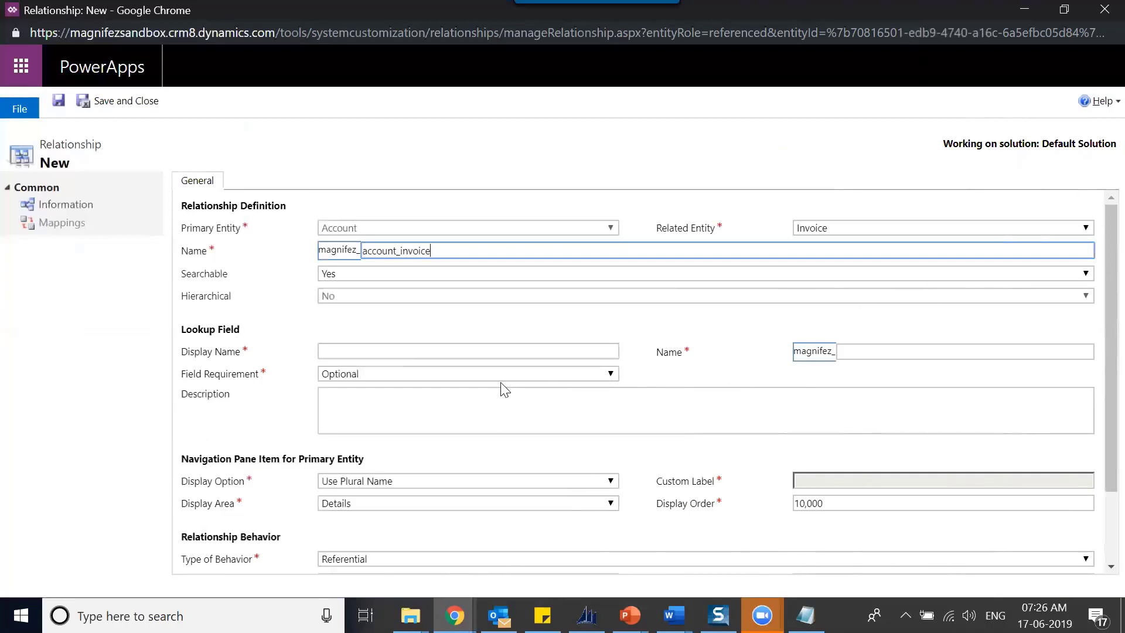
pyautogui.click(505, 354)
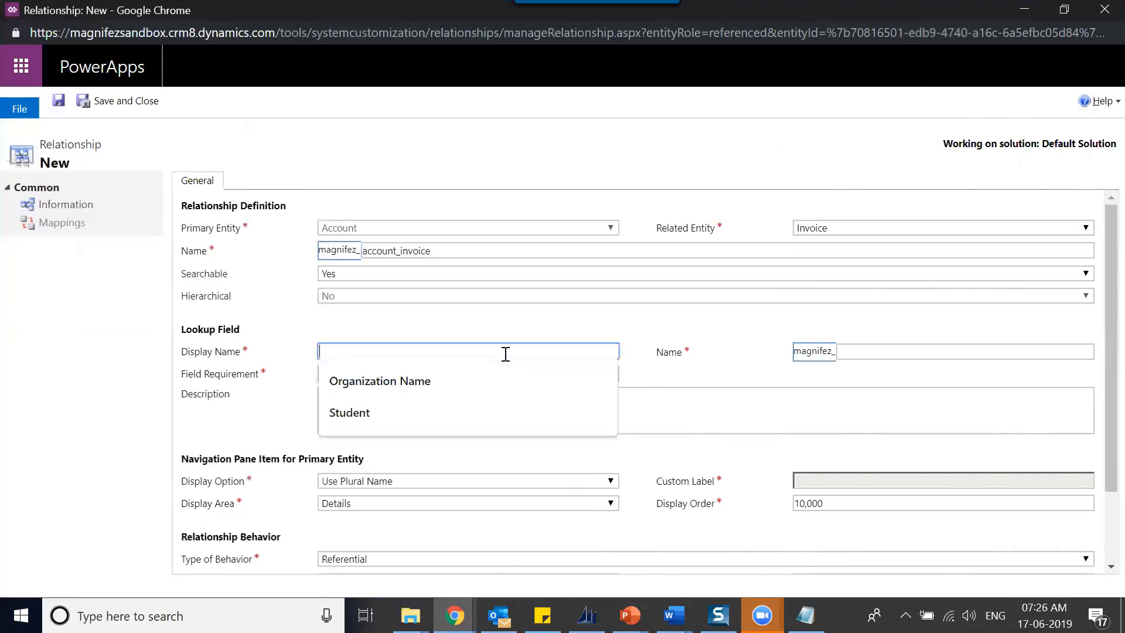
pyautogui.write('Account')
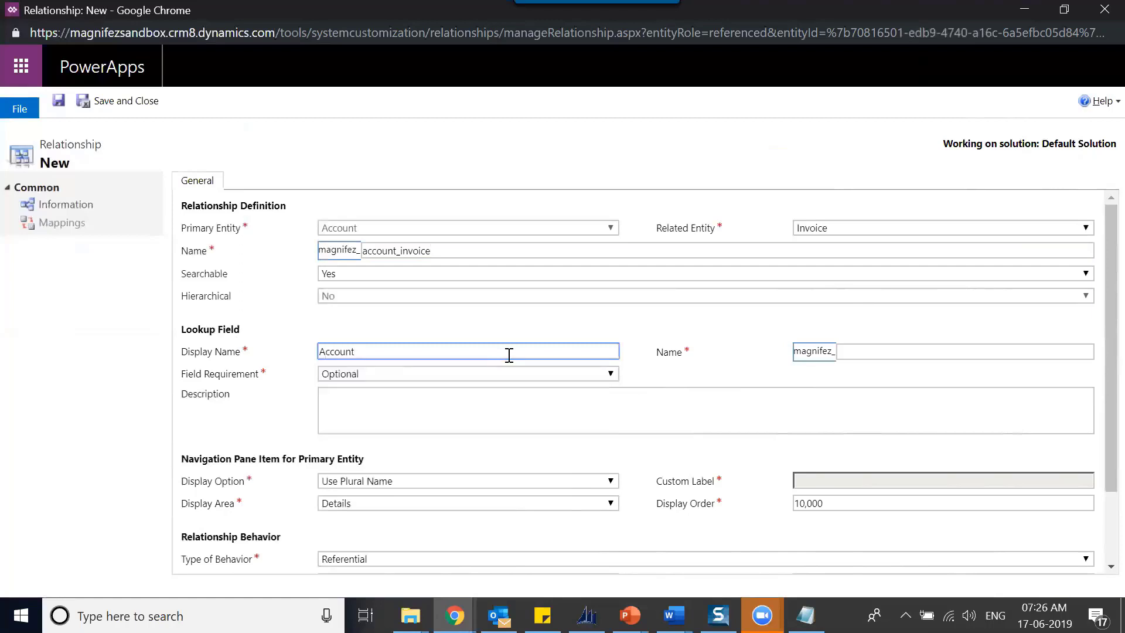
pyautogui.press('Tab')
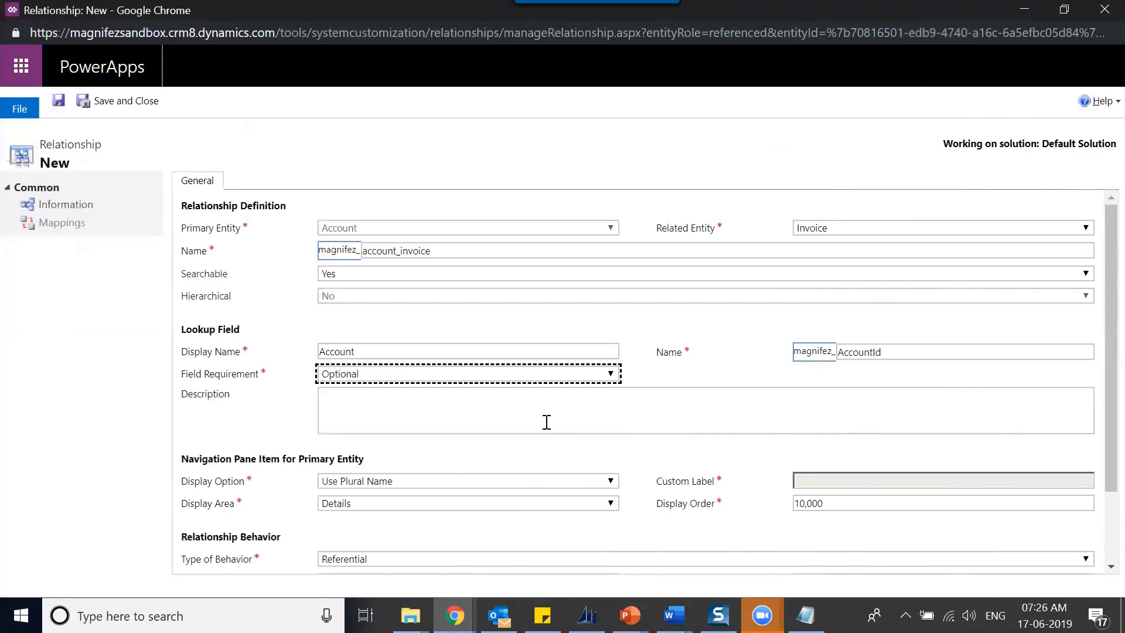
# Step: Try the Do not Display option for the primary entity's navigation pane item, and switch it back to Use Plural Name
pyautogui.scroll(-1, 1098, 323)
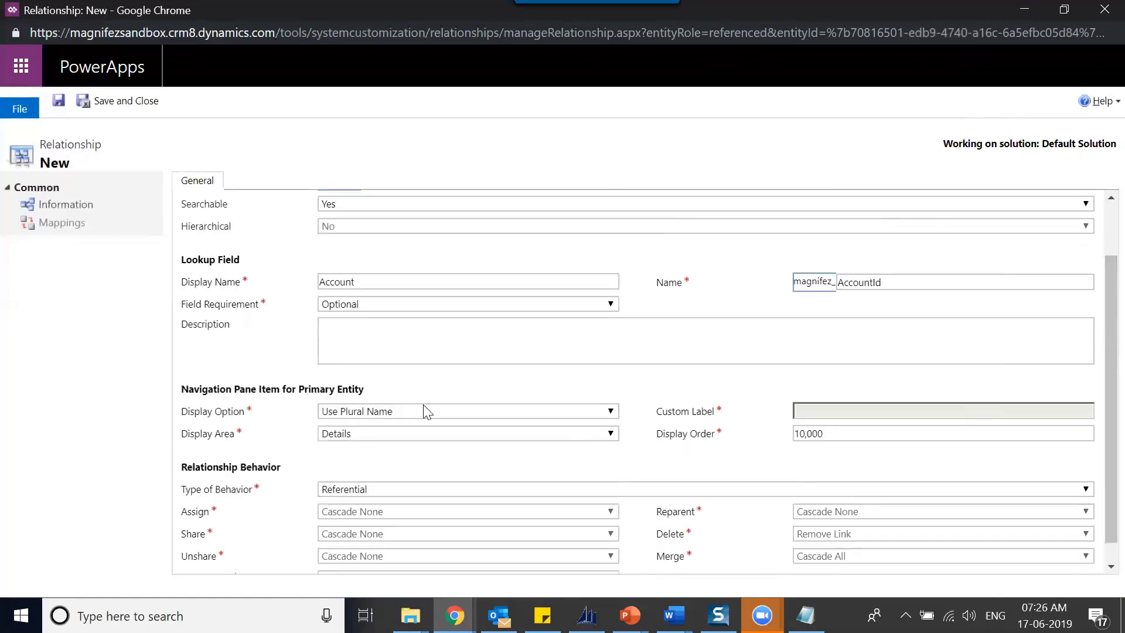
pyautogui.click(380, 412)
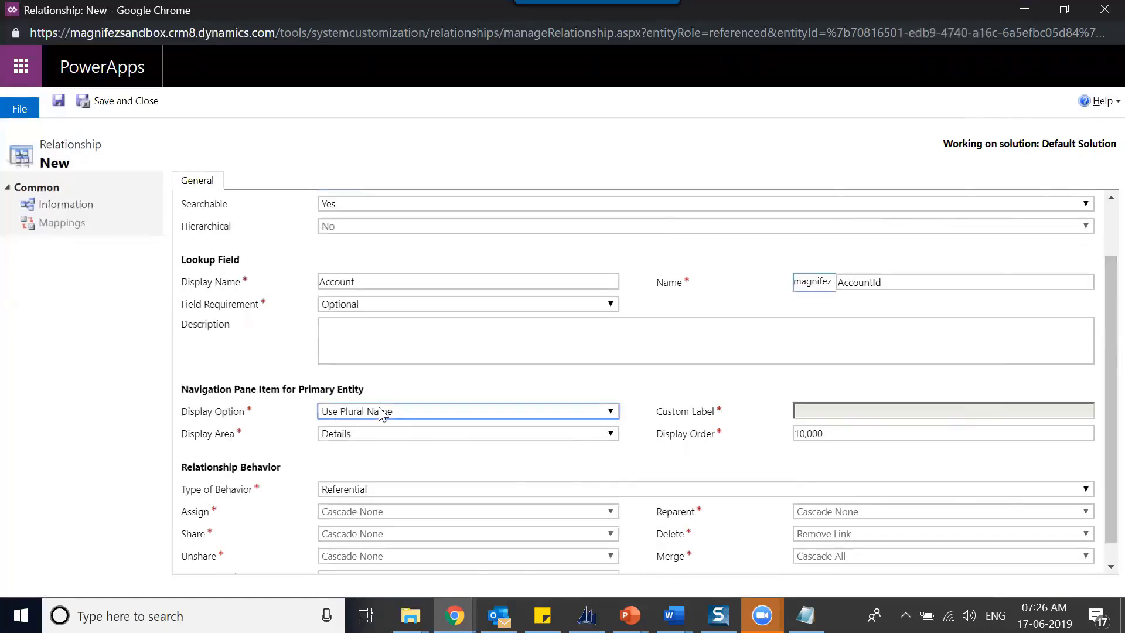
pyautogui.click(382, 412)
pyautogui.click(381, 412)
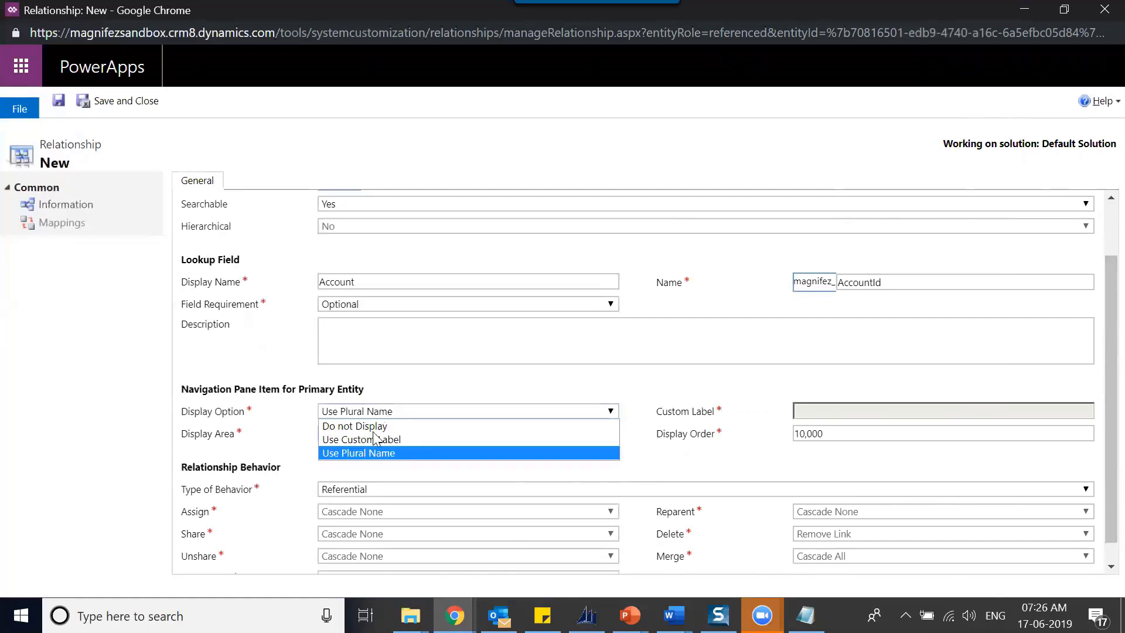
pyautogui.click(394, 425)
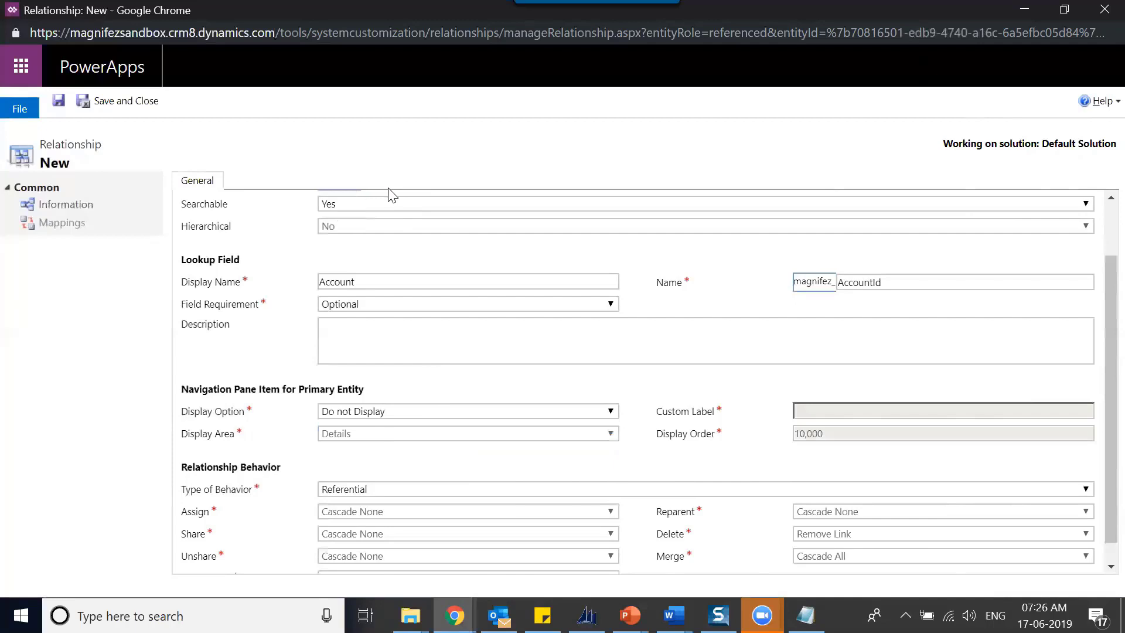
pyautogui.click(417, 409)
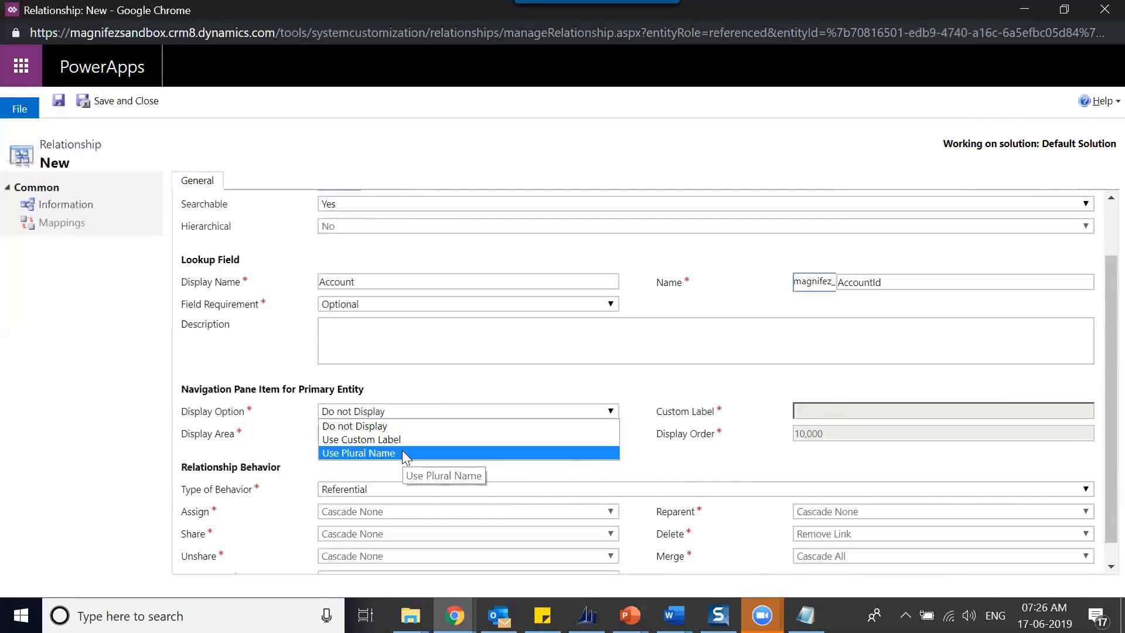
pyautogui.click(402, 451)
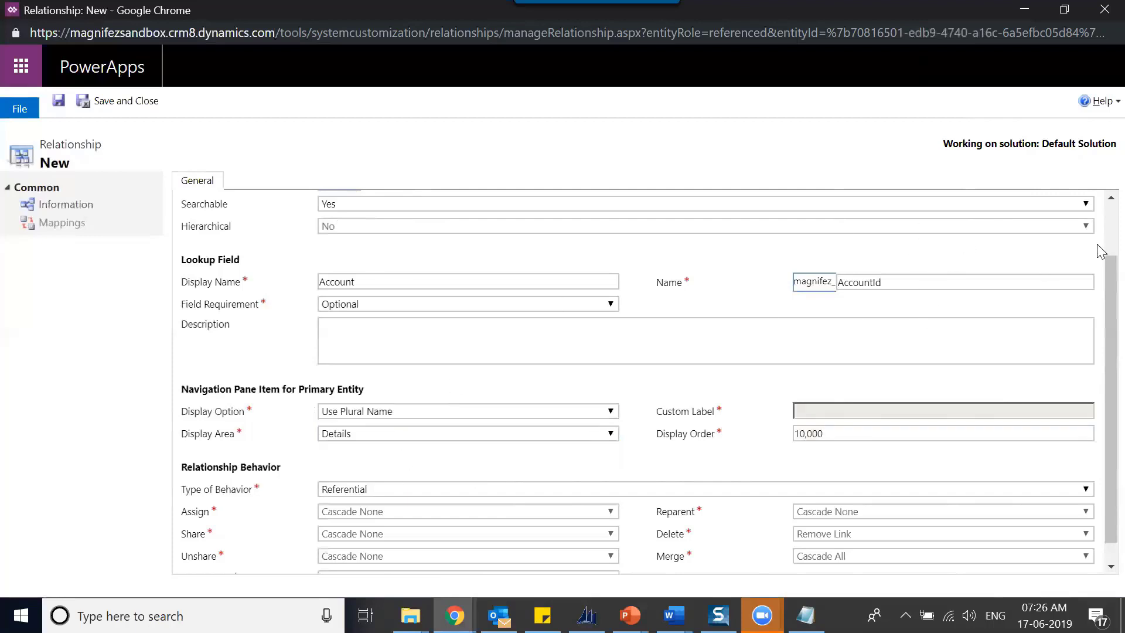
# Step: Set the navigation pane item's display option to Use Custom Label with the label "Invoices for Account"
pyautogui.click(452, 411)
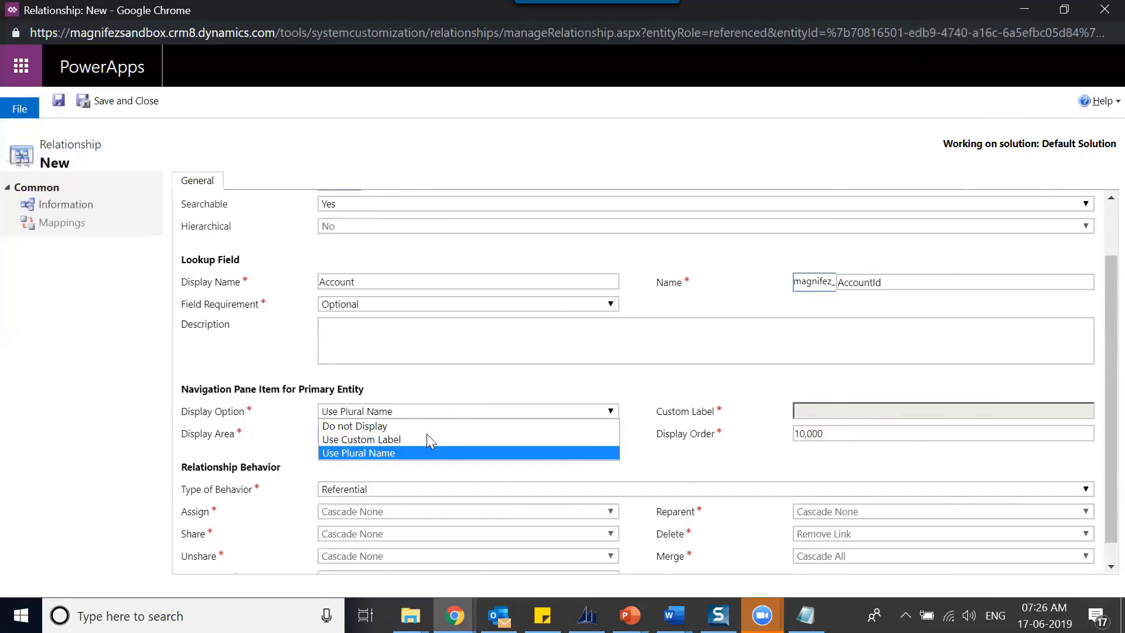
pyautogui.click(414, 441)
pyautogui.click(906, 417)
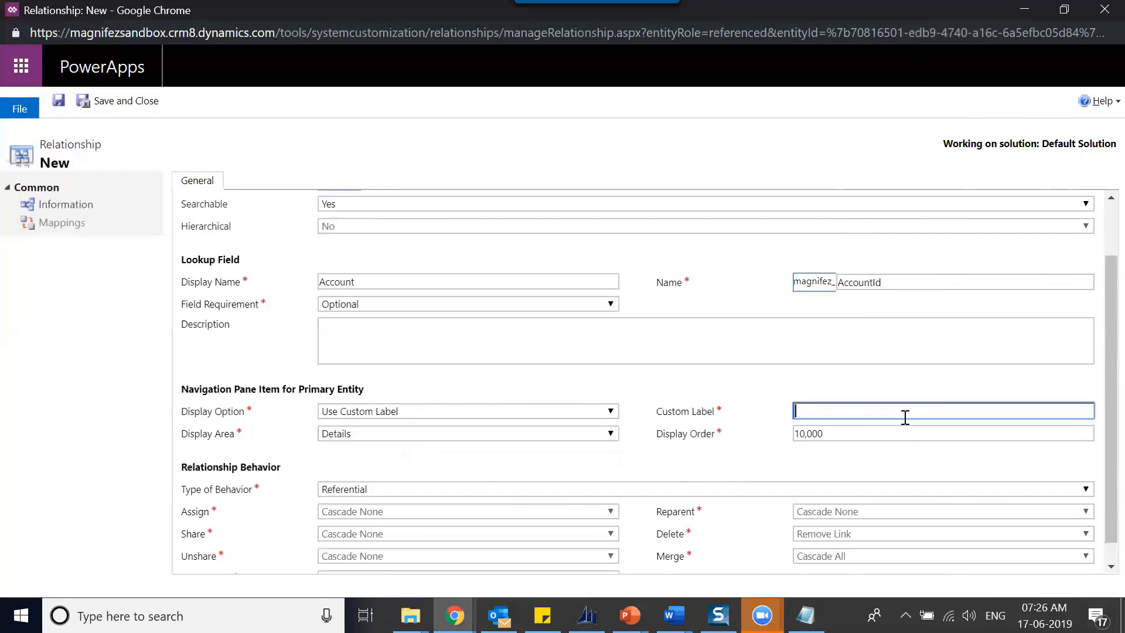
pyautogui.write('Account Invoic')
pyautogui.write('es')
pyautogui.click(831, 411)
pyautogui.hotkey('shift', 'Home')
pyautogui.press('BackSpace')
pyautogui.press('Delete')
pyautogui.press('Right')
pyautogui.press('Right')
pyautogui.write('for Accou')
# Step: Review the display areas for the navigation pane item and choose Sales
pyautogui.click(463, 434)
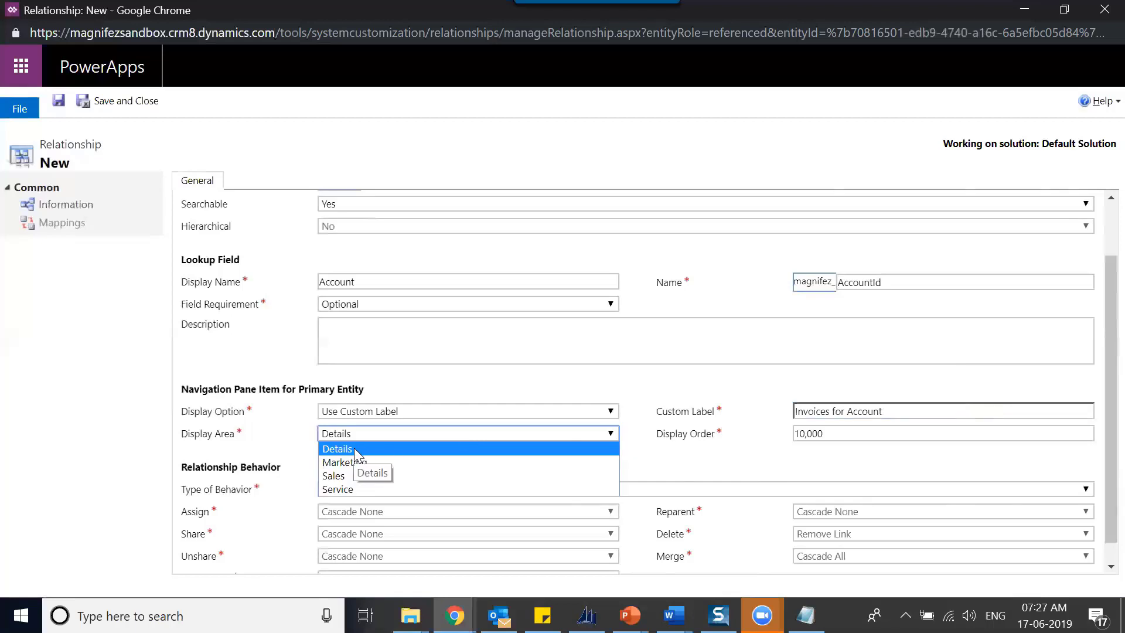
pyautogui.press('Down')
pyautogui.press('Down')
pyautogui.press('Down')
pyautogui.press('Up')
pyautogui.press('Up')
pyautogui.press('Up')
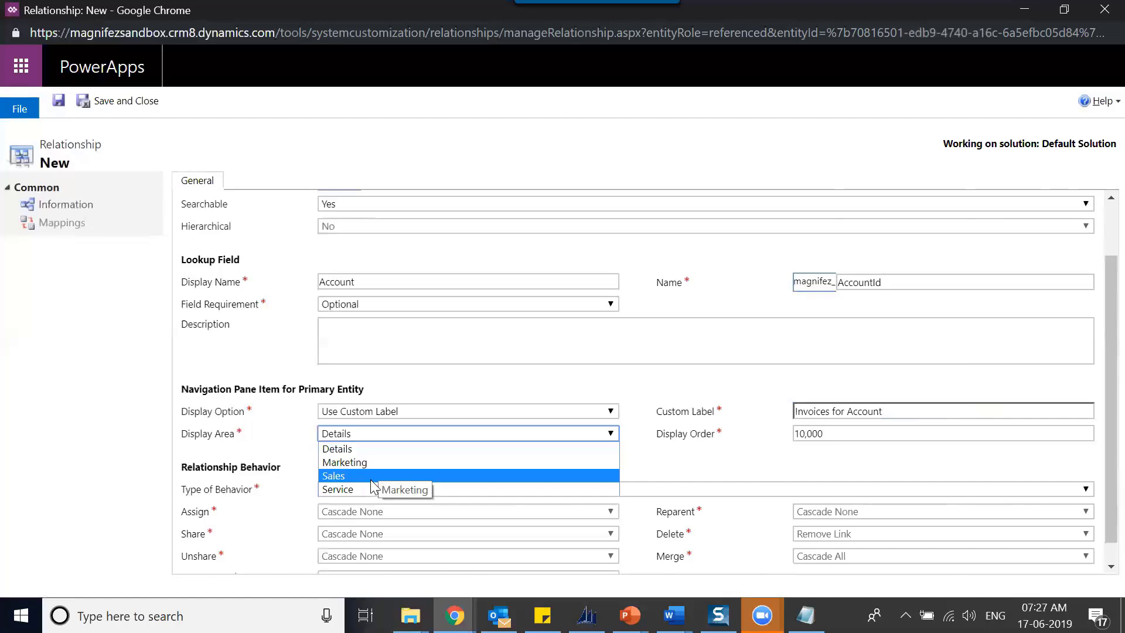
pyautogui.click(389, 476)
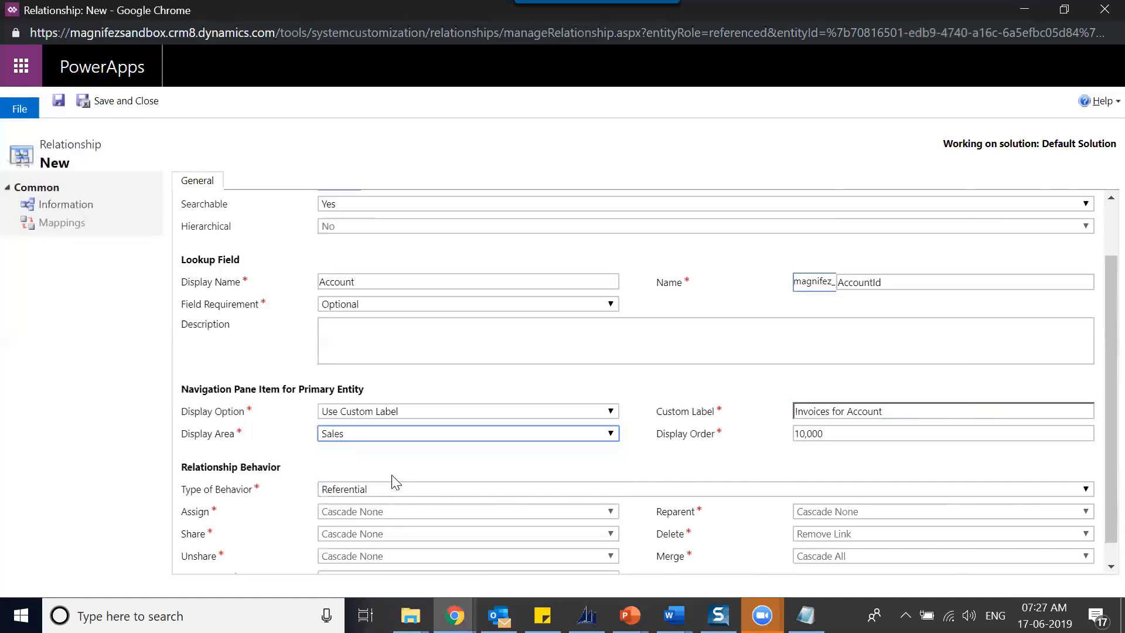
# Step: Try the Referential and the Referential, Restrict Delete types of behavior, checking the Rollup View options in between
pyautogui.scroll(-1, 1098, 413)
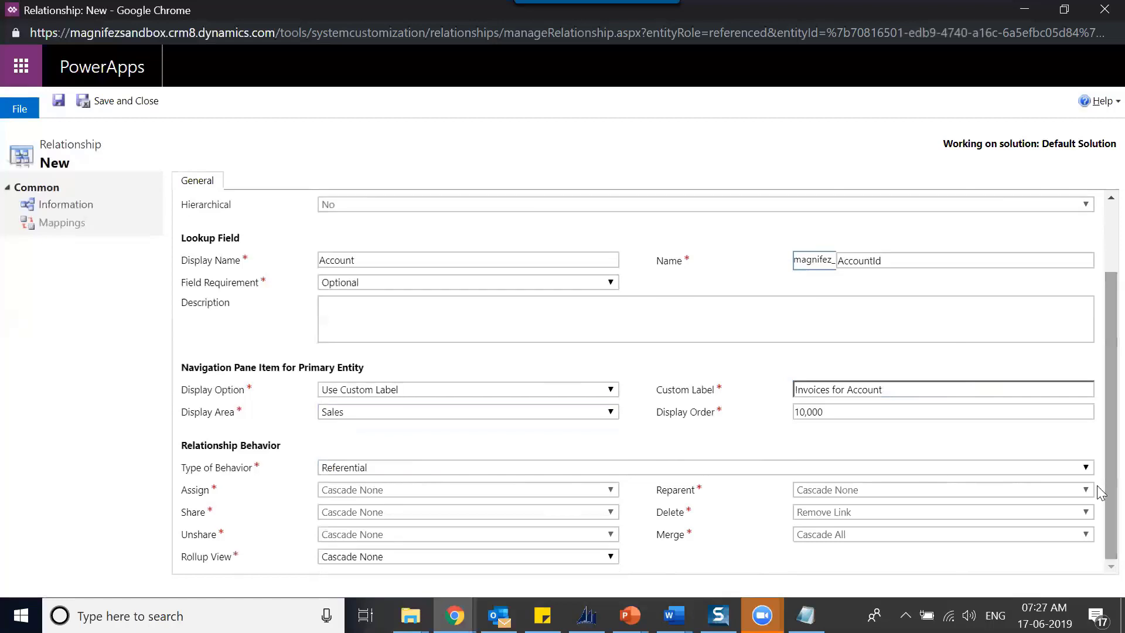
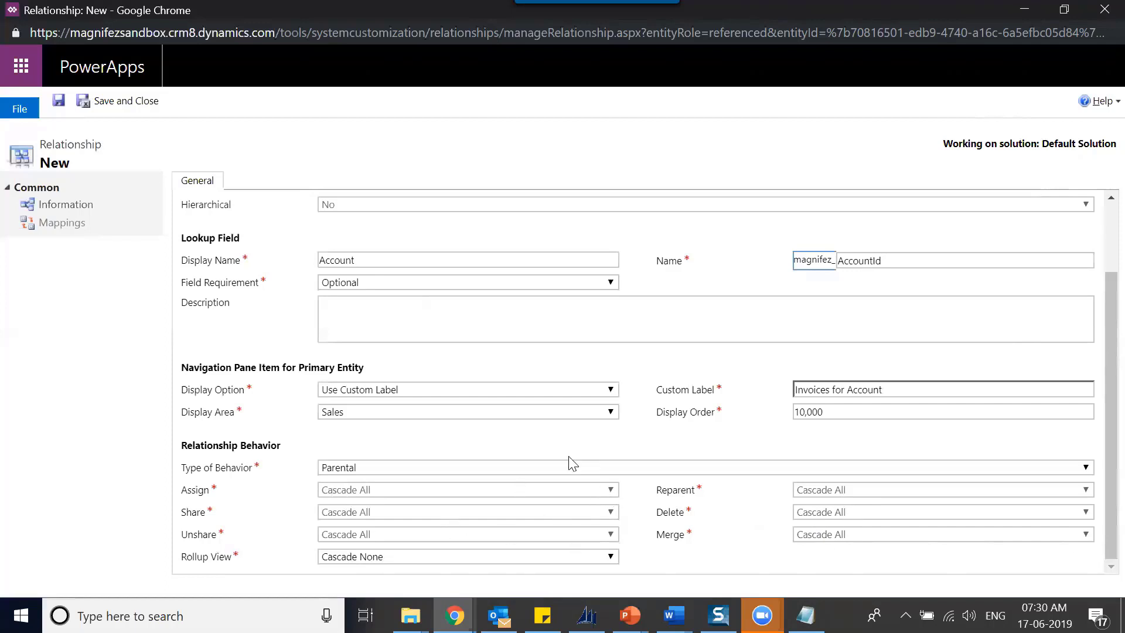
pyautogui.click(549, 473)
pyautogui.click(471, 500)
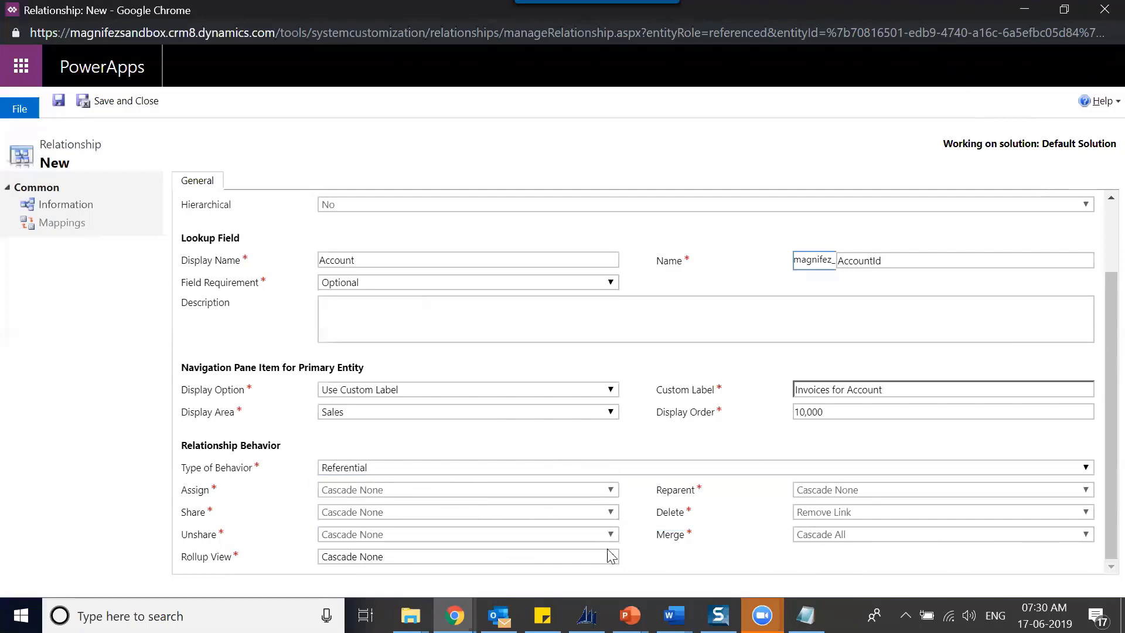
pyautogui.click(591, 560)
pyautogui.click(592, 558)
pyautogui.click(383, 468)
pyautogui.click(385, 507)
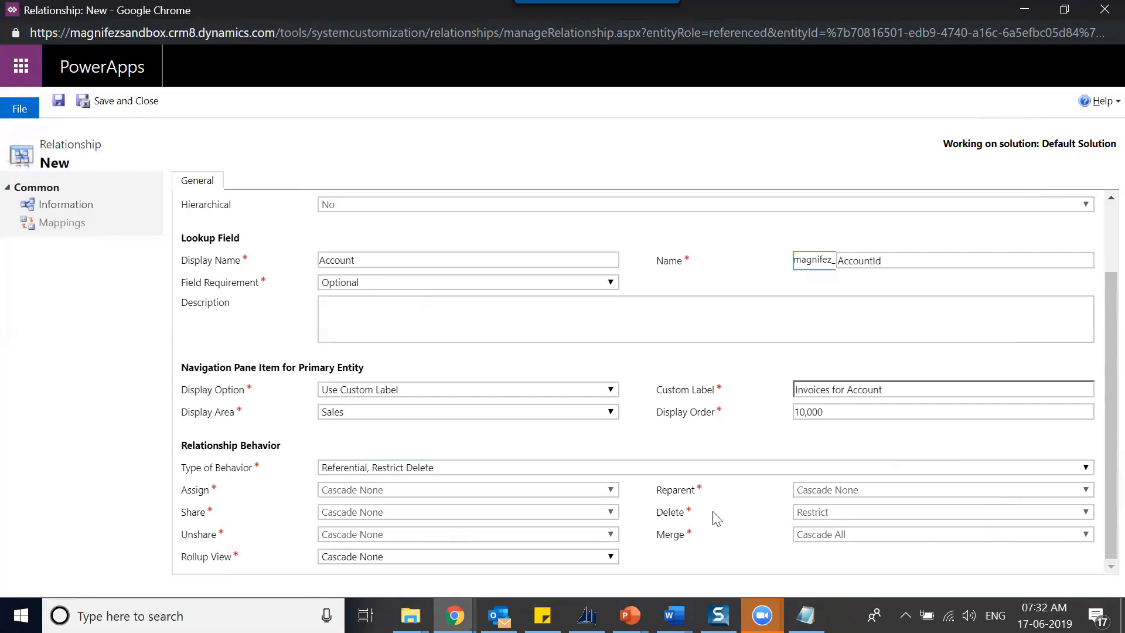
# Step: Try Configurable Cascading as the type of behavior, setting Assign to Cascade User-Owned and then to Cascade Active
pyautogui.click(553, 468)
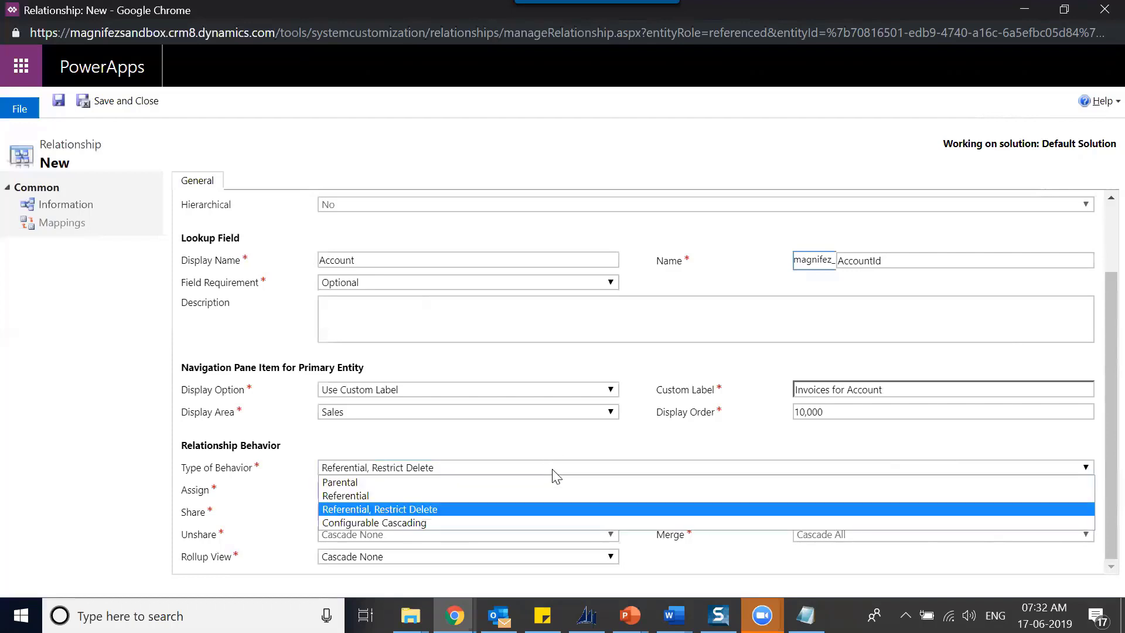
pyautogui.click(497, 523)
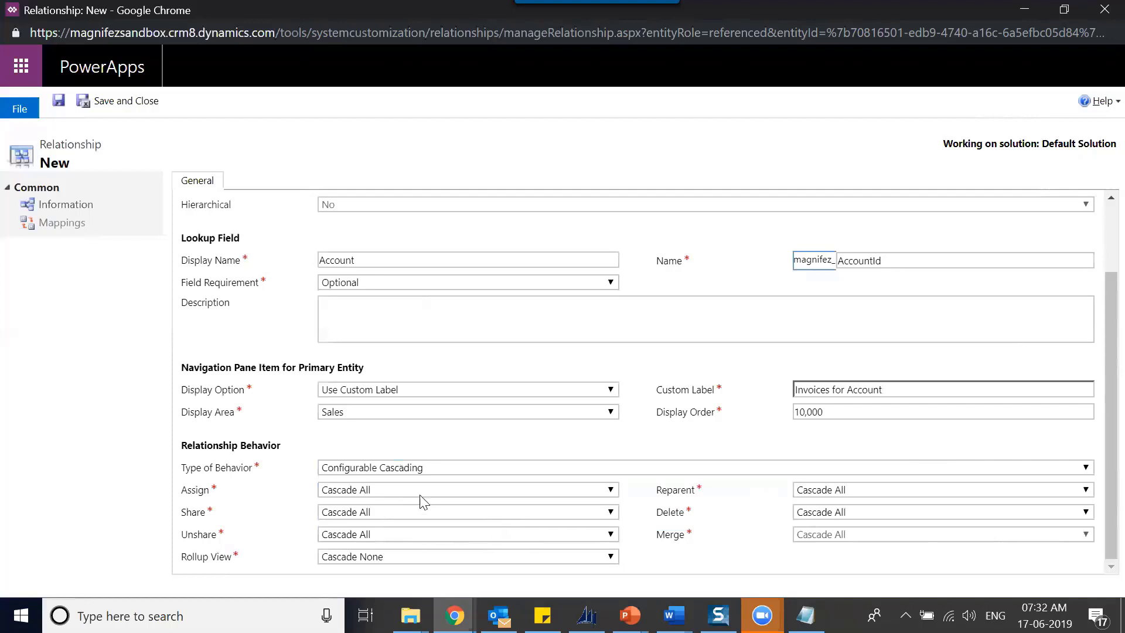
pyautogui.click(481, 491)
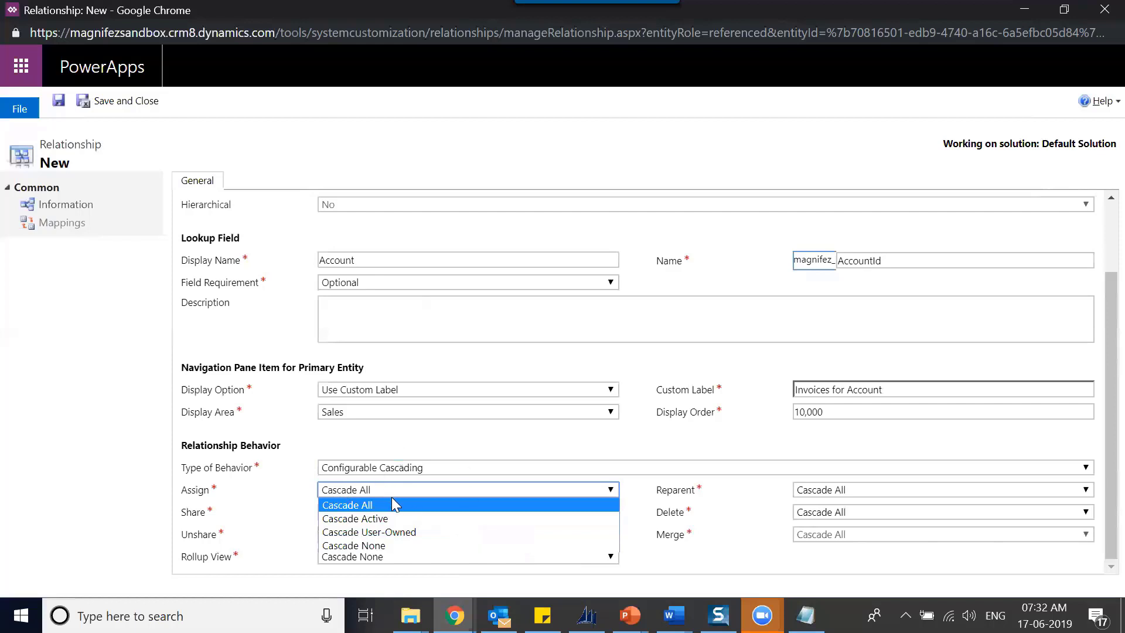
pyautogui.click(403, 530)
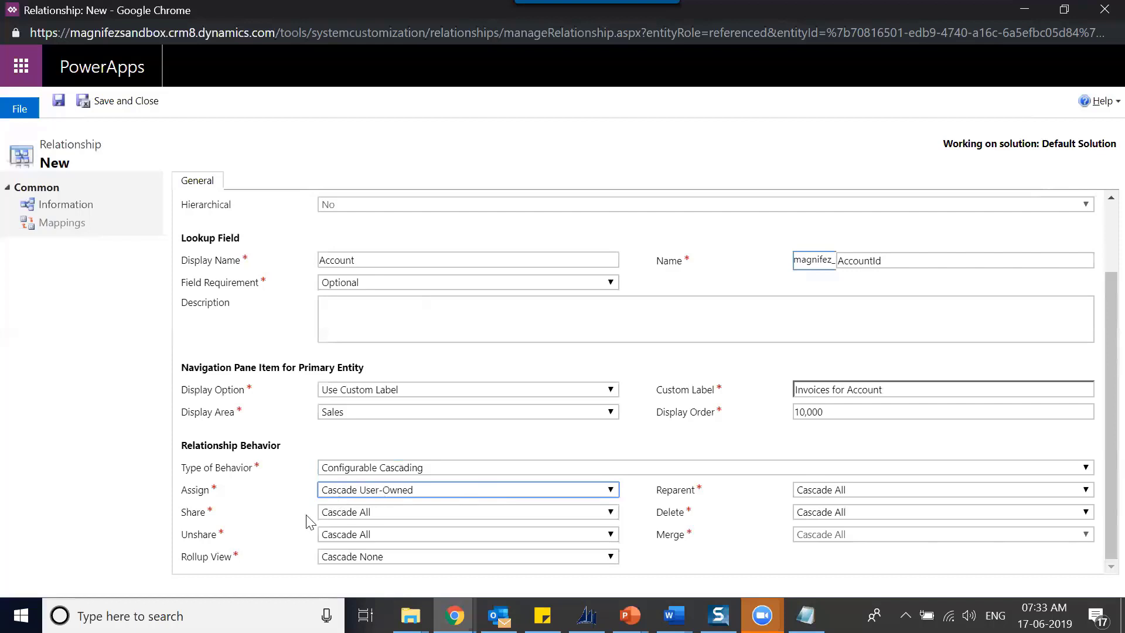
pyautogui.click(396, 495)
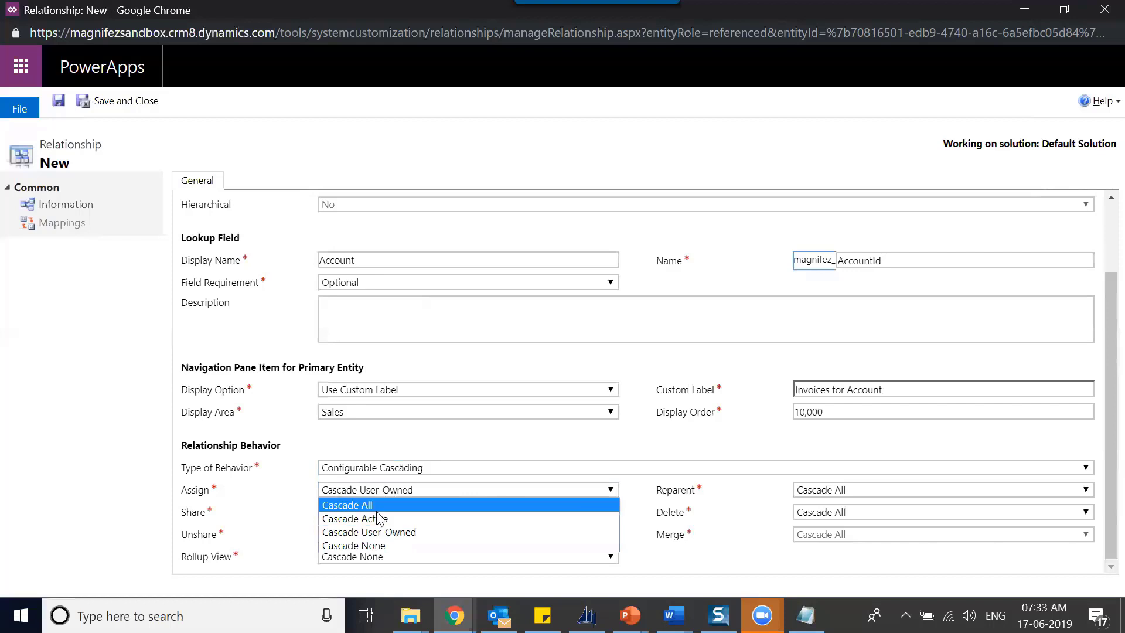
pyautogui.click(409, 519)
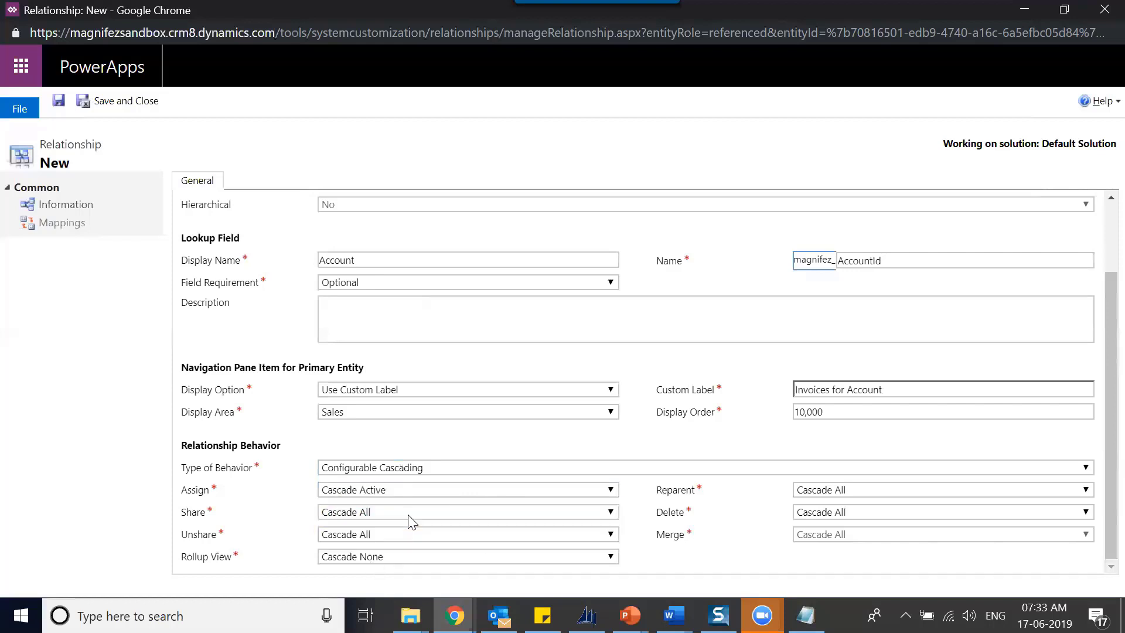
# Step: Try Cascade User-Owned for Share, Unshare and Reparent, and Restrict for Delete
pyautogui.click(372, 513)
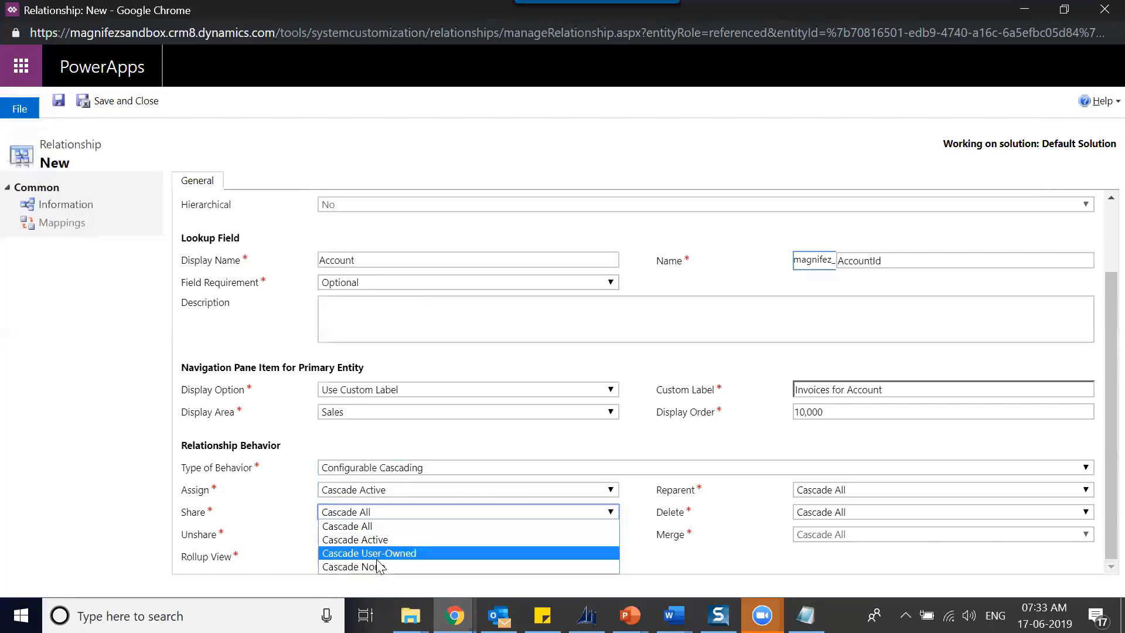
pyautogui.click(393, 553)
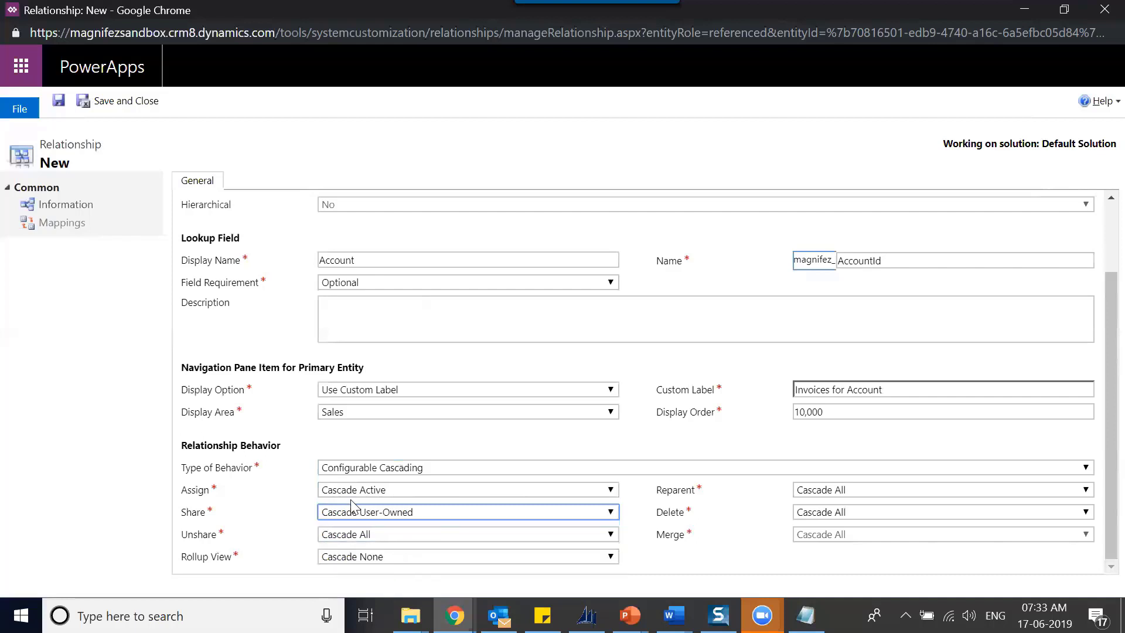
pyautogui.click(378, 534)
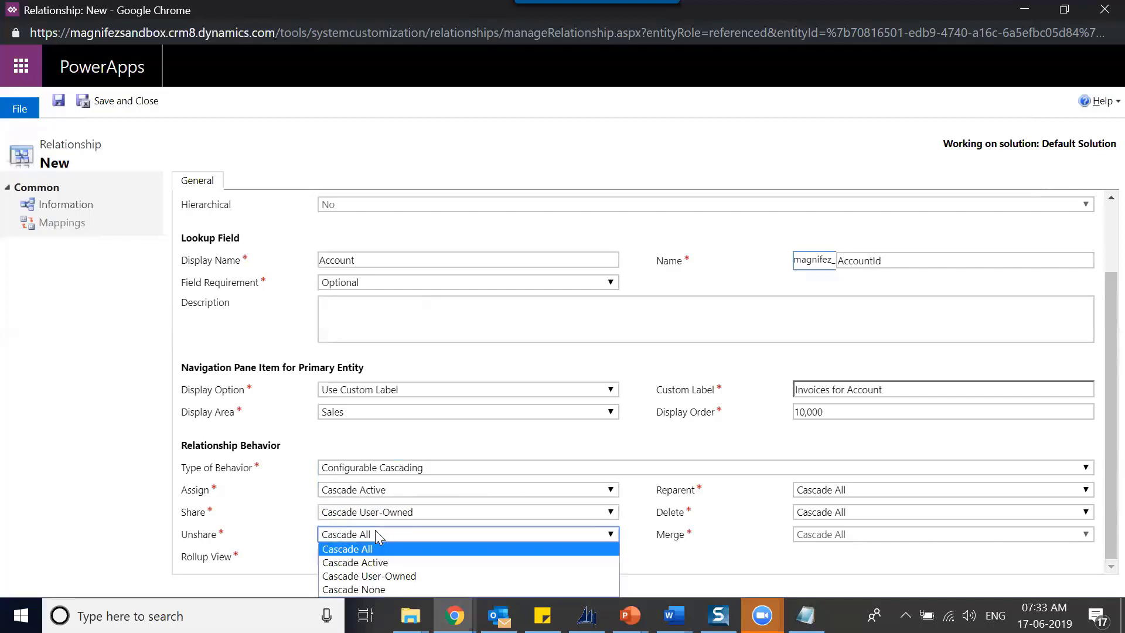
pyautogui.click(387, 577)
pyautogui.click(835, 495)
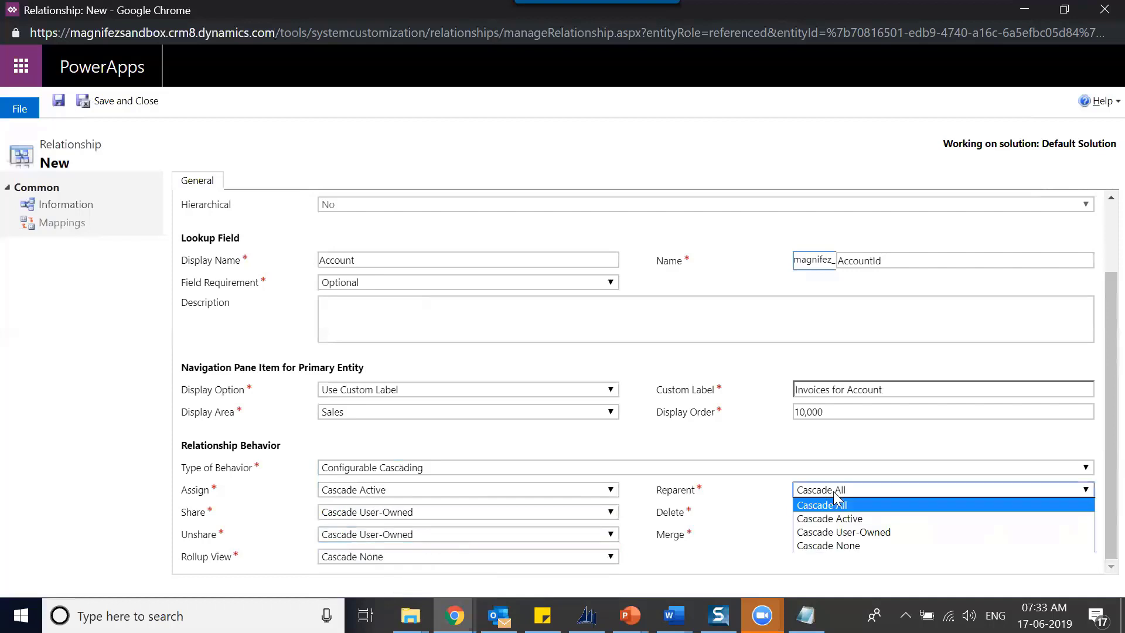
pyautogui.click(838, 532)
pyautogui.click(841, 513)
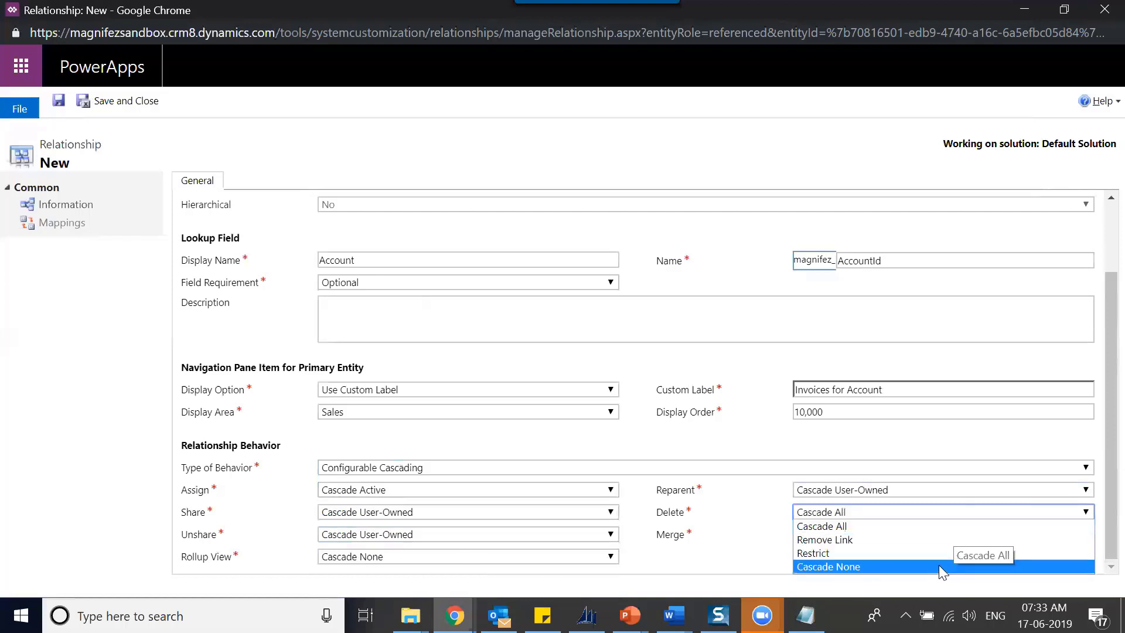
pyautogui.click(944, 554)
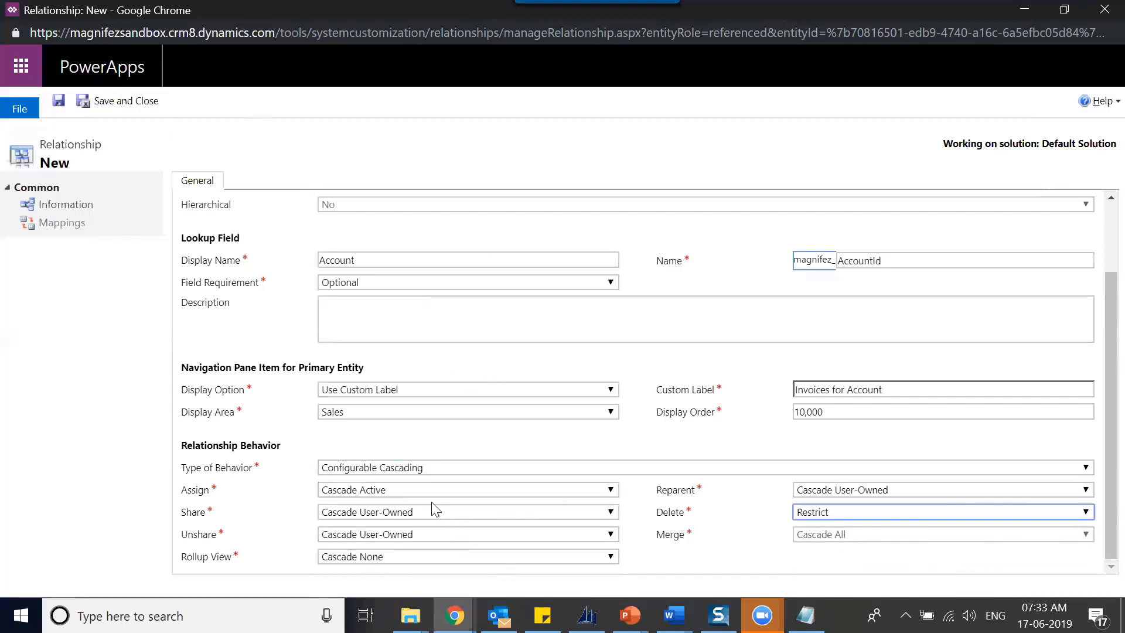
# Step: Set the relationship's type of behavior to Referential and try to save the relationship
pyautogui.click(610, 469)
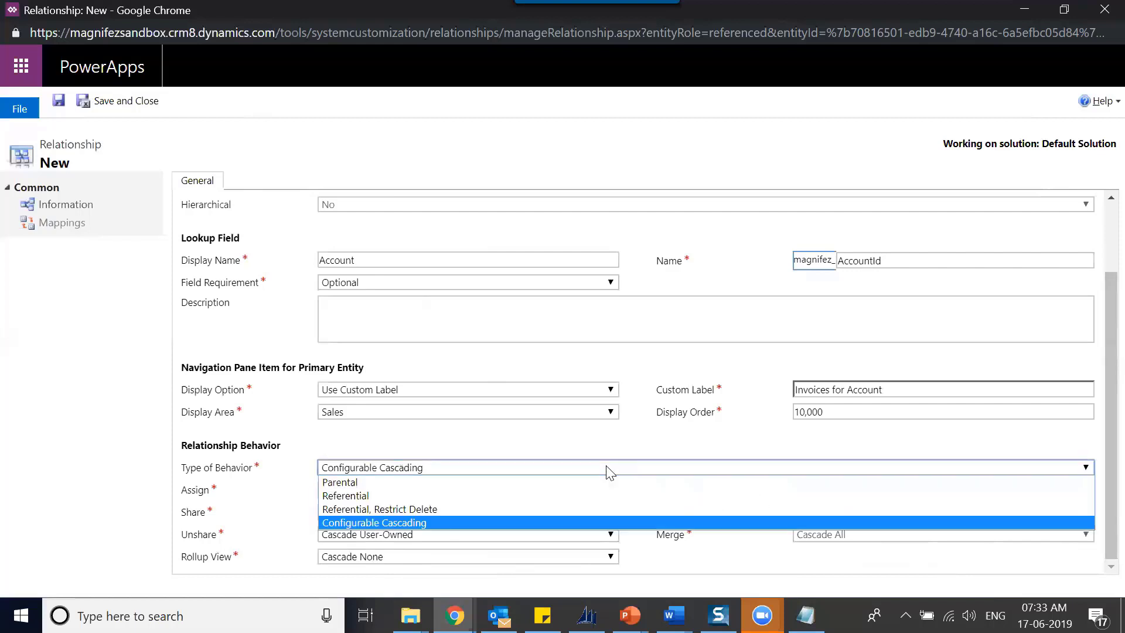
pyautogui.click(504, 496)
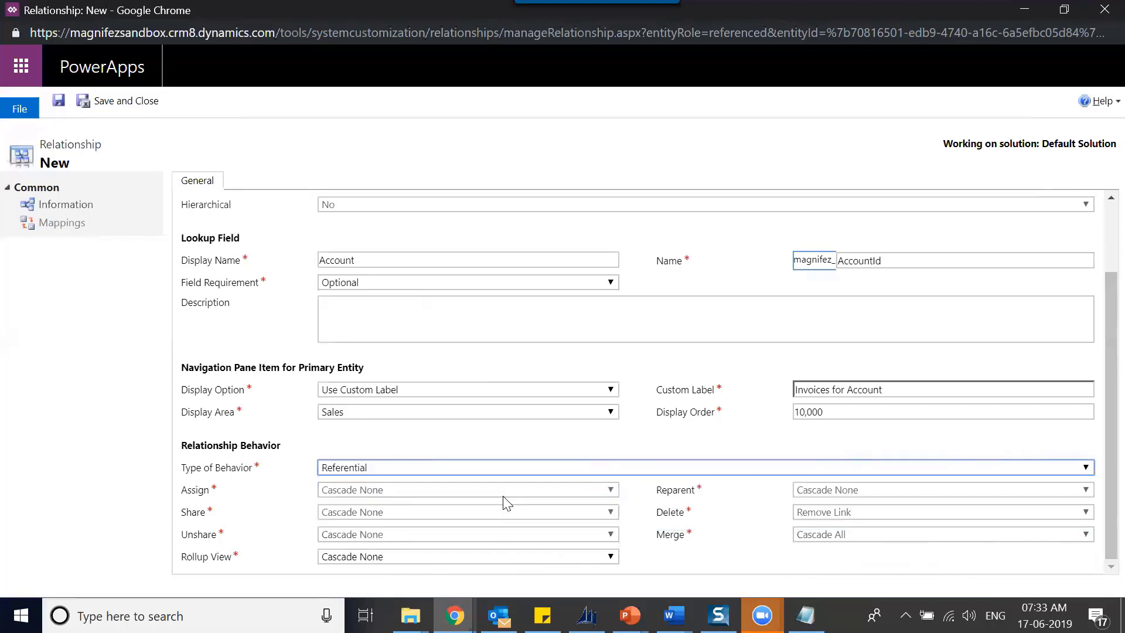
pyautogui.click(1100, 505)
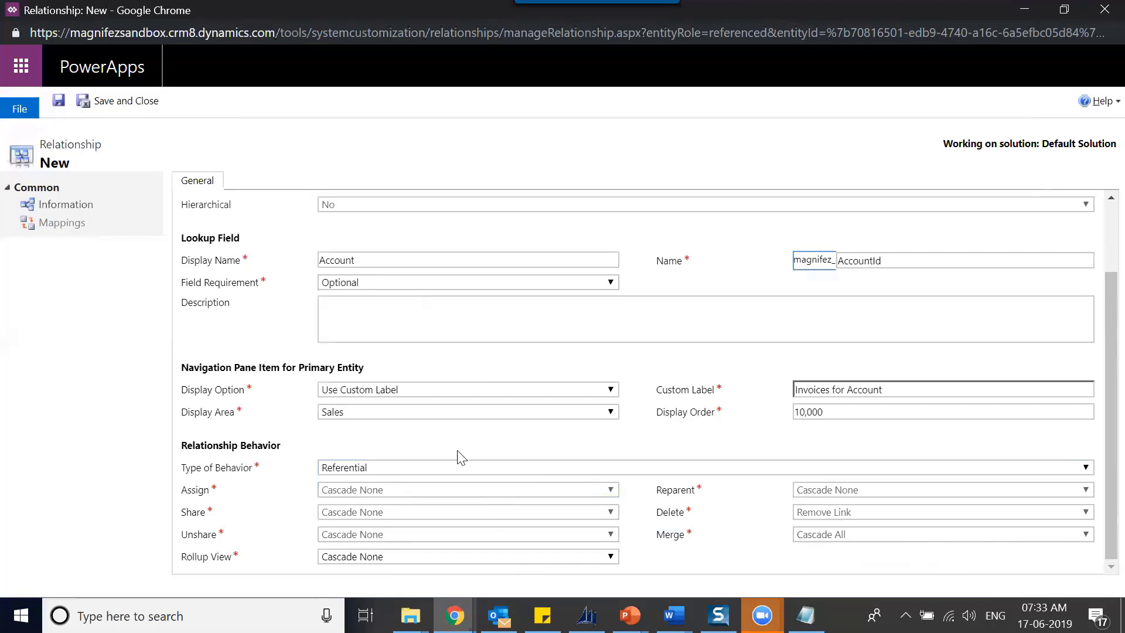
pyautogui.click(460, 472)
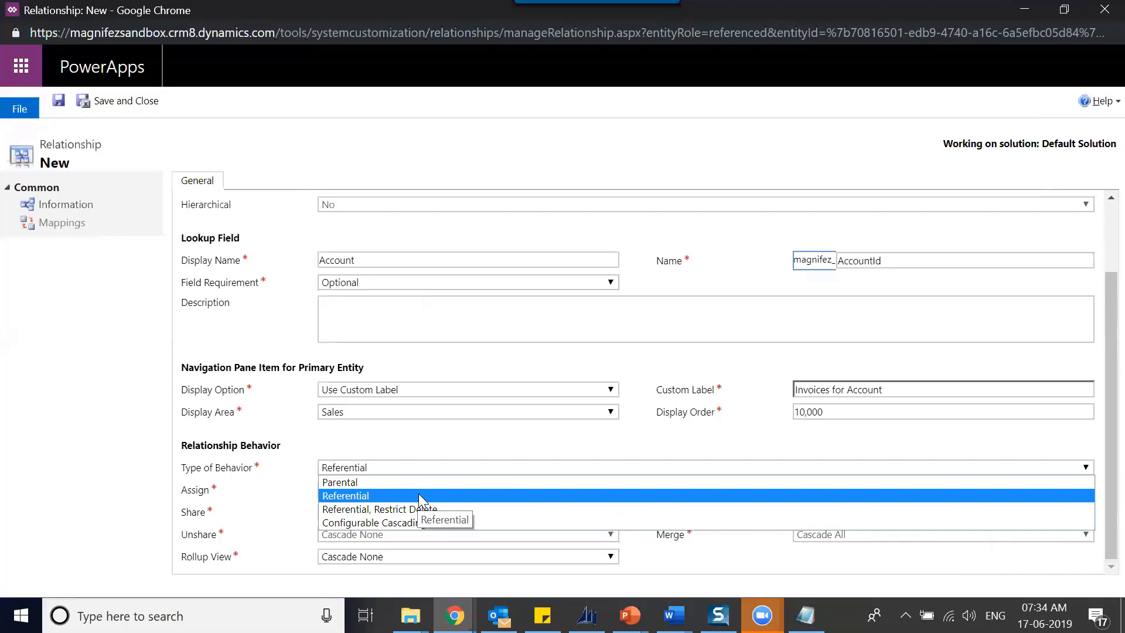
pyautogui.click(385, 496)
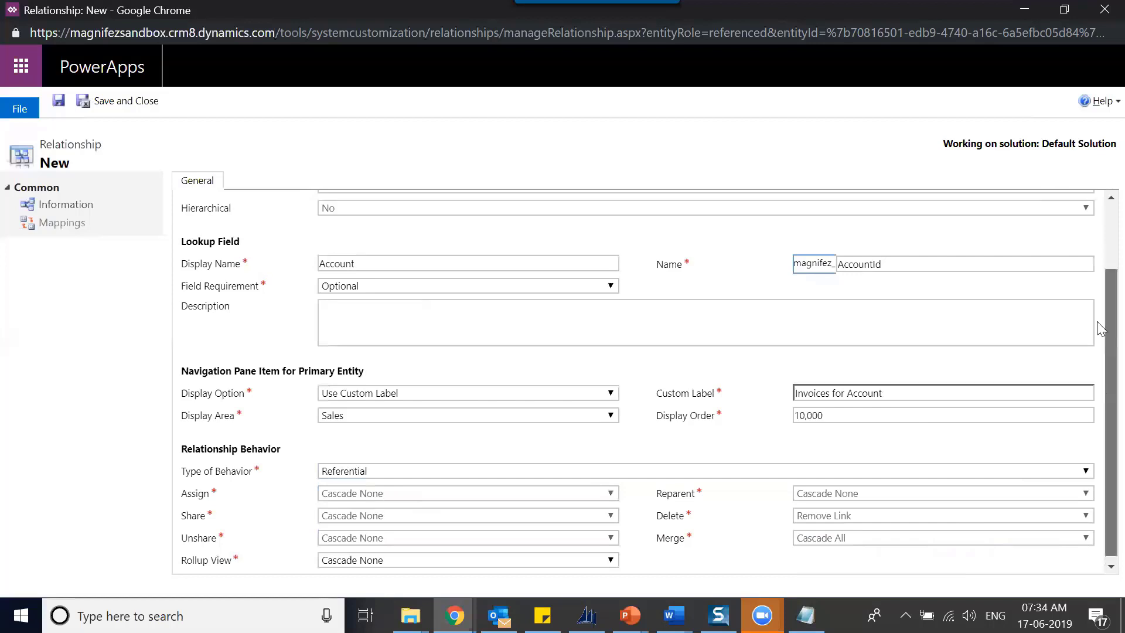
pyautogui.moveTo(1098, 327); pyautogui.dragTo(1098, 262)
pyautogui.click(129, 106)
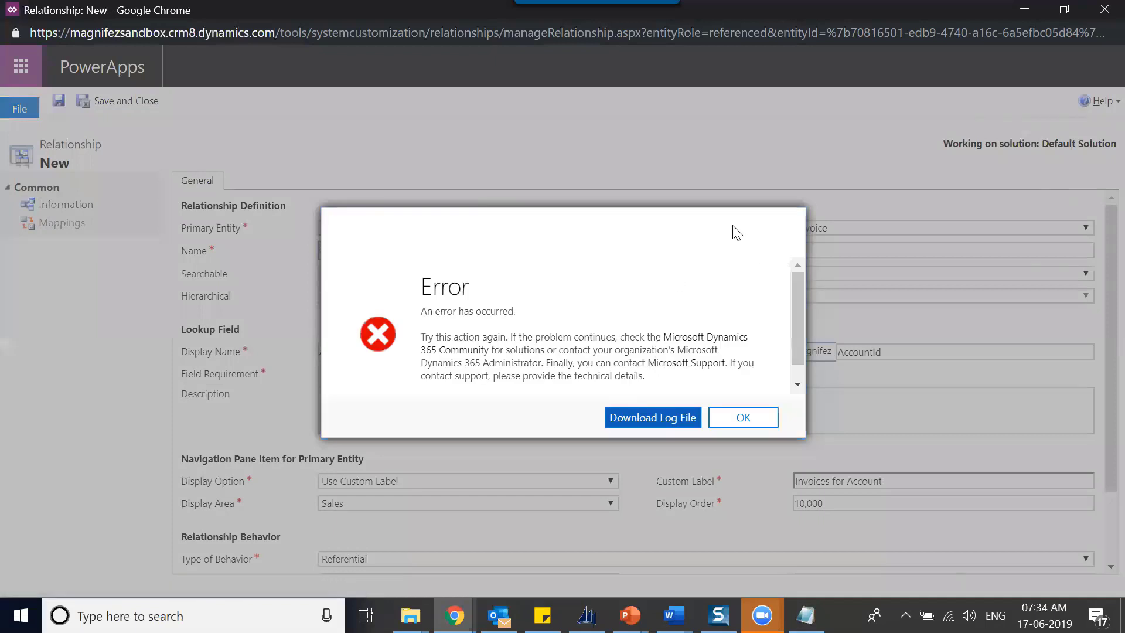
# Step: Examine the save error's technical details and the message in its downloaded log file, and close the log
pyautogui.moveTo(797, 300); pyautogui.dragTo(796, 326)
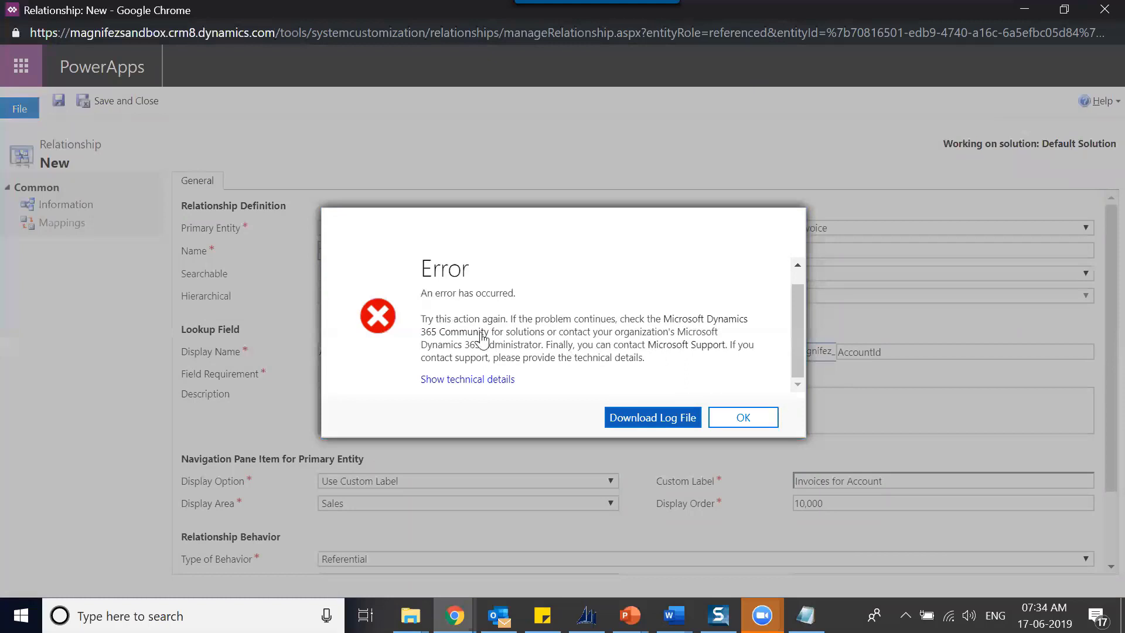
pyautogui.click(463, 380)
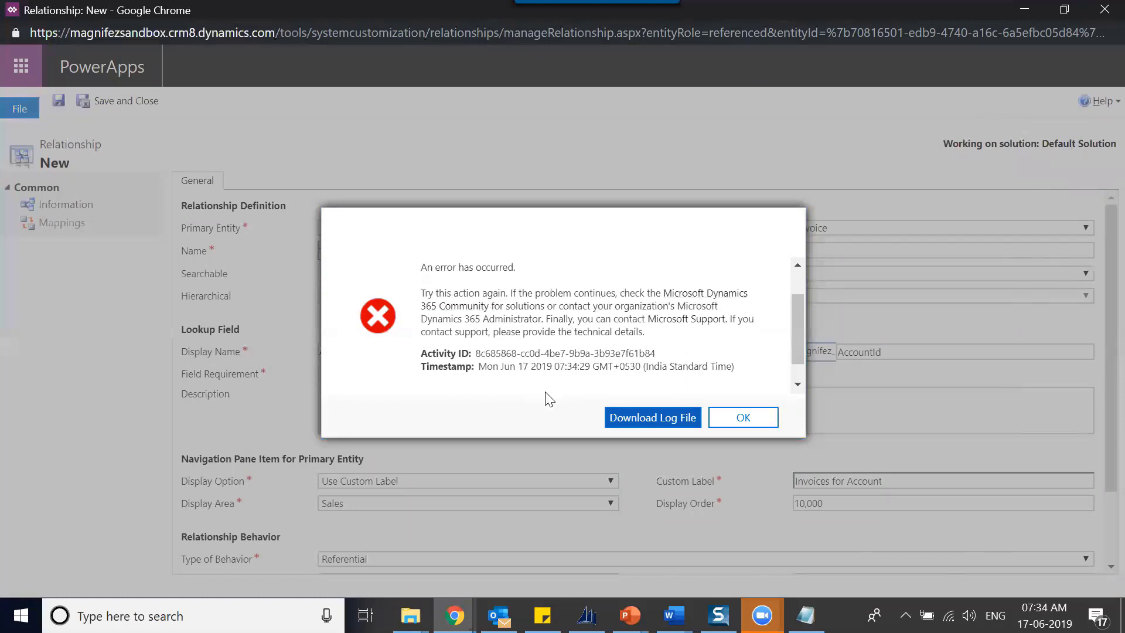
pyautogui.click(653, 418)
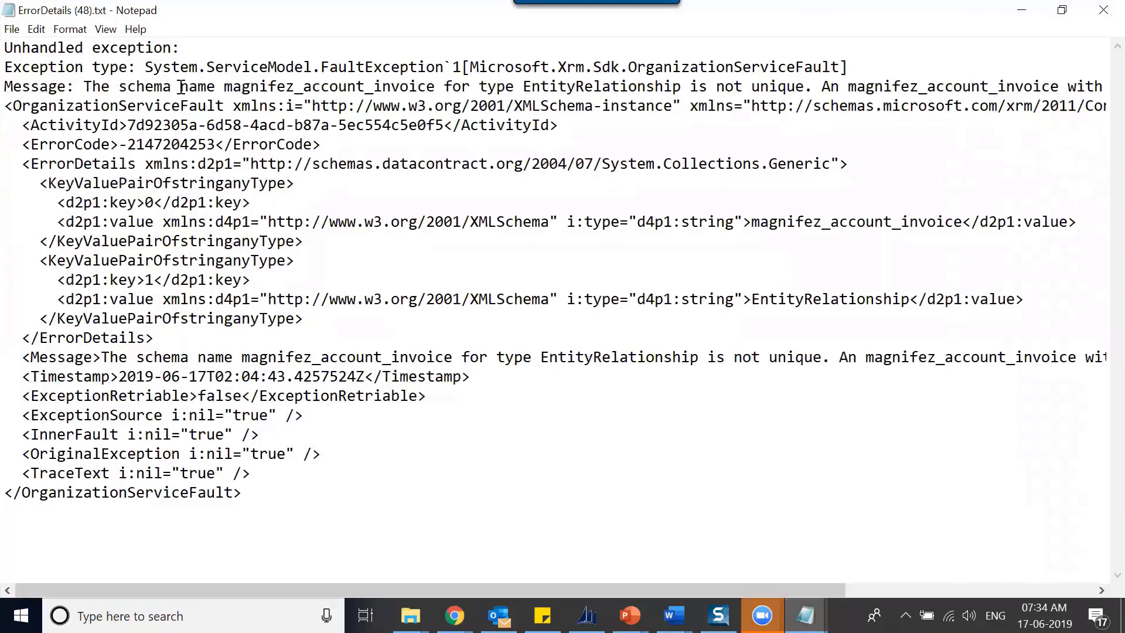
pyautogui.moveTo(180, 86); pyautogui.dragTo(971, 88)
pyautogui.click(1104, 10)
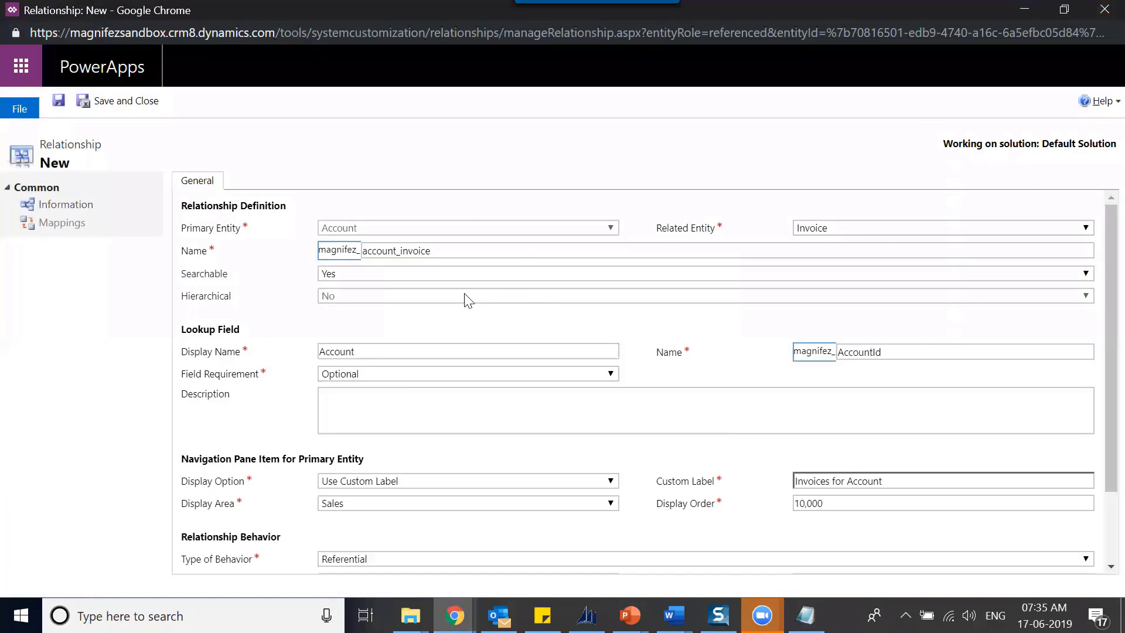
# Step: Check the relationship's Name value, account_invoice, in the relationship definition
pyautogui.click(470, 252)
pyautogui.hotkey('ctrl', 'a')
pyautogui.click(469, 252)
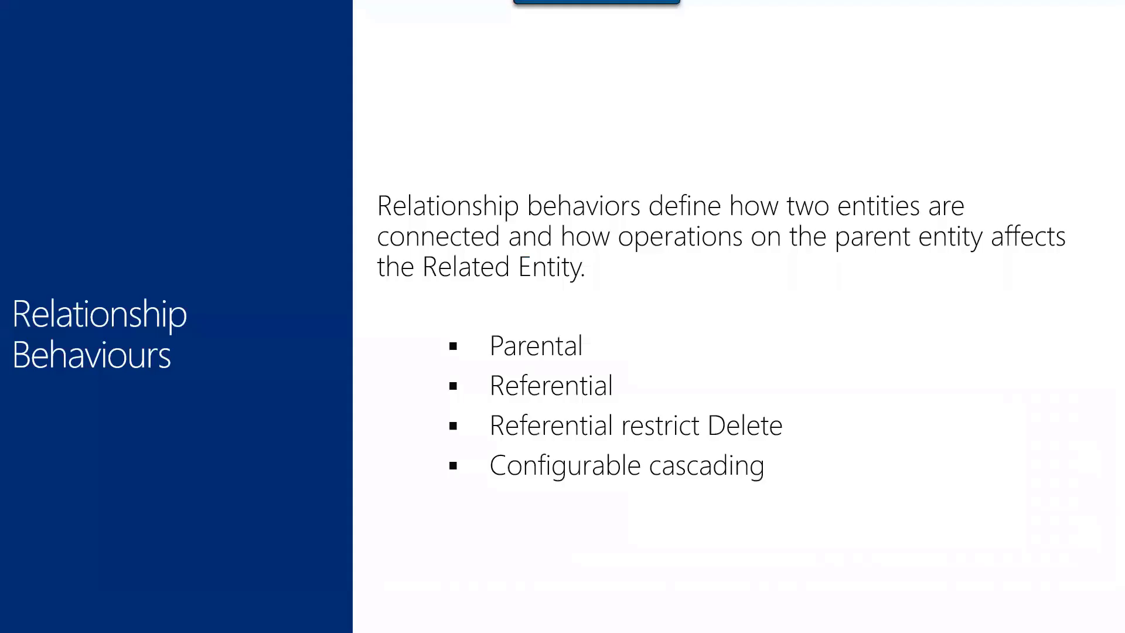
# Step: Switch to the Default Solution window, filter Account's 1:N relationships to Custom, and find the one related to Invoice
pyautogui.hotkey('alt', 'Tab')
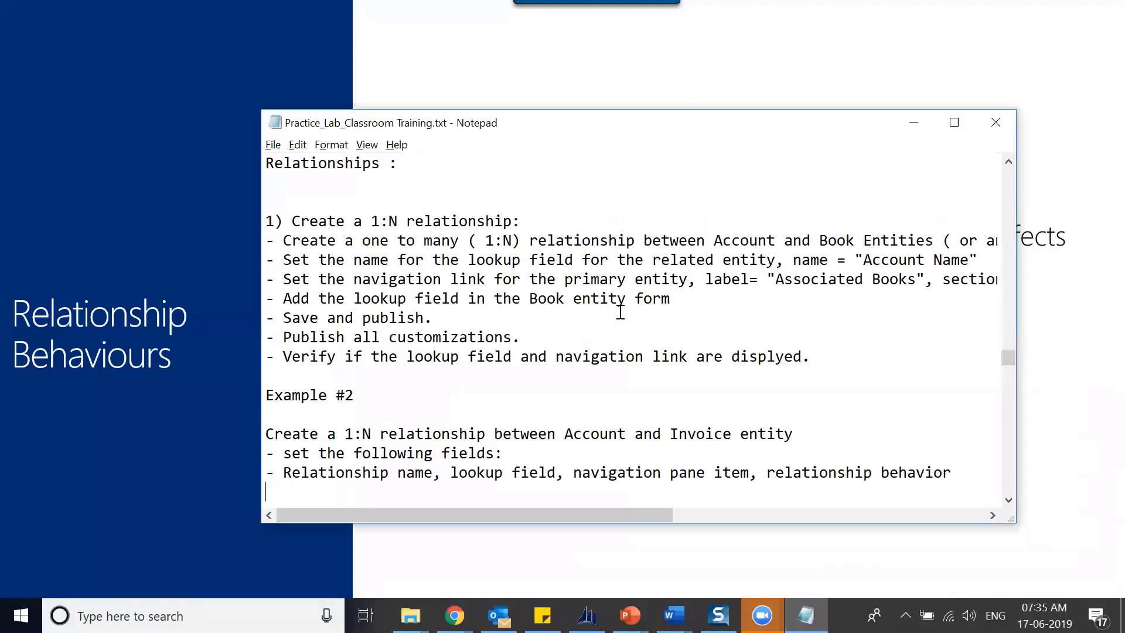
pyautogui.hotkey('alt', 'Tab')
pyautogui.hotkey('alt', 'Tab')
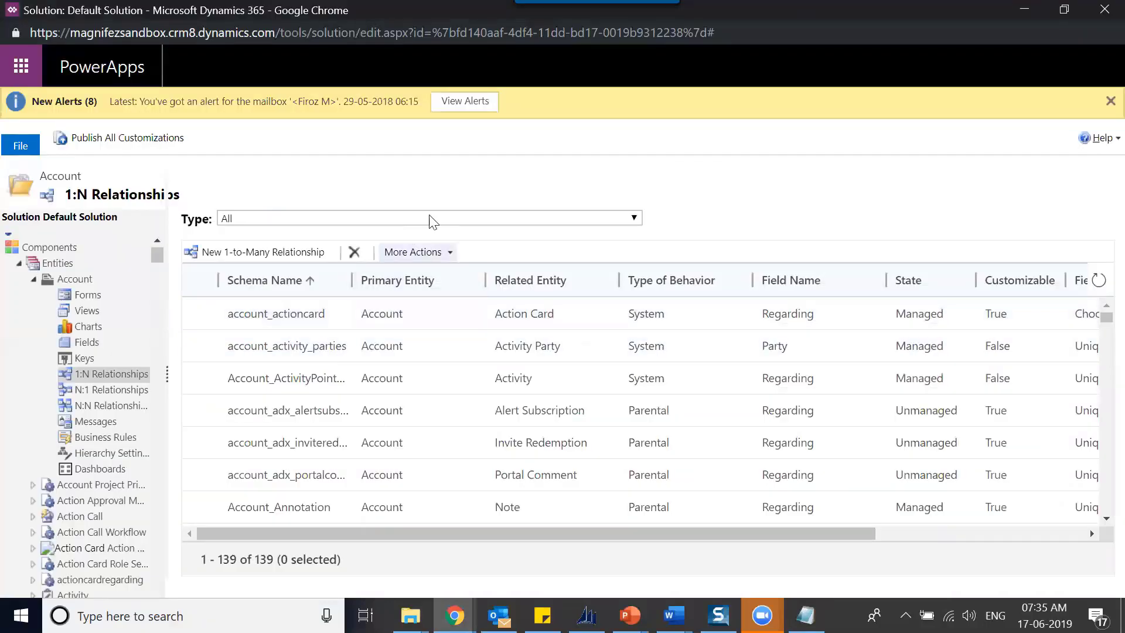
pyautogui.click(360, 217)
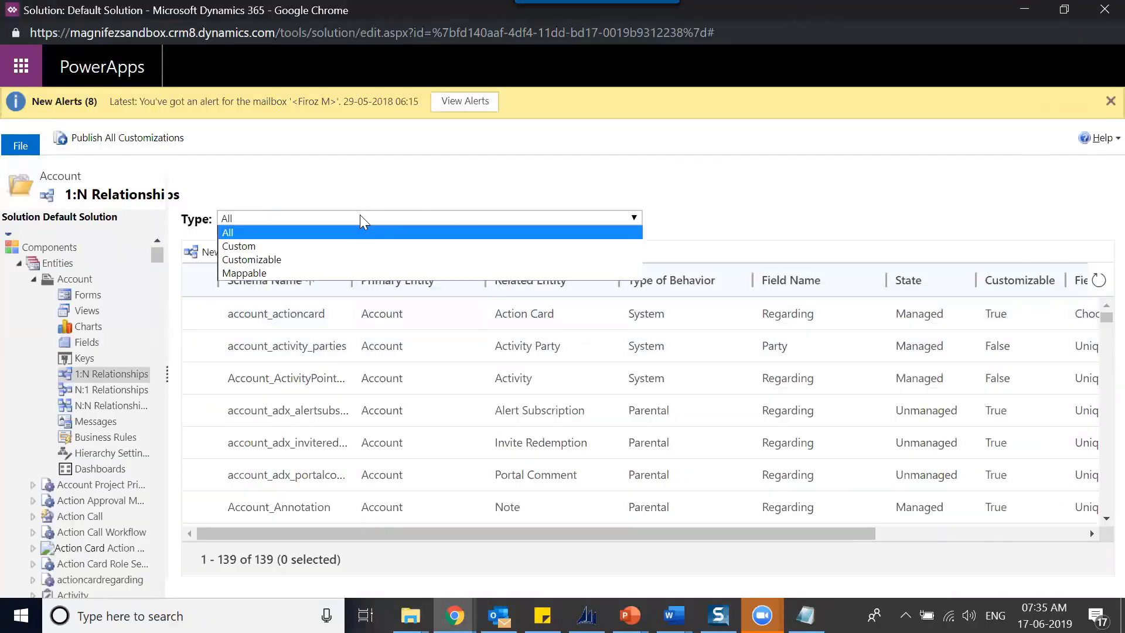
pyautogui.click(349, 250)
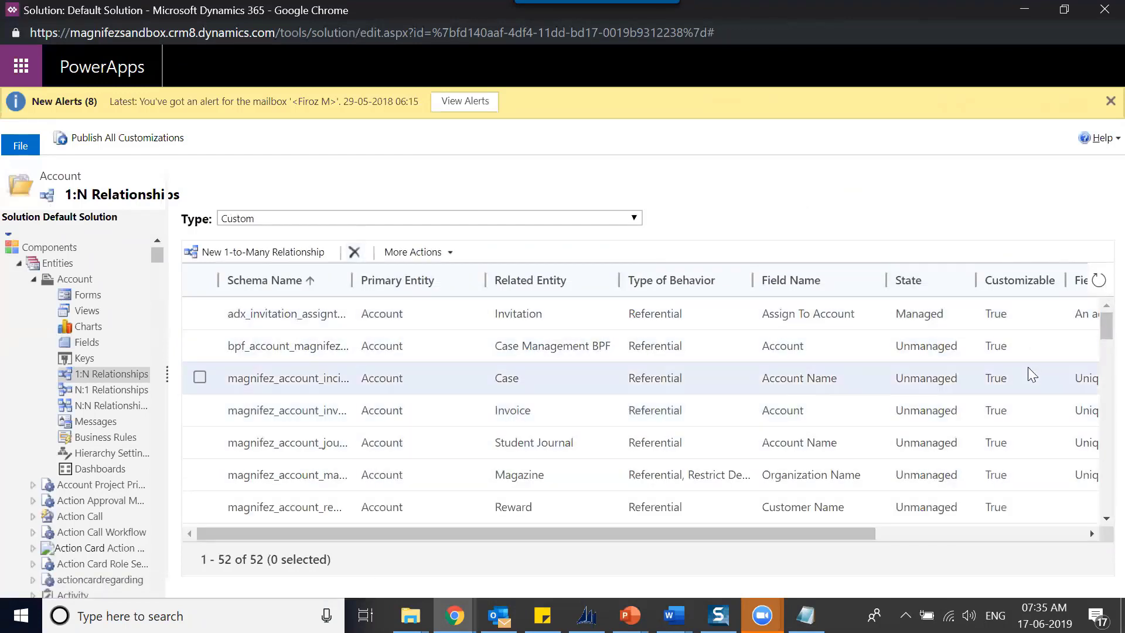
pyautogui.moveTo(1097, 323); pyautogui.dragTo(1090, 438)
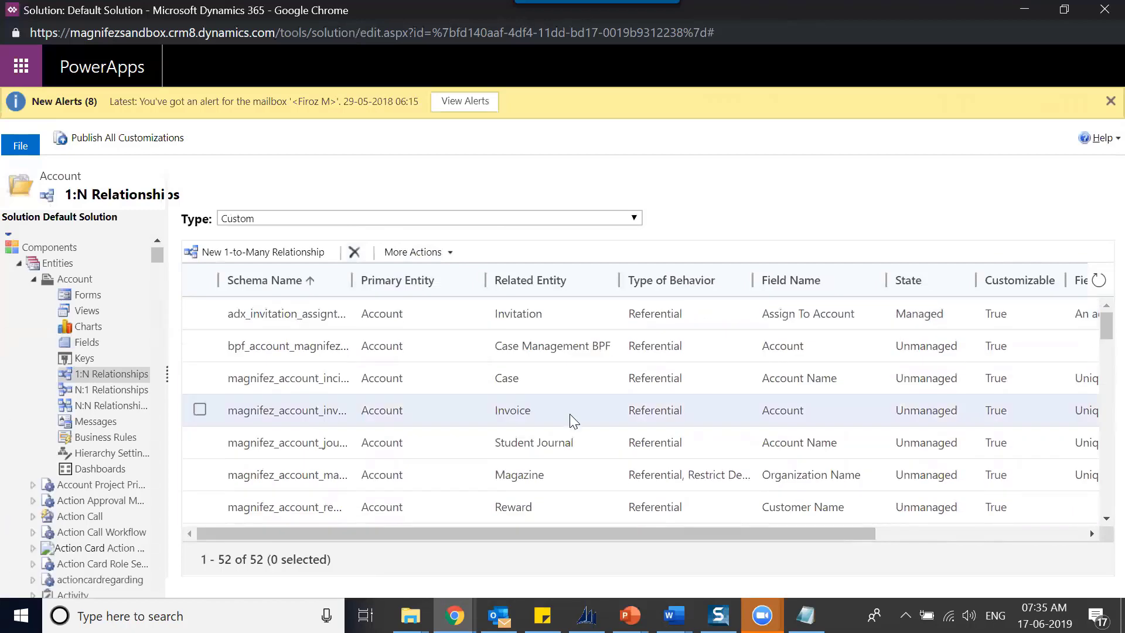
pyautogui.click(570, 412)
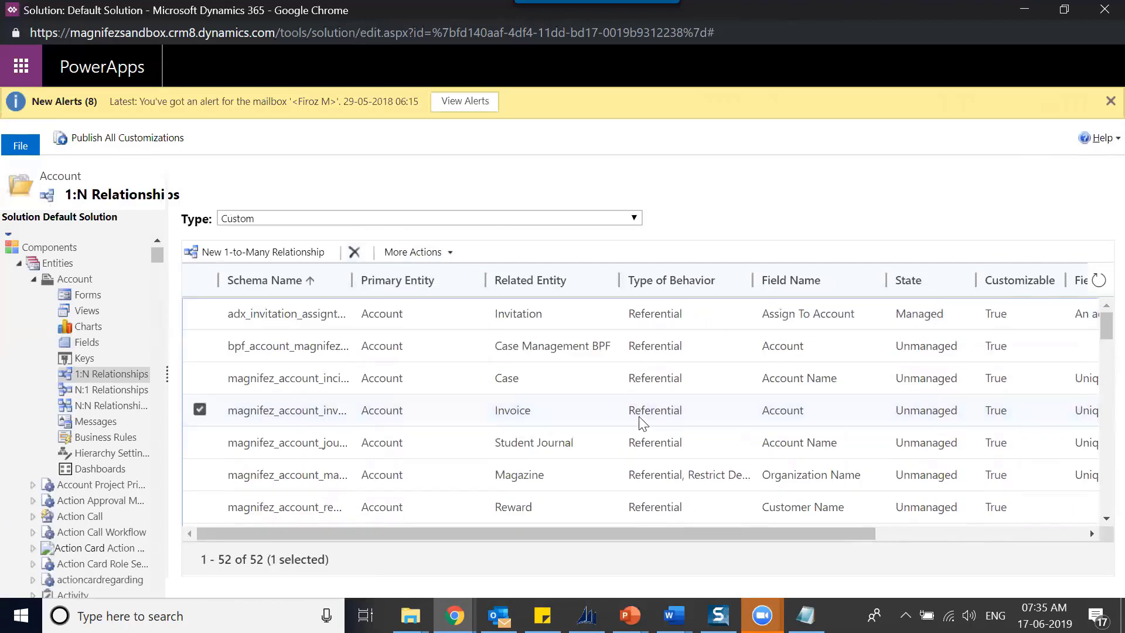
# Step: Show all of Account's 1:N relationships sorted by Related Entity, compare the Invoice entries, and select the Referential one
pyautogui.click(507, 223)
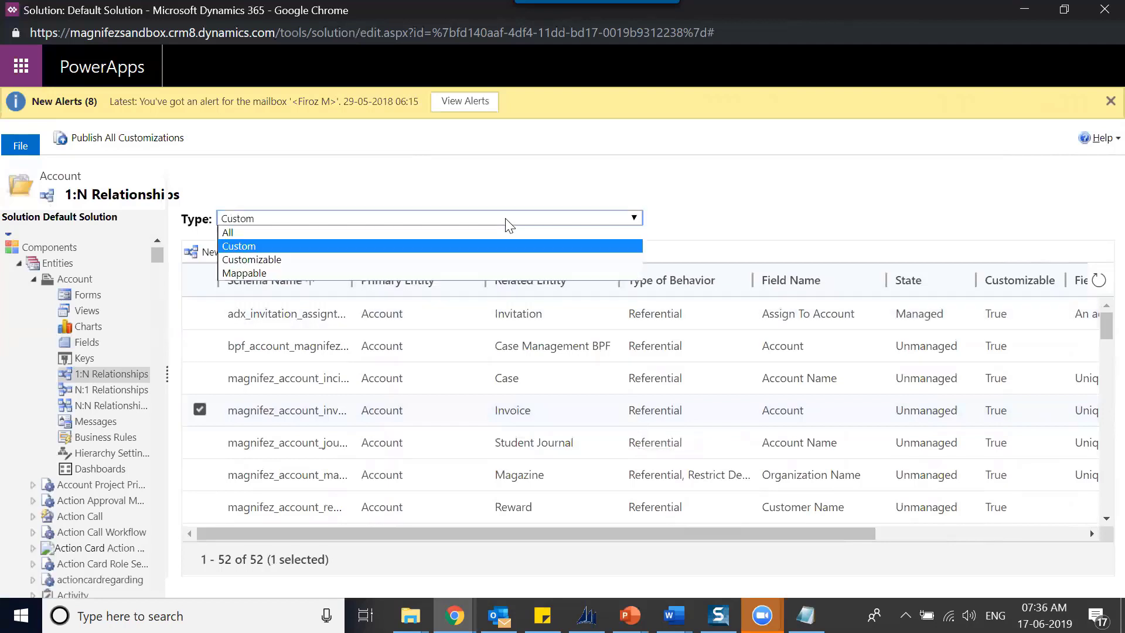
pyautogui.click(443, 236)
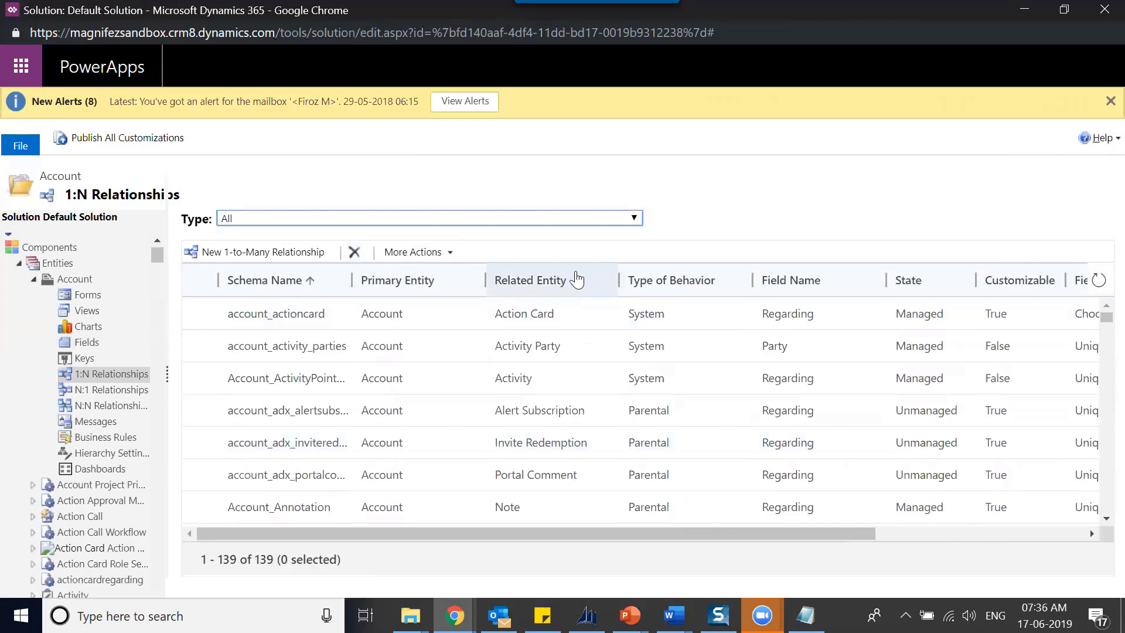
pyautogui.click(577, 280)
pyautogui.moveTo(1106, 317); pyautogui.dragTo(1102, 403)
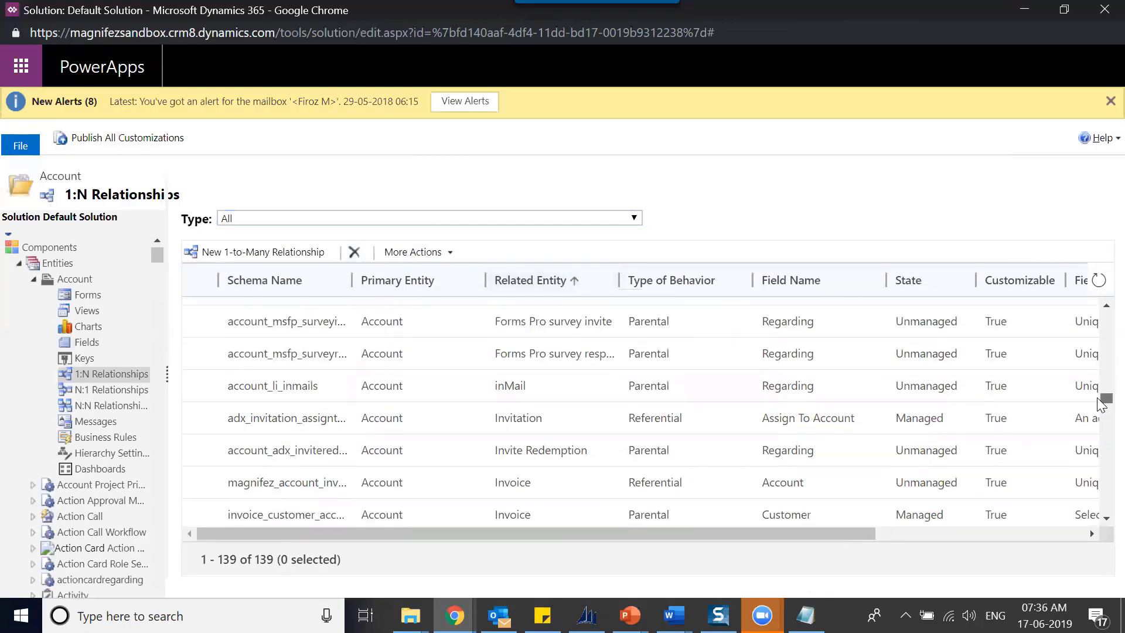
pyautogui.click(666, 496)
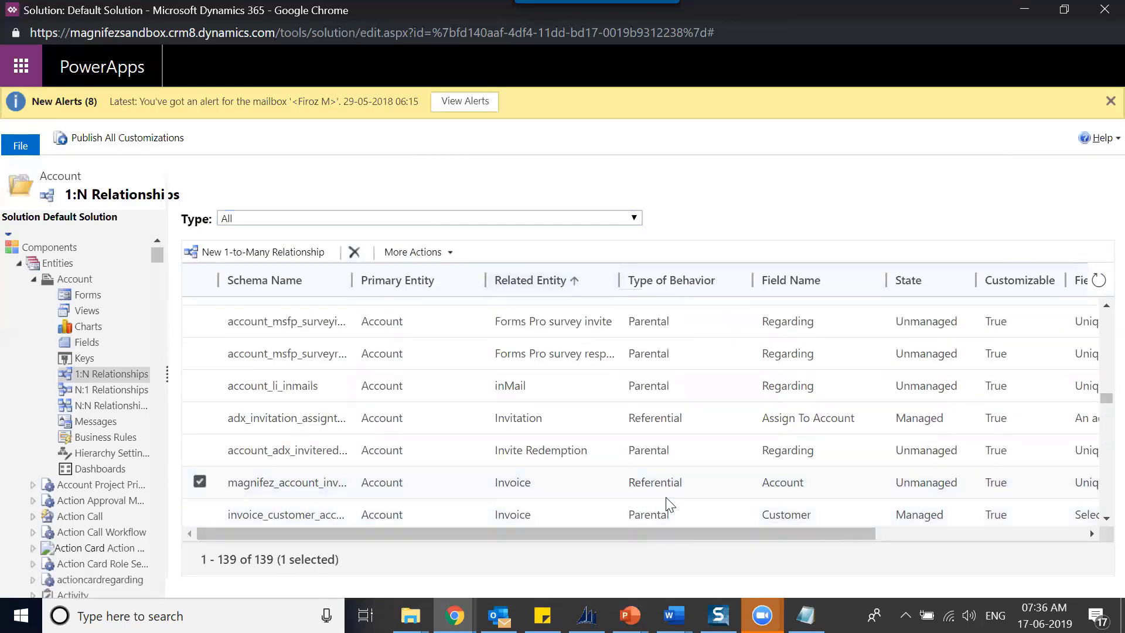
pyautogui.click(683, 509)
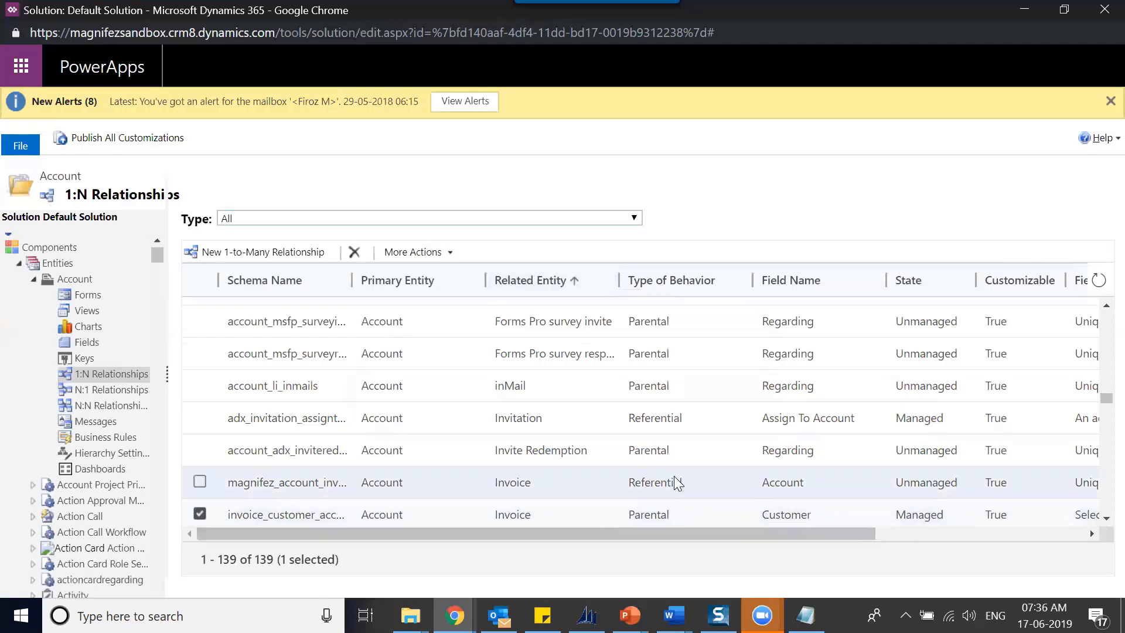
pyautogui.click(676, 483)
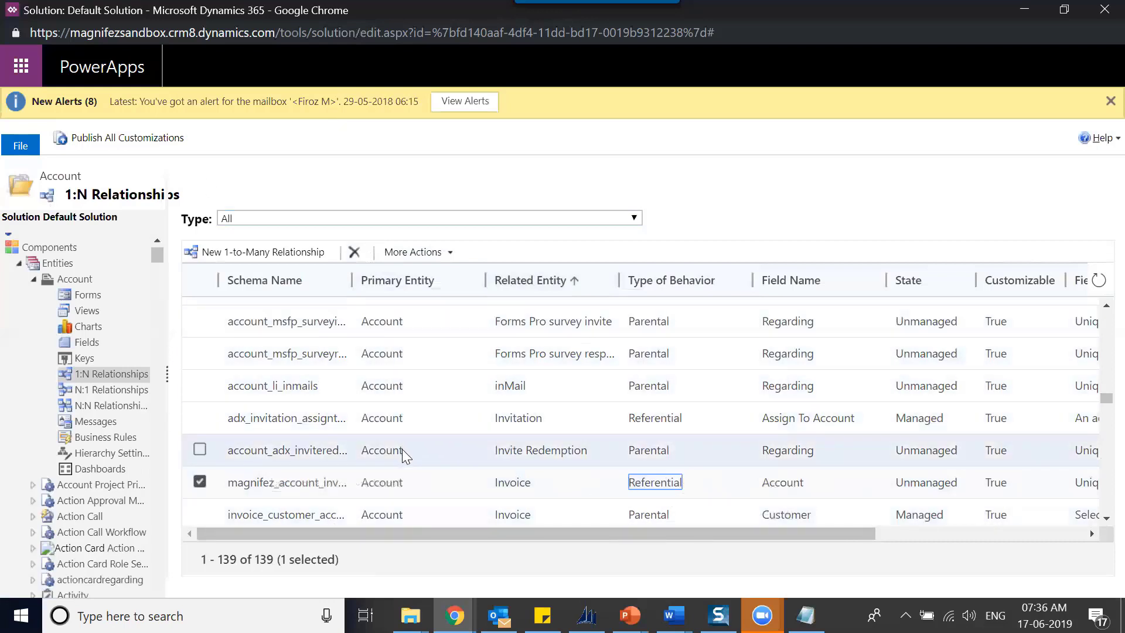
# Step: Look through Invoice's N:1 relationships and select the custom Referential one whose primary entity is Account
pyautogui.click(106, 392)
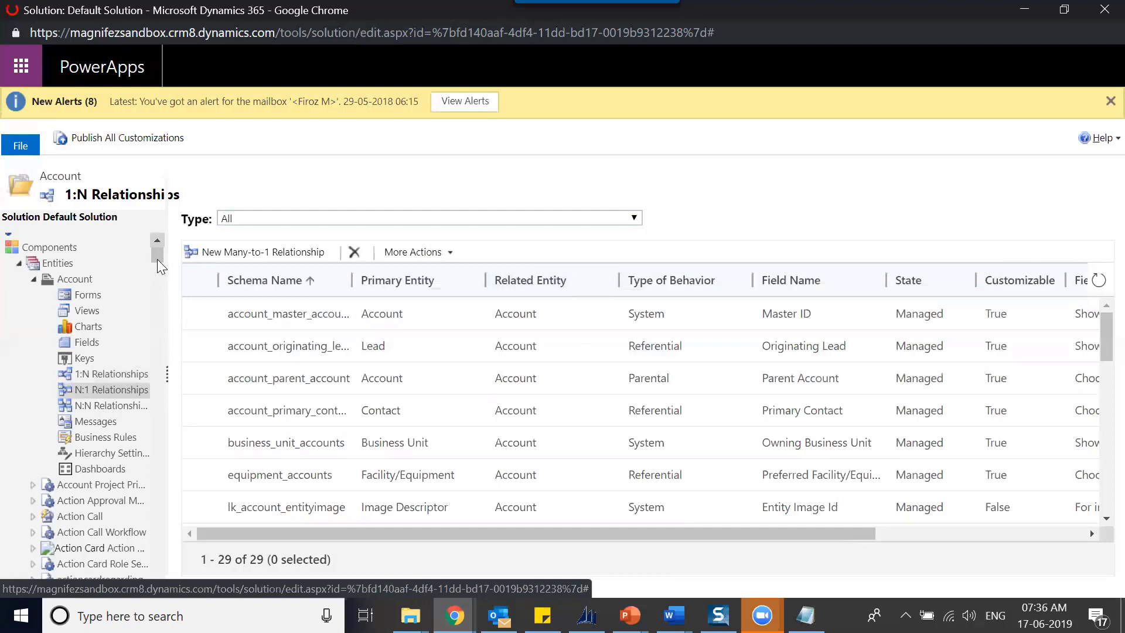
pyautogui.scroll(-10, 157, 259)
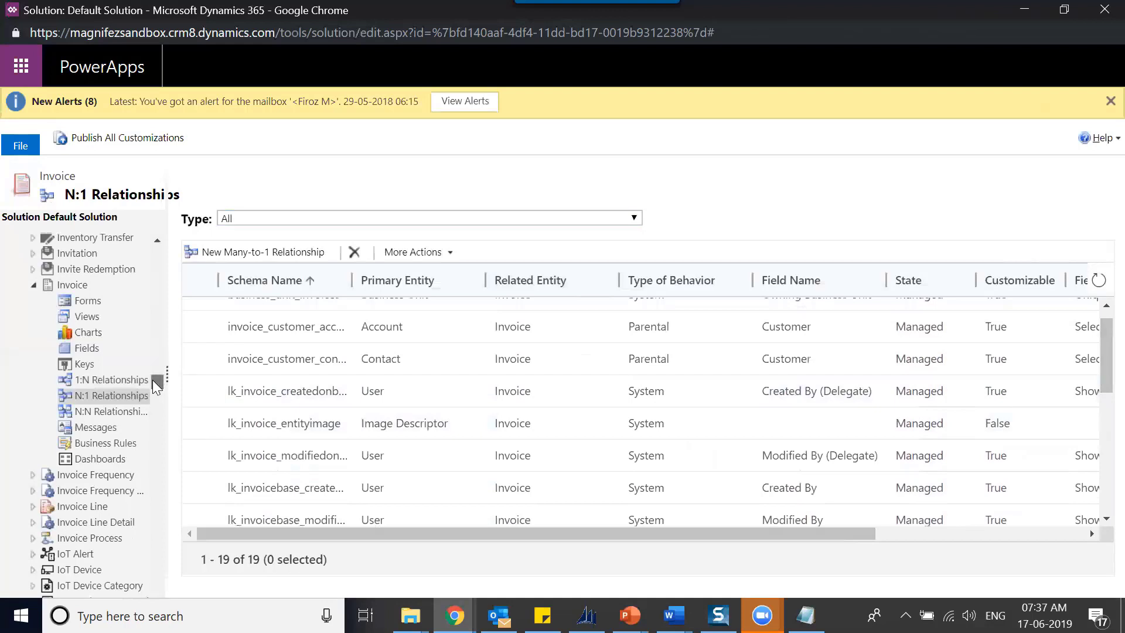
pyautogui.click(499, 332)
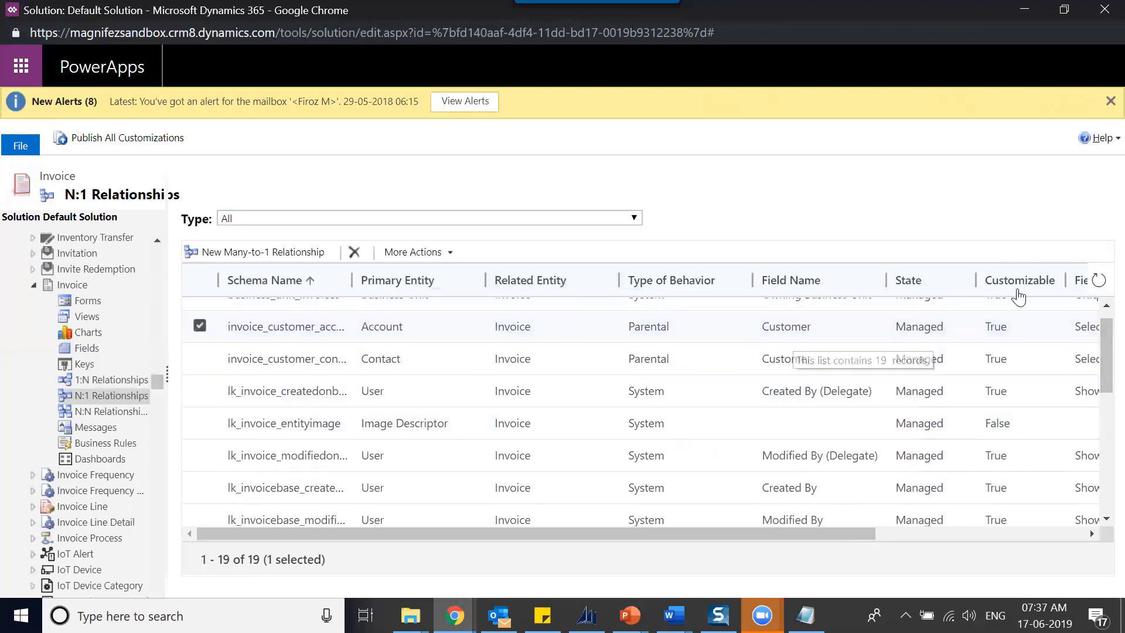
pyautogui.scroll(1, 1099, 306)
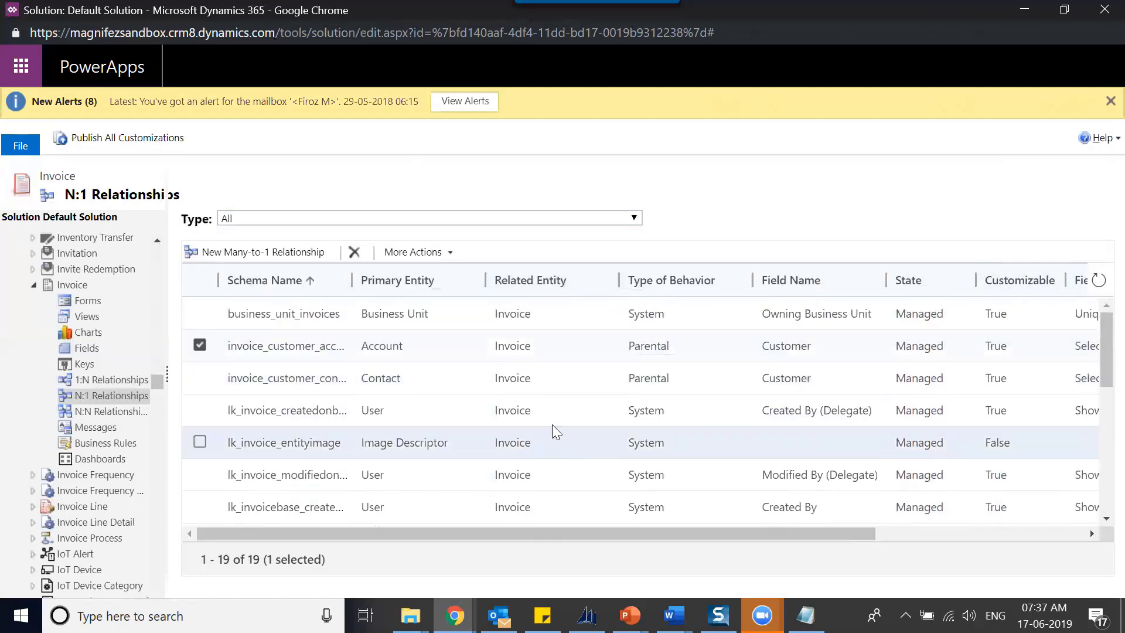
pyautogui.scroll(-6, 1102, 454)
pyautogui.moveTo(154, 384); pyautogui.dragTo(159, 258)
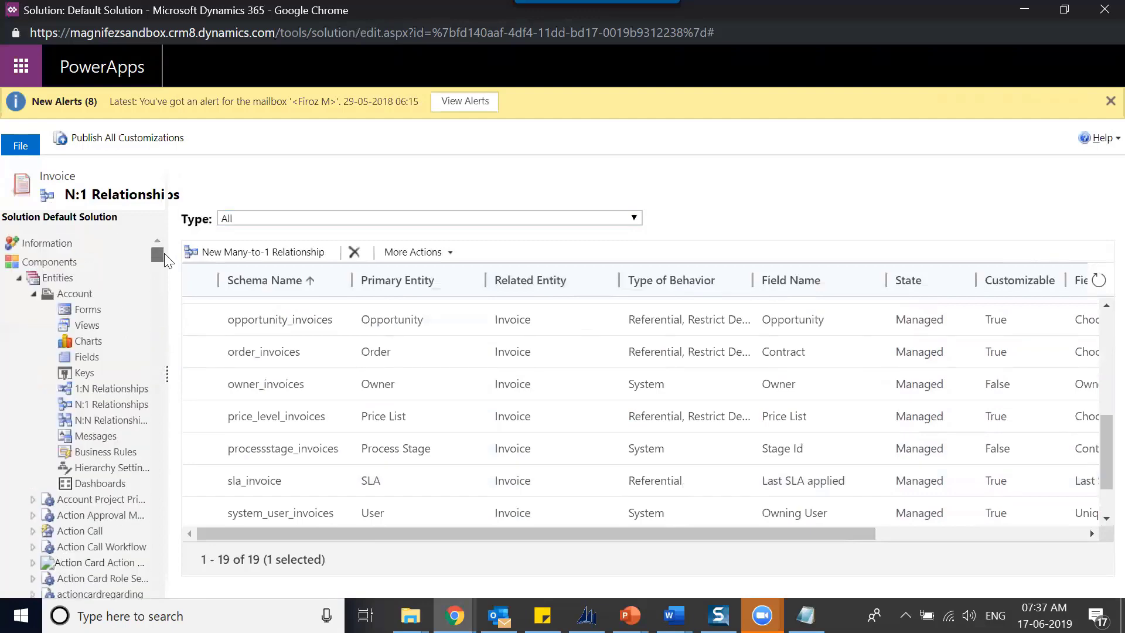
pyautogui.click(87, 394)
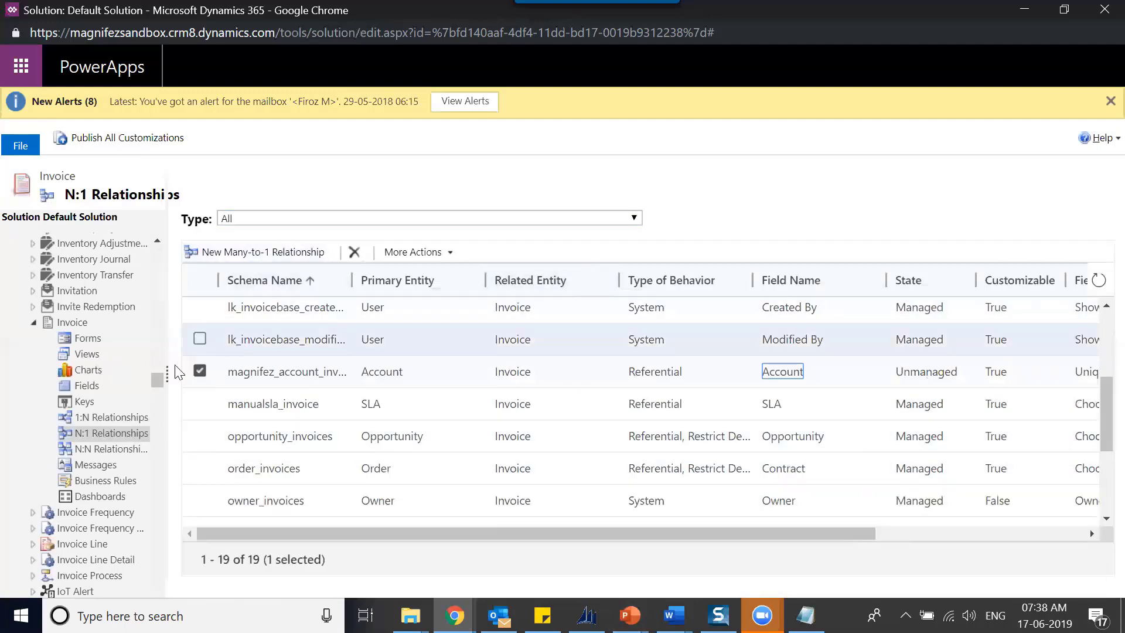
pyautogui.moveTo(154, 381); pyautogui.dragTo(157, 253)
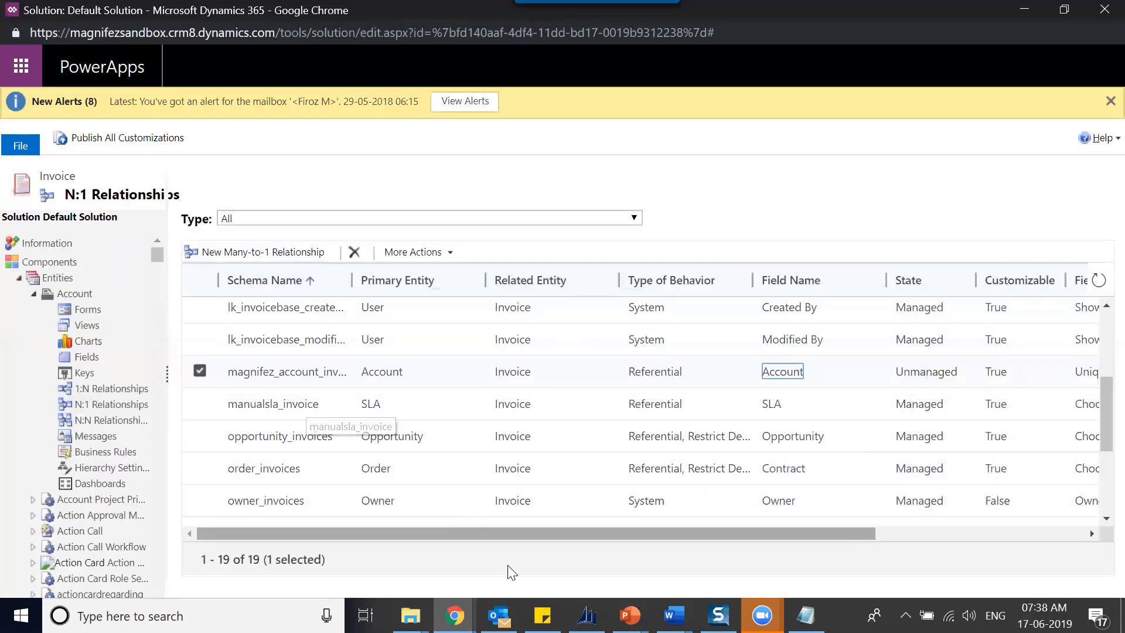
# Step: Close the Account to Note relationship window and open the custom Account to Invoice relationship from Invoice's N:1 list in a maximized window
pyautogui.moveTo(455, 615)
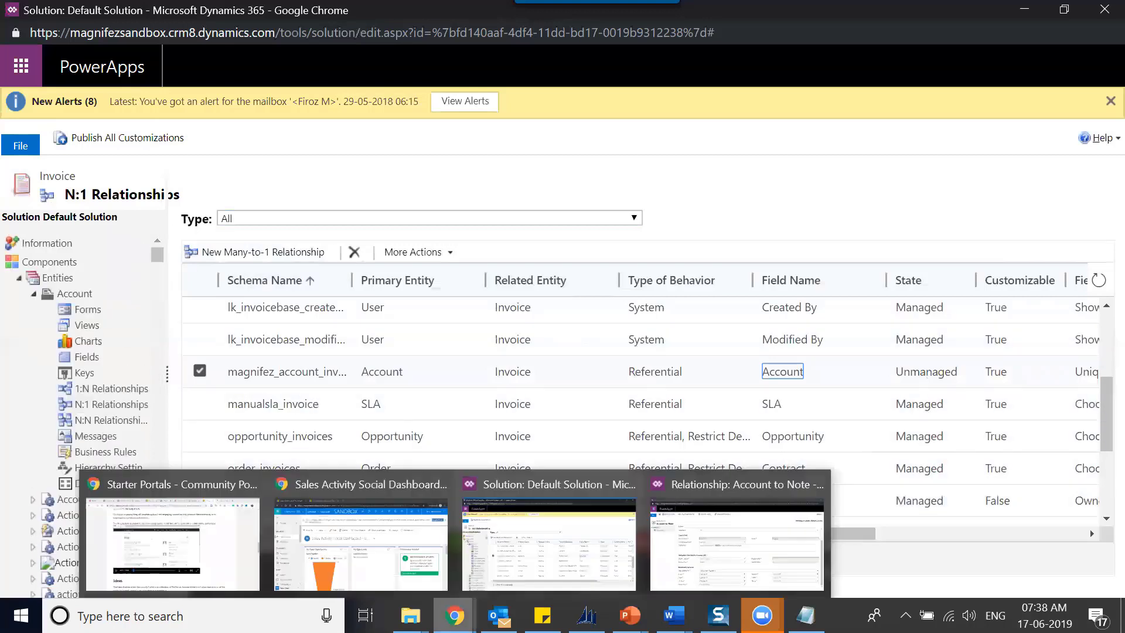
pyautogui.click(703, 566)
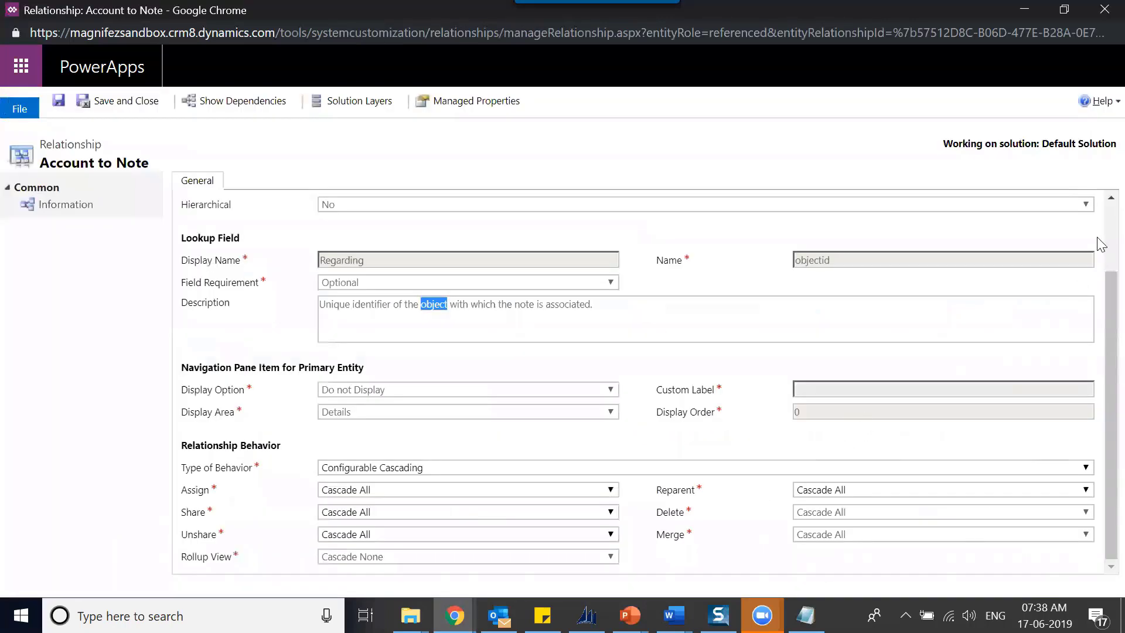
pyautogui.scroll(2, 1097, 237)
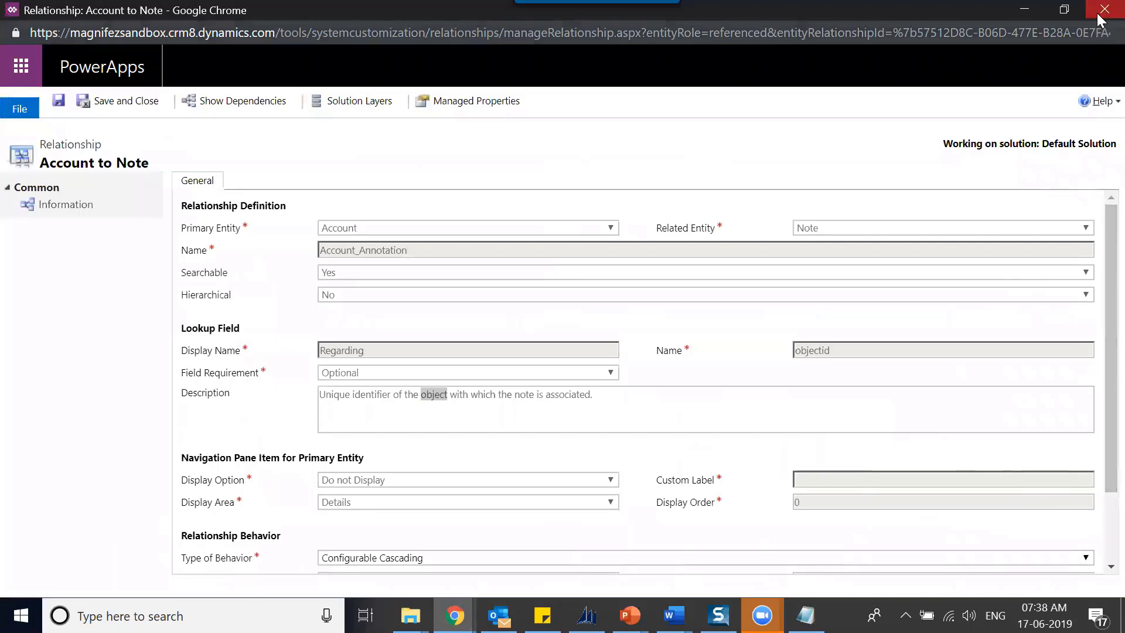
pyautogui.click(1103, 10)
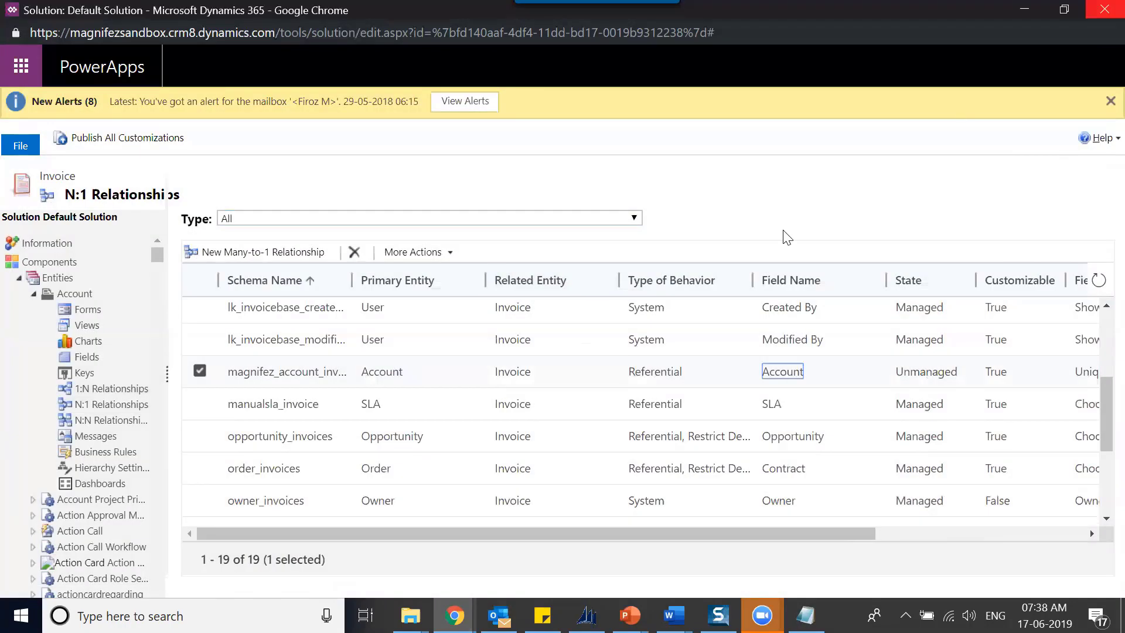
pyautogui.doubleClick(651, 370)
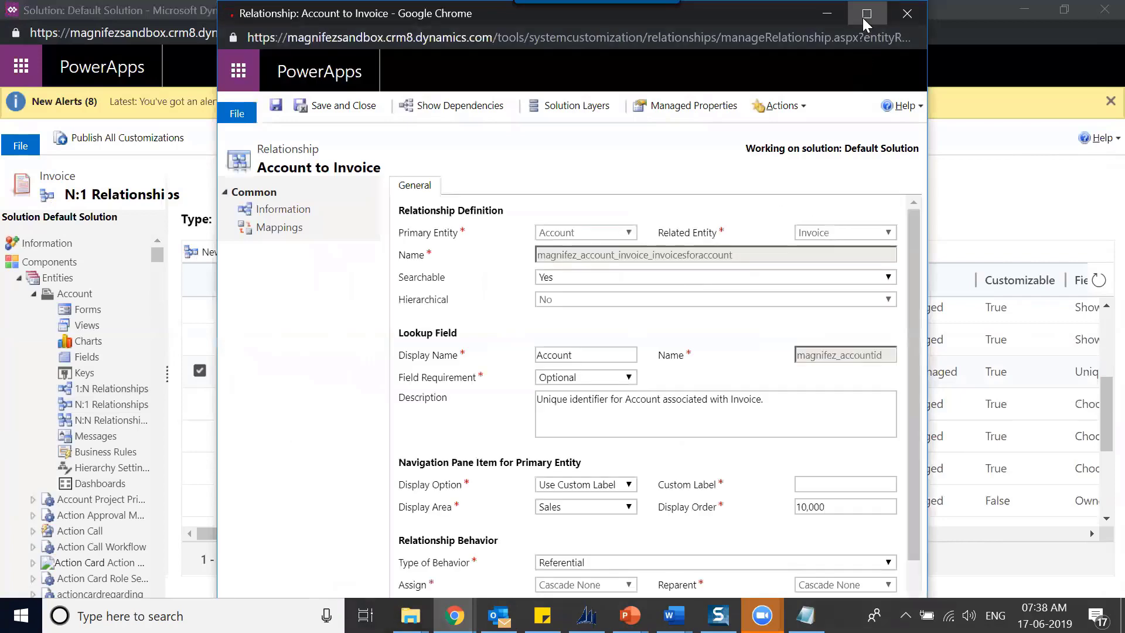
pyautogui.click(866, 14)
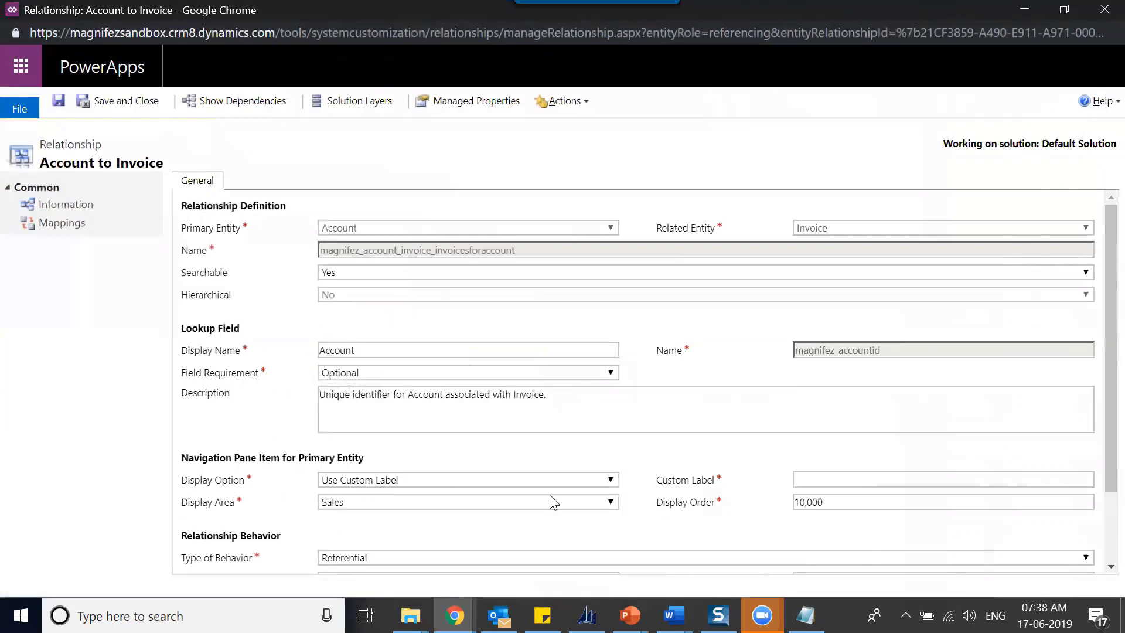
# Step: Switch to the Sales Dept app, open the ABB Enterprise Software account, and look for Invoices among its related record types
pyautogui.hotkey('alt', 'Tab')
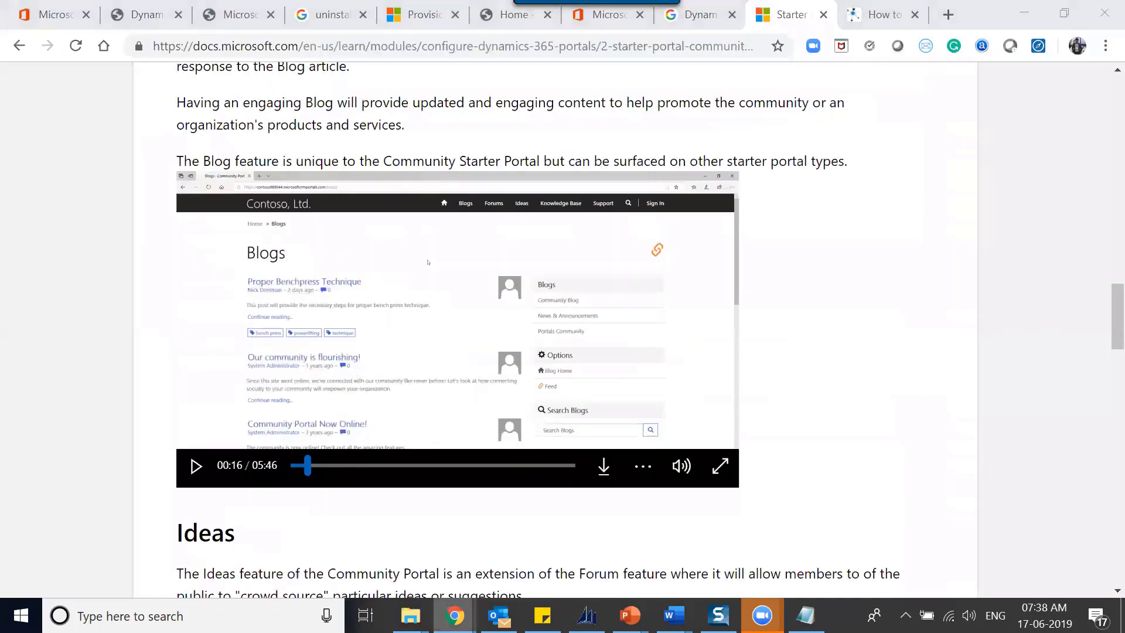
pyautogui.hotkey('alt', 'Tab')
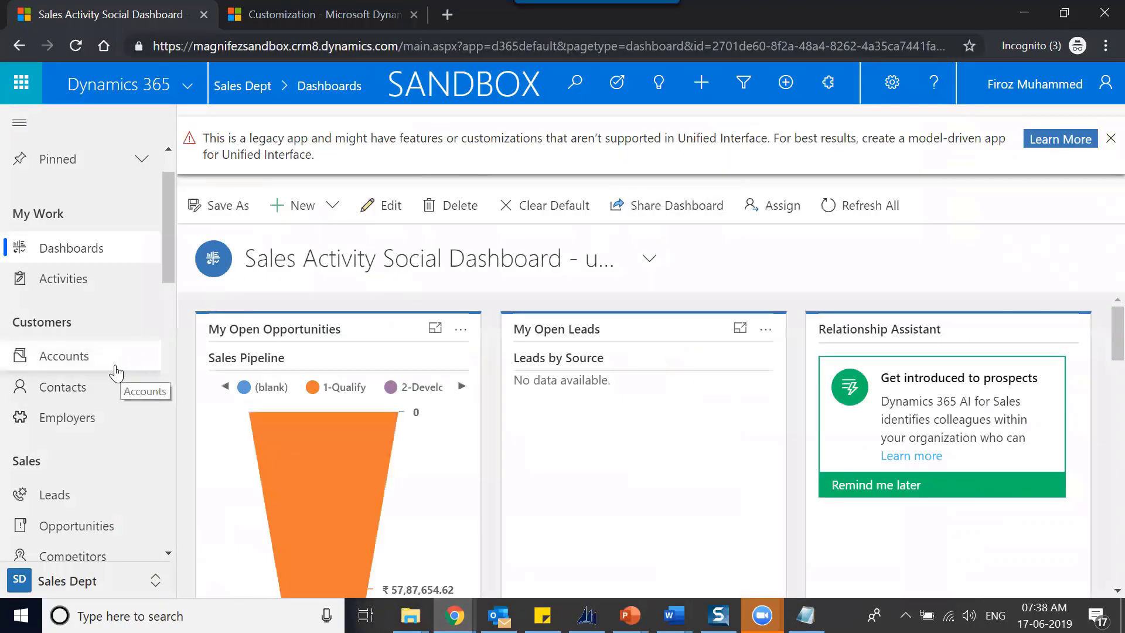
pyautogui.click(115, 368)
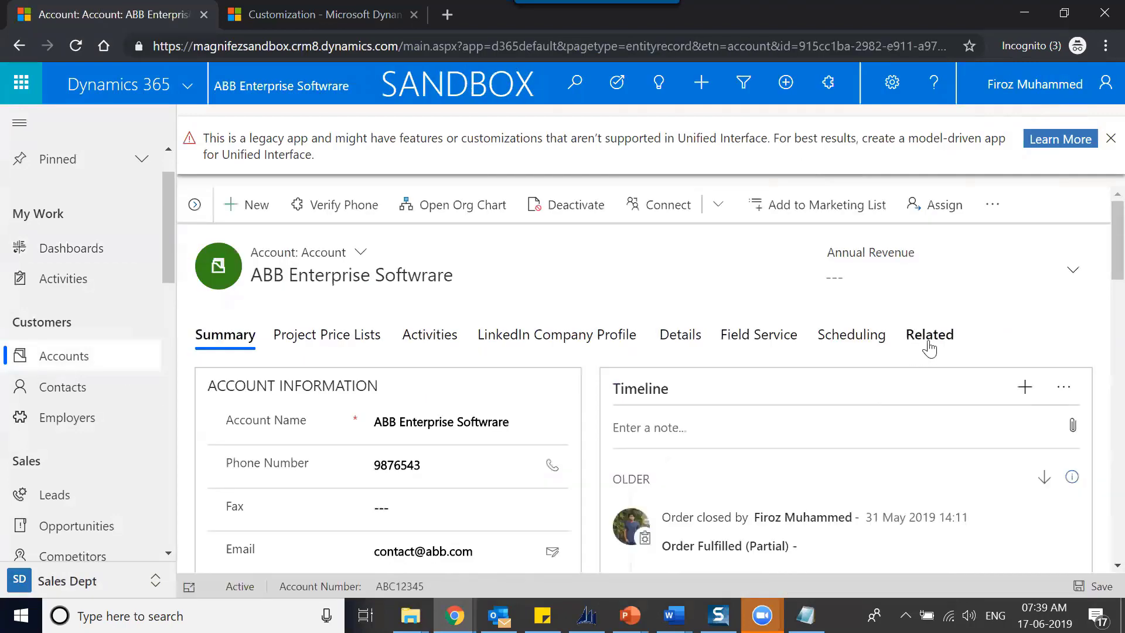
pyautogui.click(935, 339)
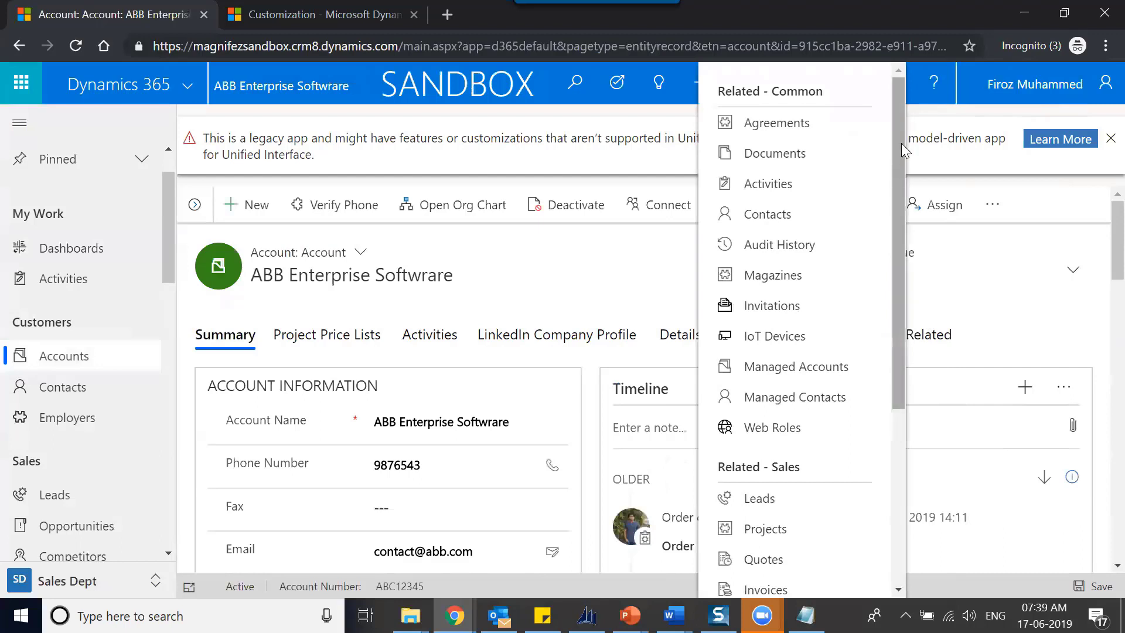
pyautogui.moveTo(901, 142); pyautogui.dragTo(866, 344)
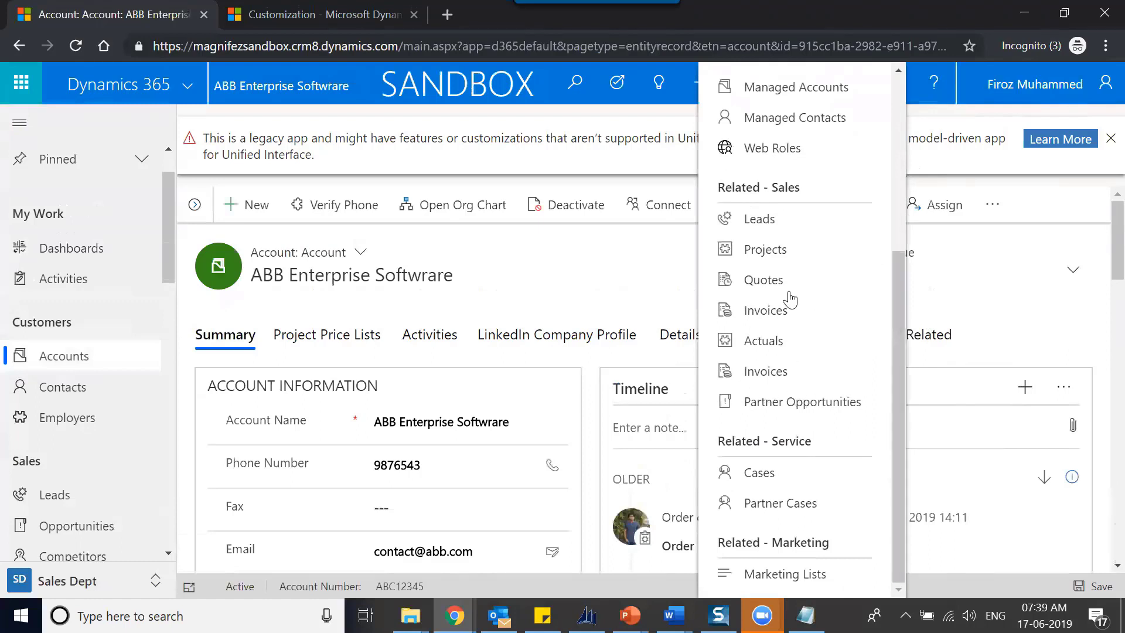
pyautogui.moveTo(899, 300); pyautogui.dragTo(888, 363)
# Step: Return to the Default Solution window and publish all customizations
pyautogui.click(454, 615)
pyautogui.click(528, 528)
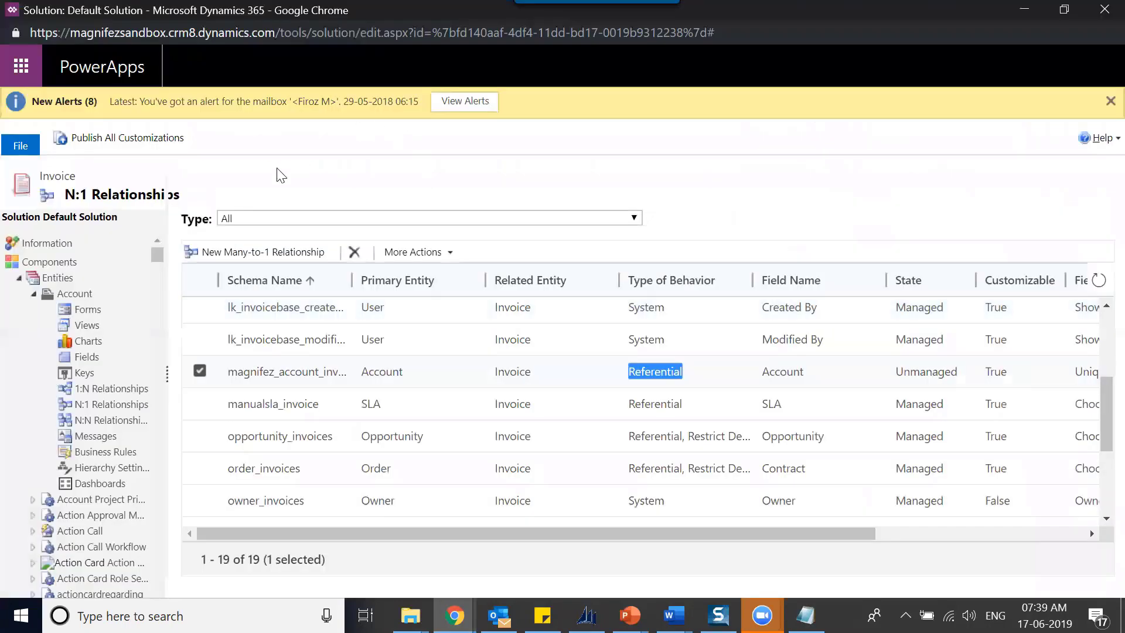
pyautogui.click(170, 139)
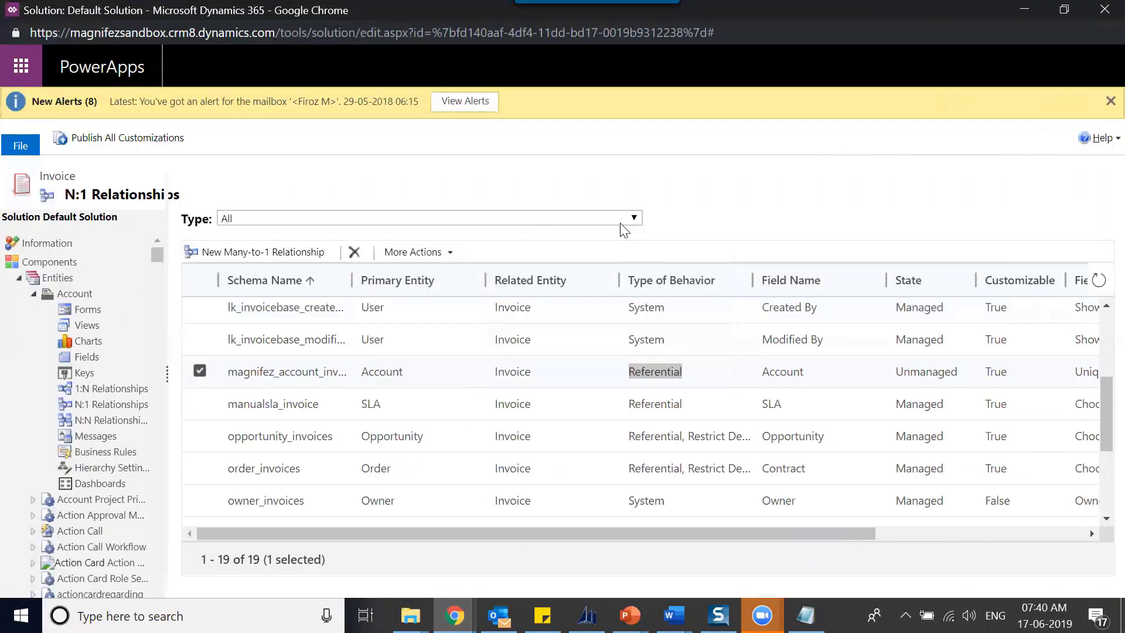
# Step: Recheck the Invoices entries related to the ABB Enterprise Software account, and open System Settings in the Administration area
pyautogui.hotkey('alt', 'Tab')
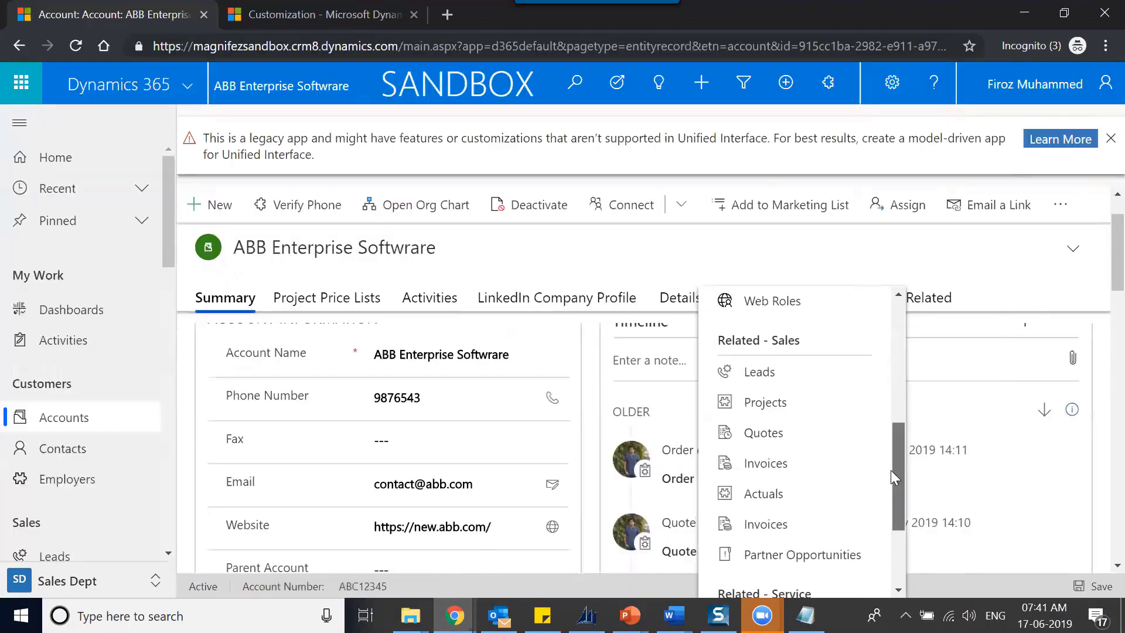
pyautogui.click(766, 464)
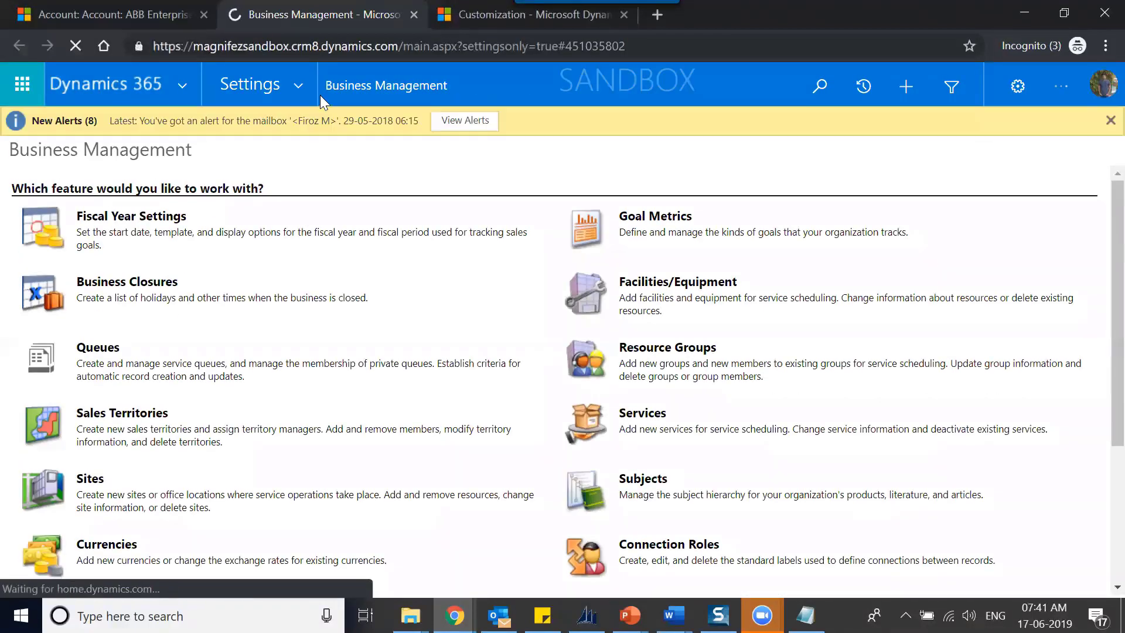
pyautogui.click(294, 91)
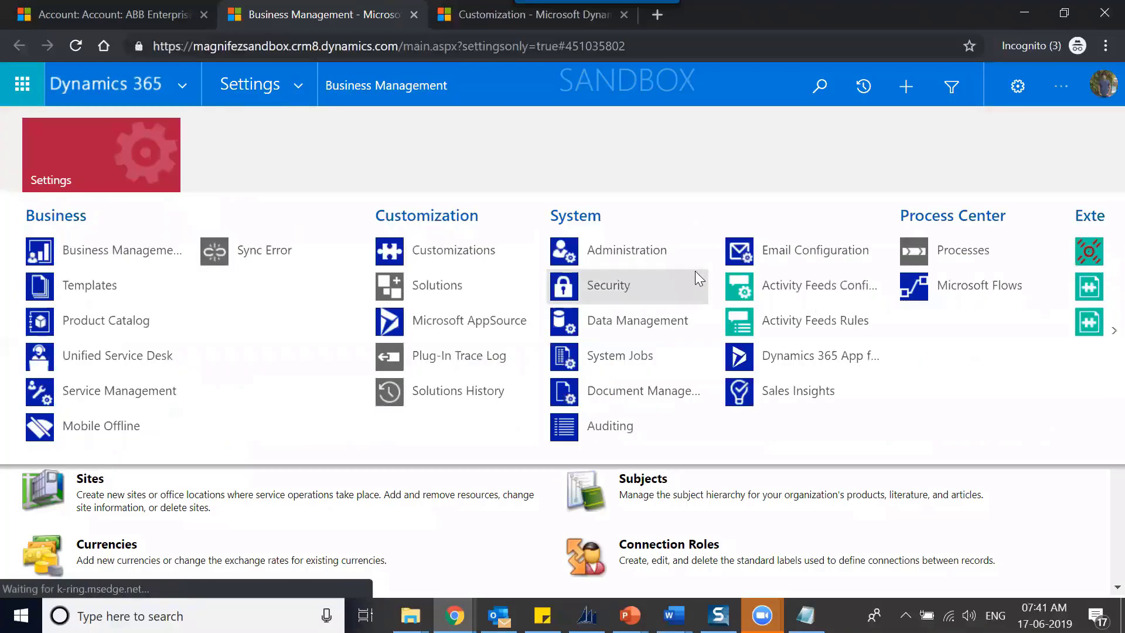
pyautogui.click(685, 256)
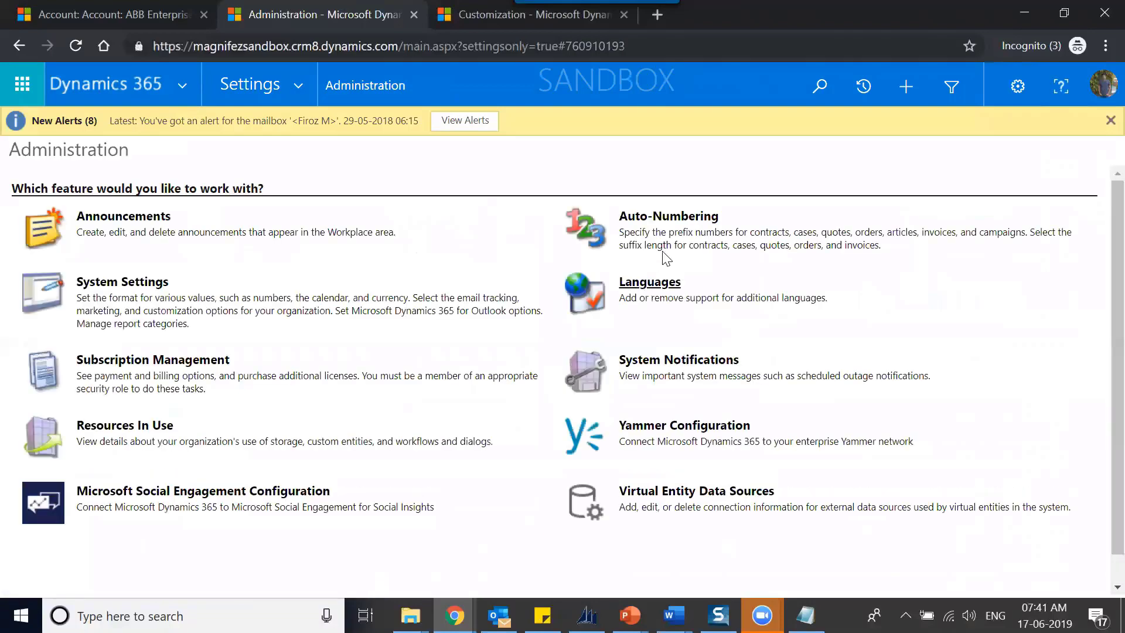
pyautogui.click(143, 293)
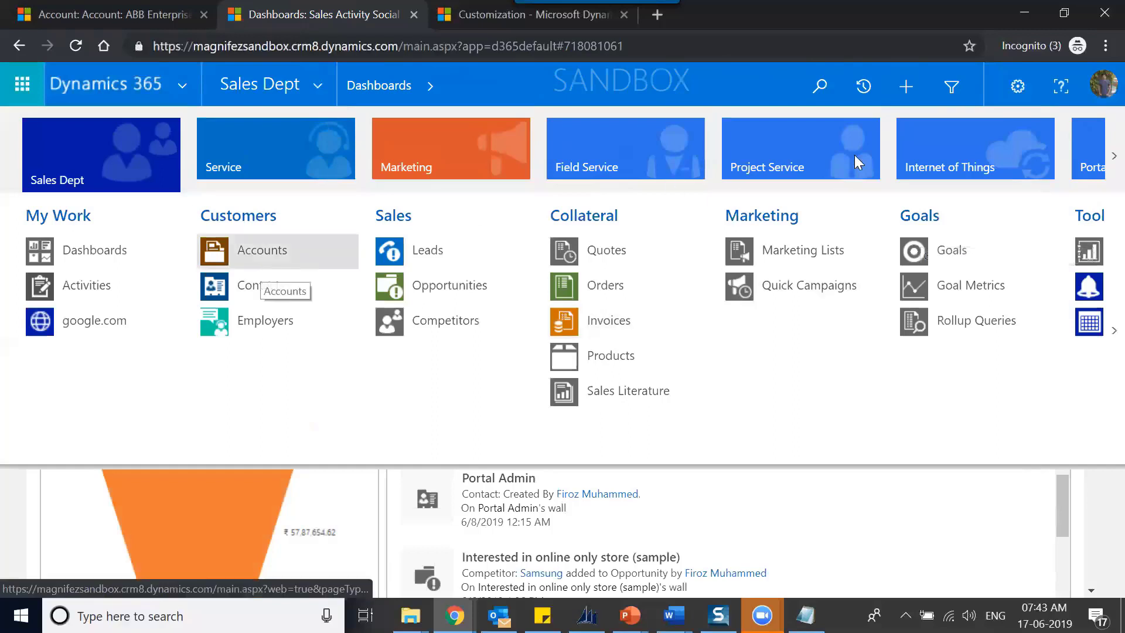
# Step: Open the ABB Enterprise Software account from the recent records in the classic interface and look through its related record types
pyautogui.click(864, 86)
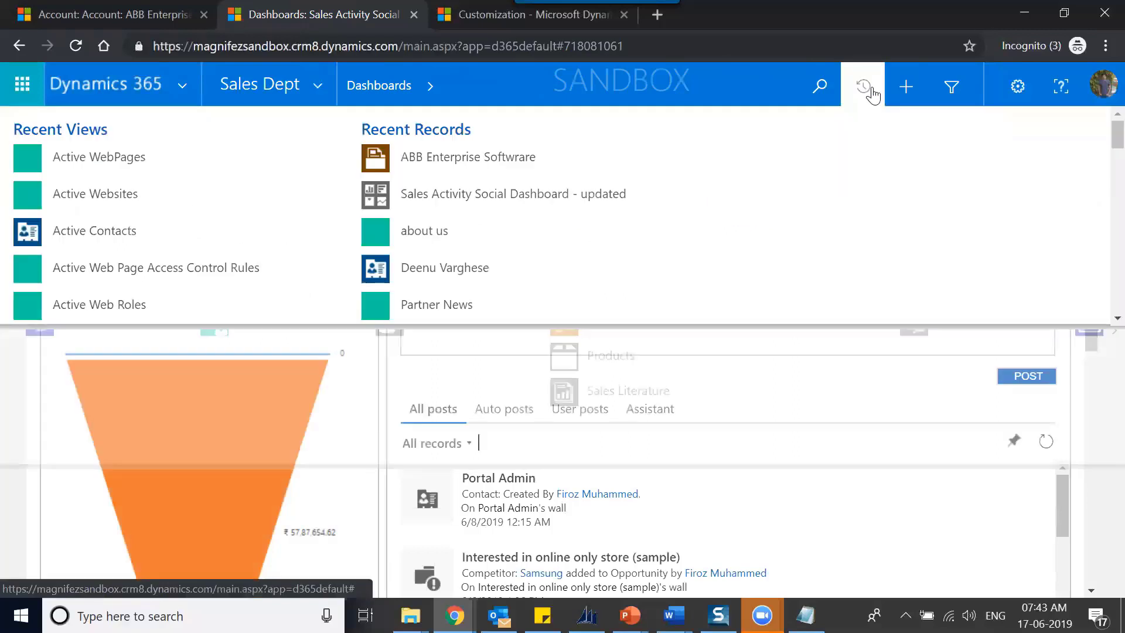
pyautogui.click(514, 170)
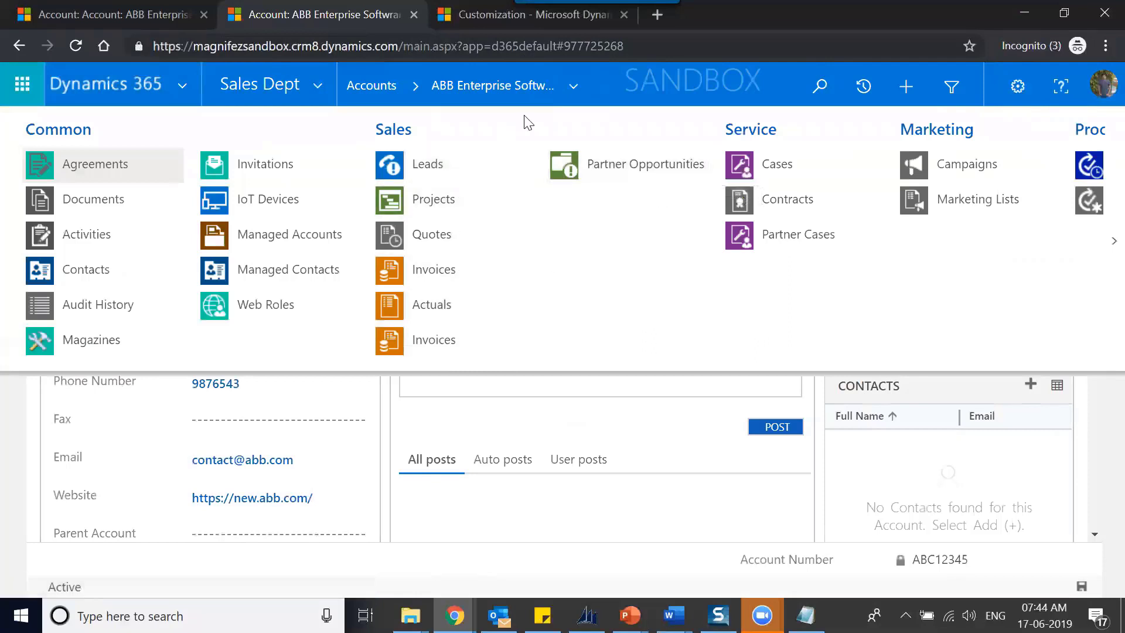
pyautogui.click(1110, 242)
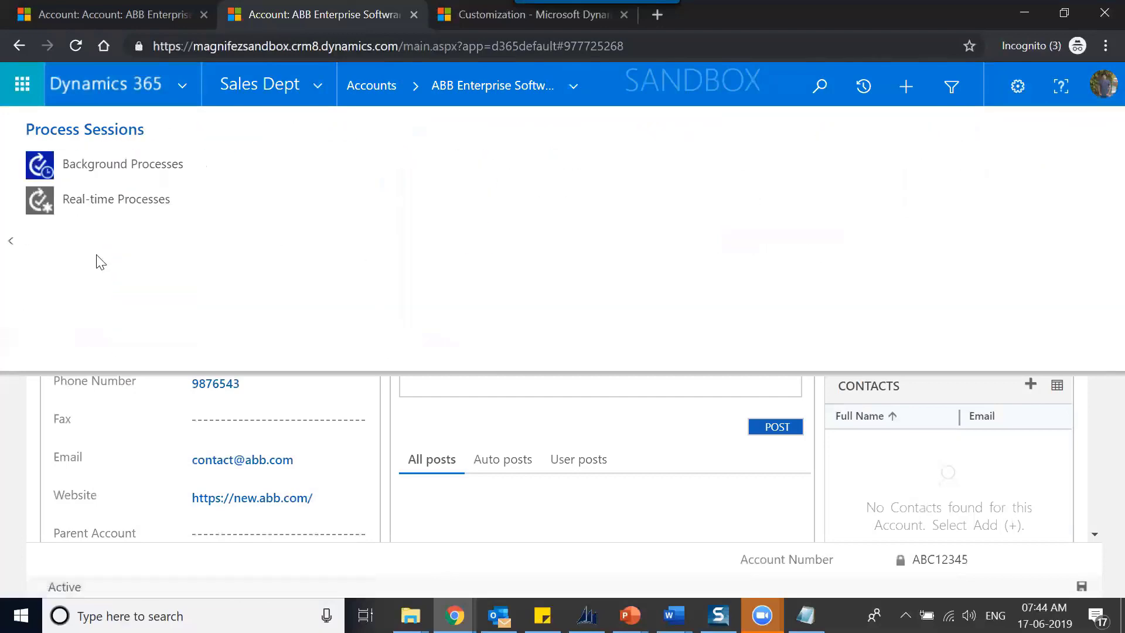
pyautogui.click(10, 241)
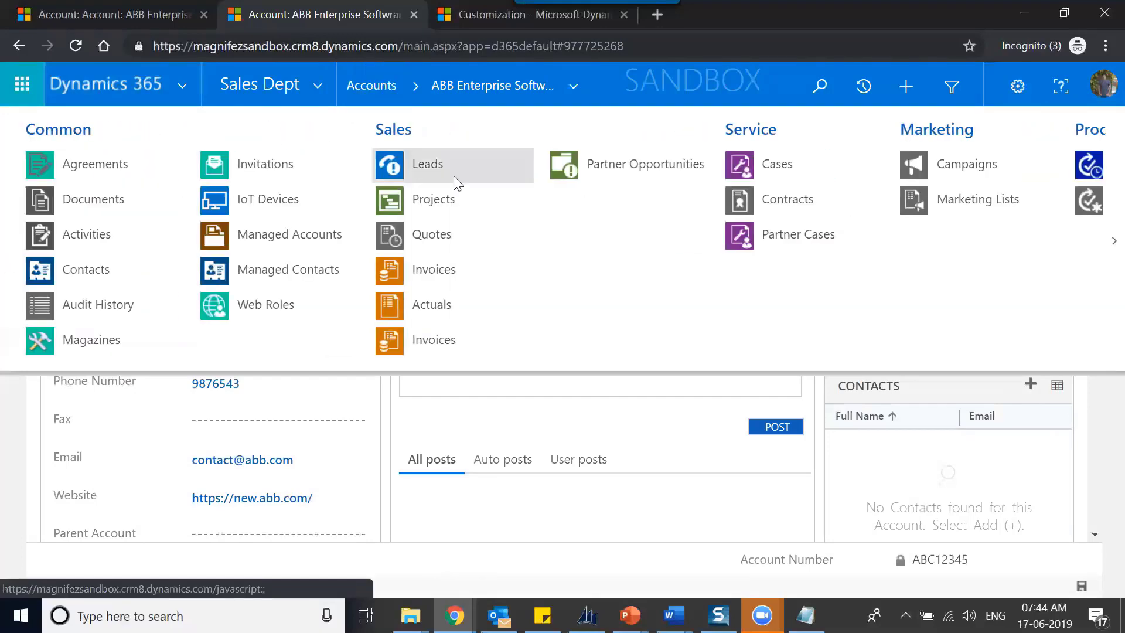
# Step: Return to the Account to Invoice relationship window and review the navigation pane's display option choices
pyautogui.hotkey('alt', 'Tab')
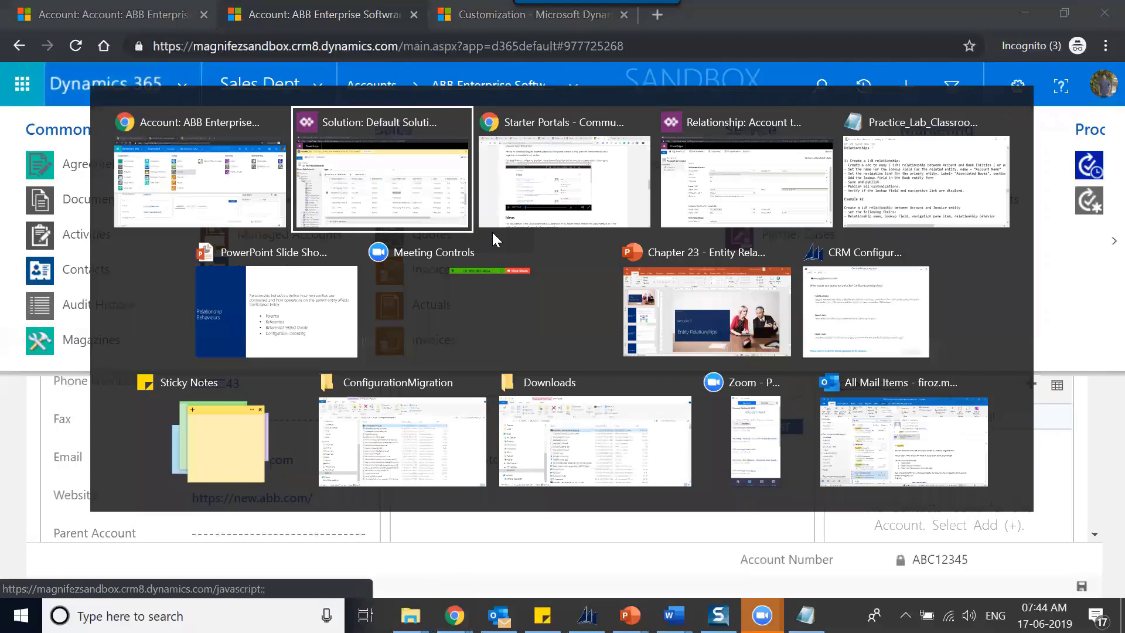
pyautogui.hotkey('alt', 'Tab')
pyautogui.hotkey('alt', 'Tab')
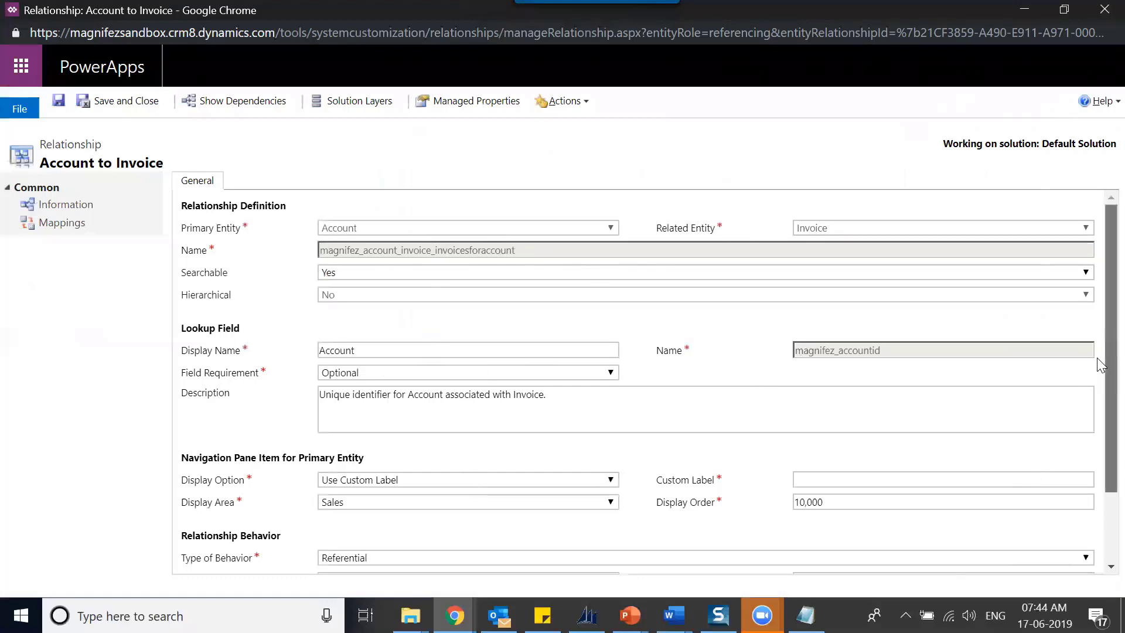
pyautogui.moveTo(1098, 359); pyautogui.dragTo(1101, 404)
pyautogui.scroll(-1, 1099, 411)
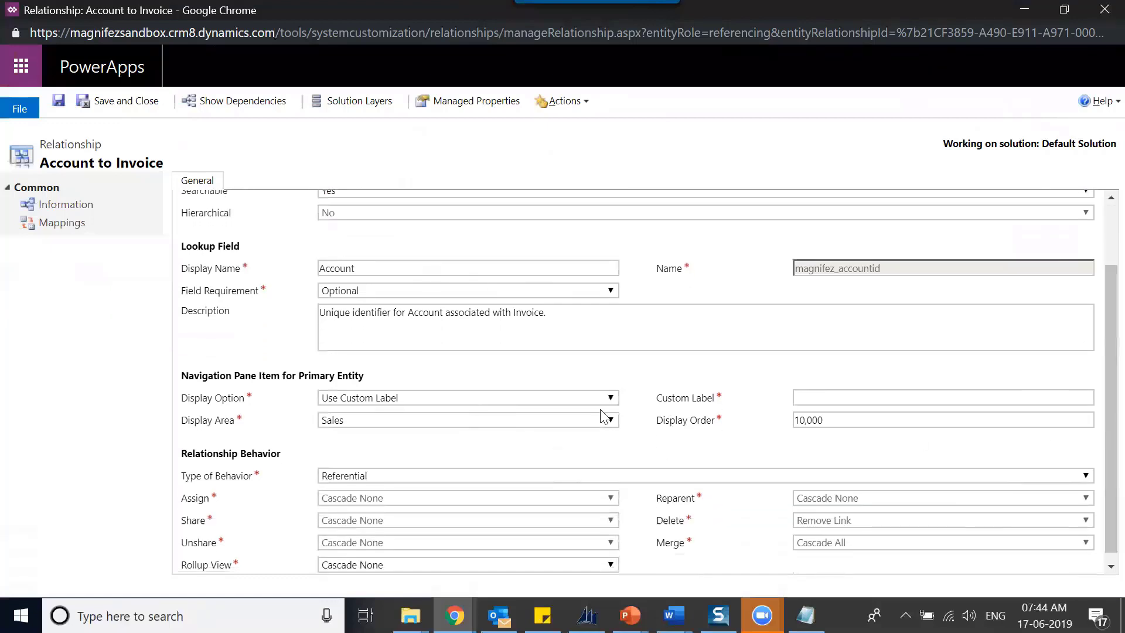
pyautogui.click(605, 404)
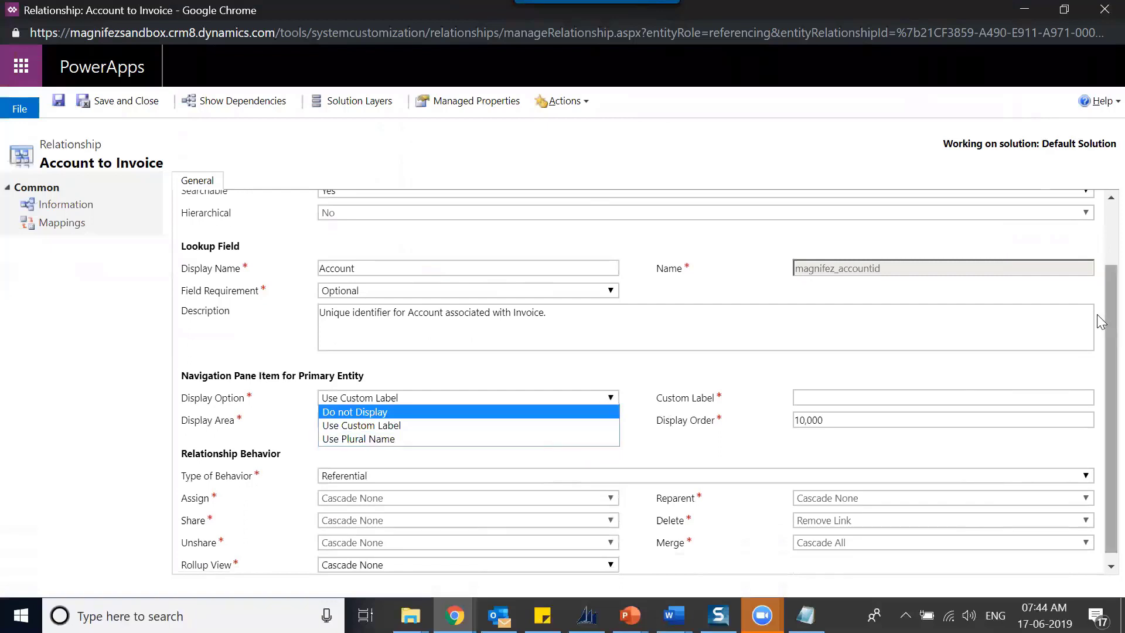
pyautogui.scroll(2, 1097, 319)
pyautogui.scroll(-2, 1097, 245)
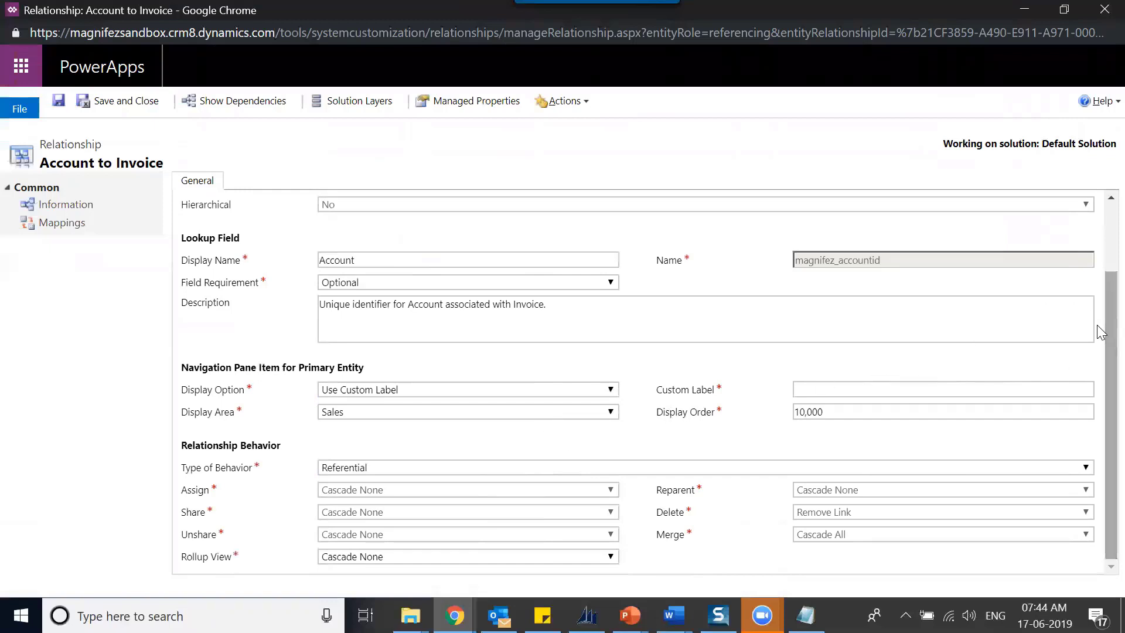
# Step: Set the navigation pane item to Use Custom Label with the label "Invoices for Account" and save the relationship
pyautogui.click(819, 391)
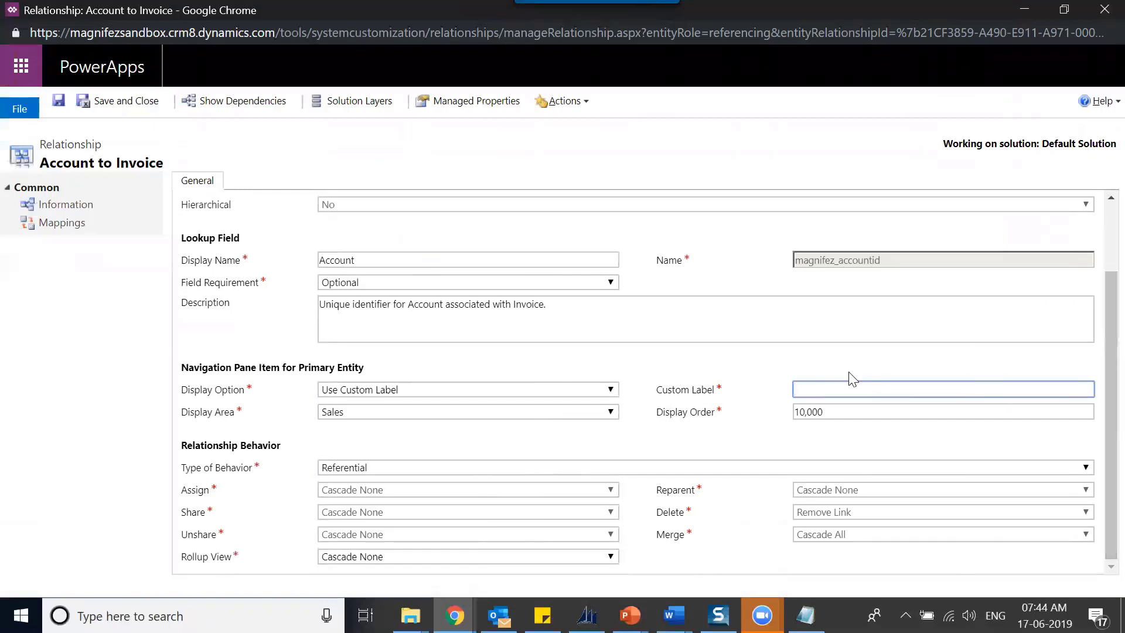
pyautogui.click(484, 394)
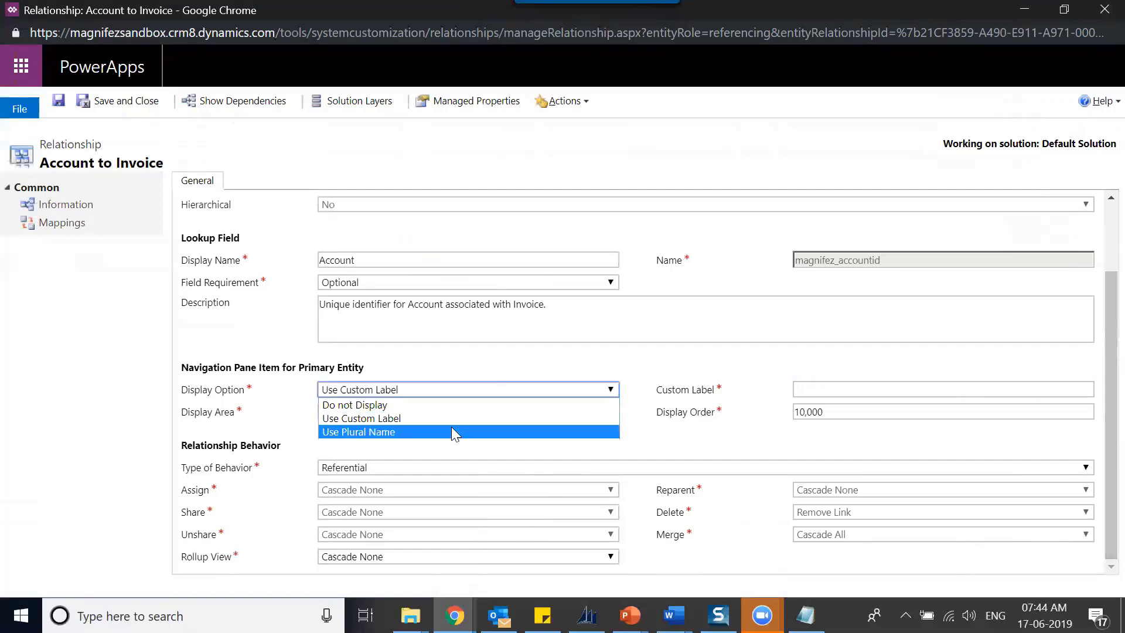
pyautogui.click(452, 428)
pyautogui.click(463, 392)
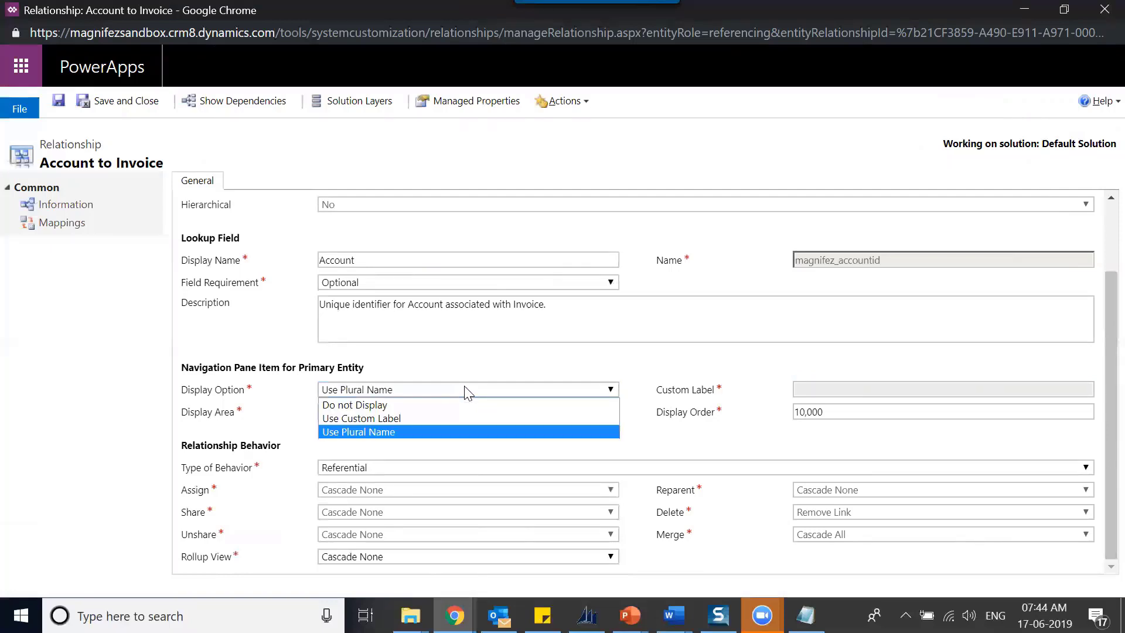
pyautogui.click(449, 419)
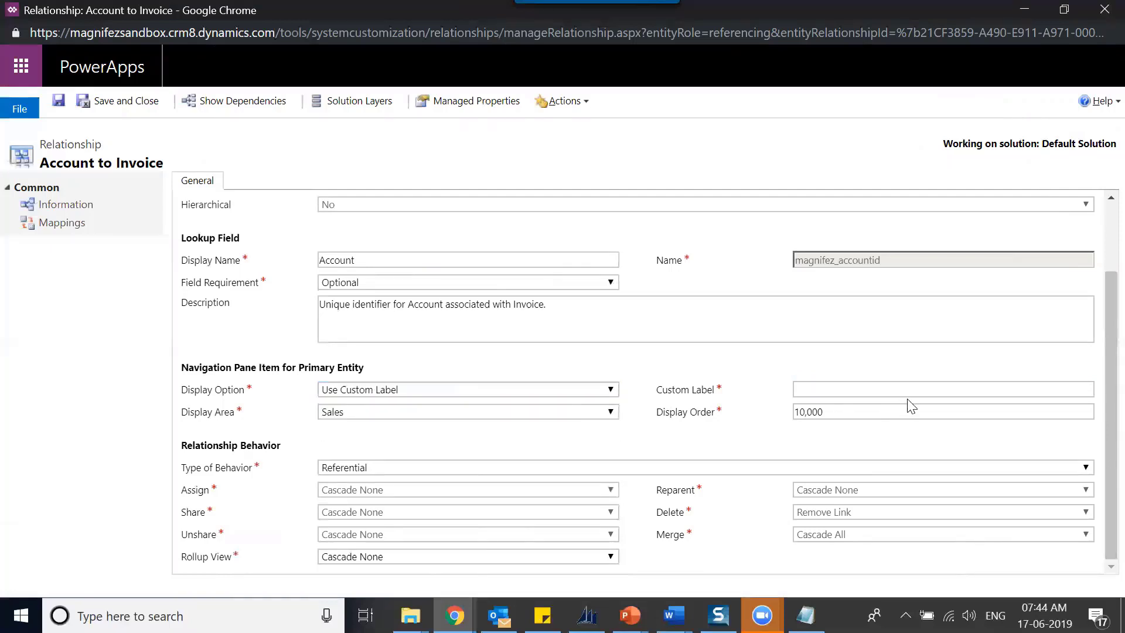
pyautogui.click(916, 394)
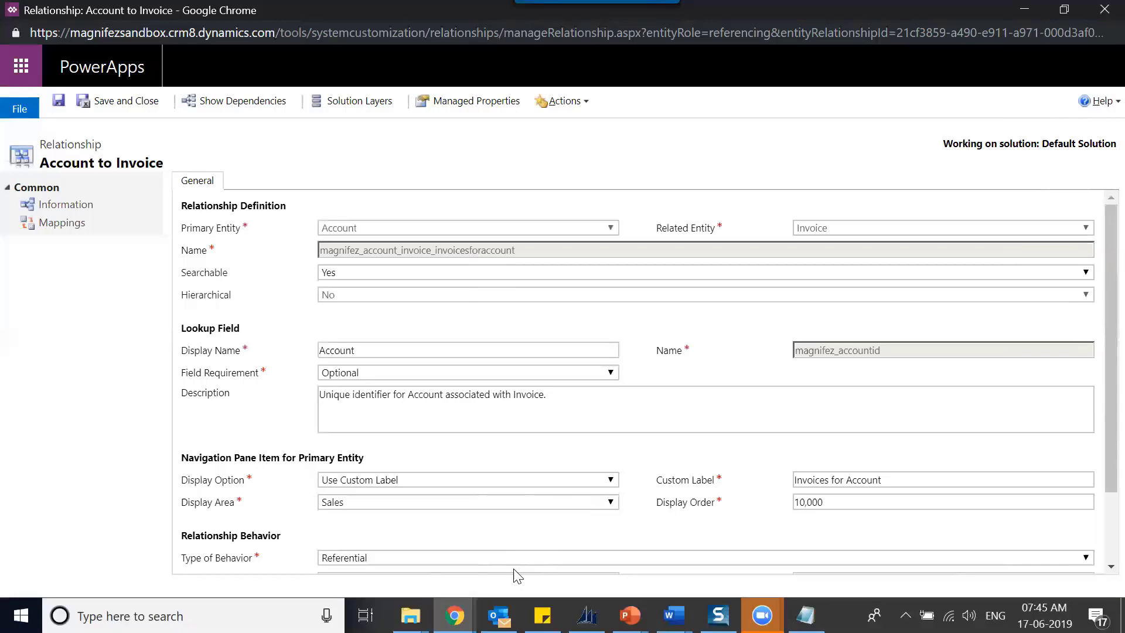
# Step: Reload the ABB Enterprise Software account and open its Invoices for Account related records
pyautogui.hotkey('alt', 'Tab')
pyautogui.click(497, 50)
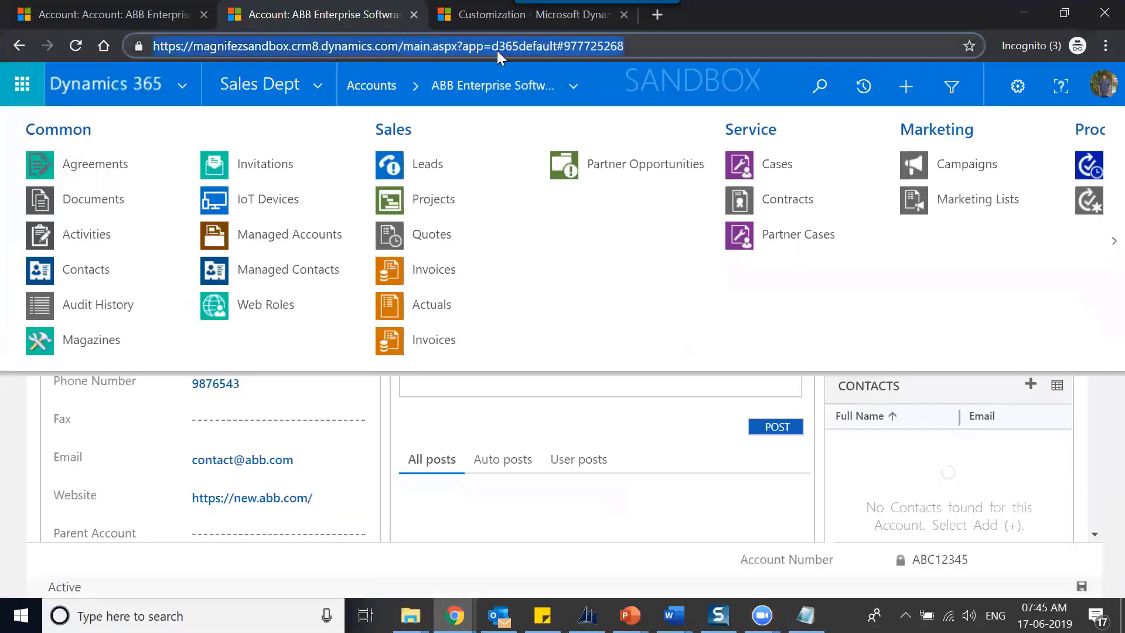
pyautogui.press('Return')
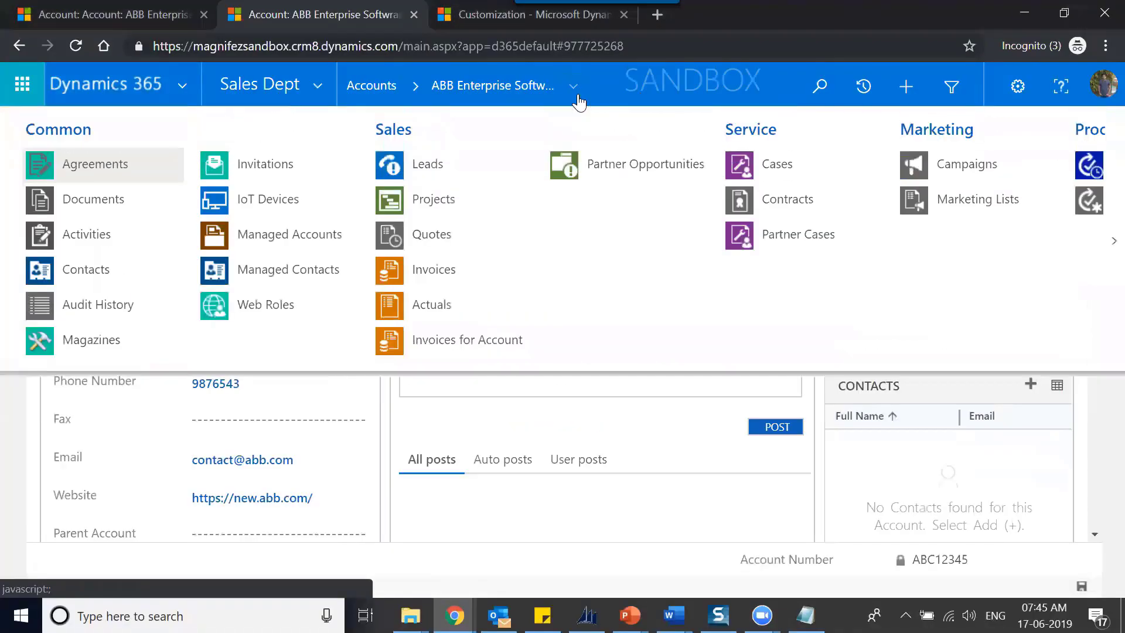
pyautogui.click(455, 335)
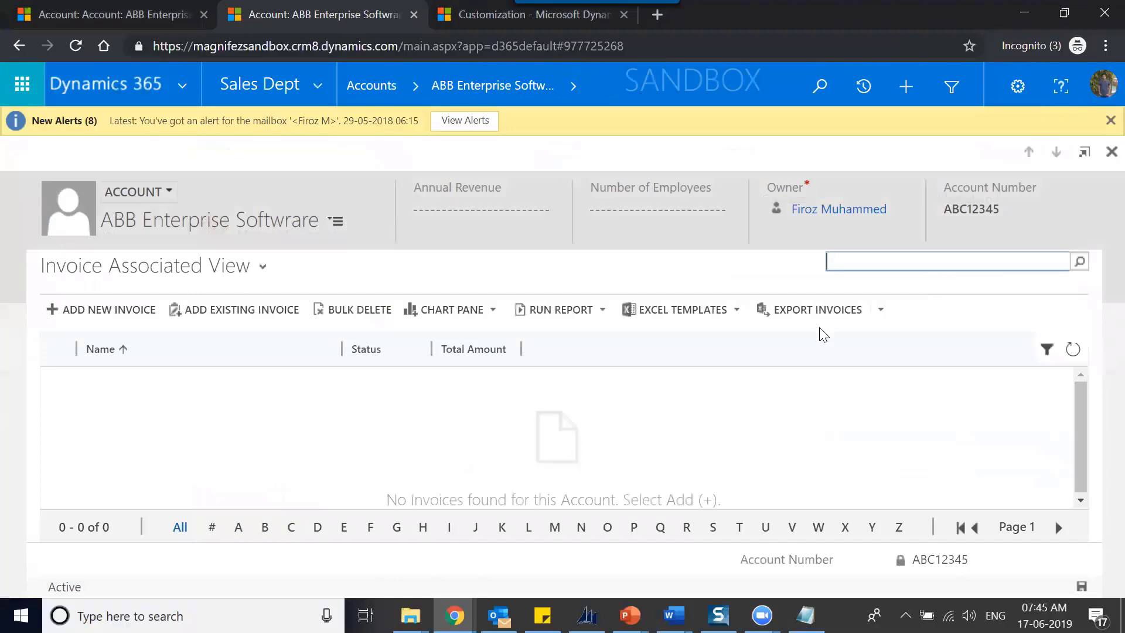
# Step: Add the existing invoices "Laptop deal" and "Guidelines for the warranty process" to the account's associated invoices
pyautogui.click(221, 320)
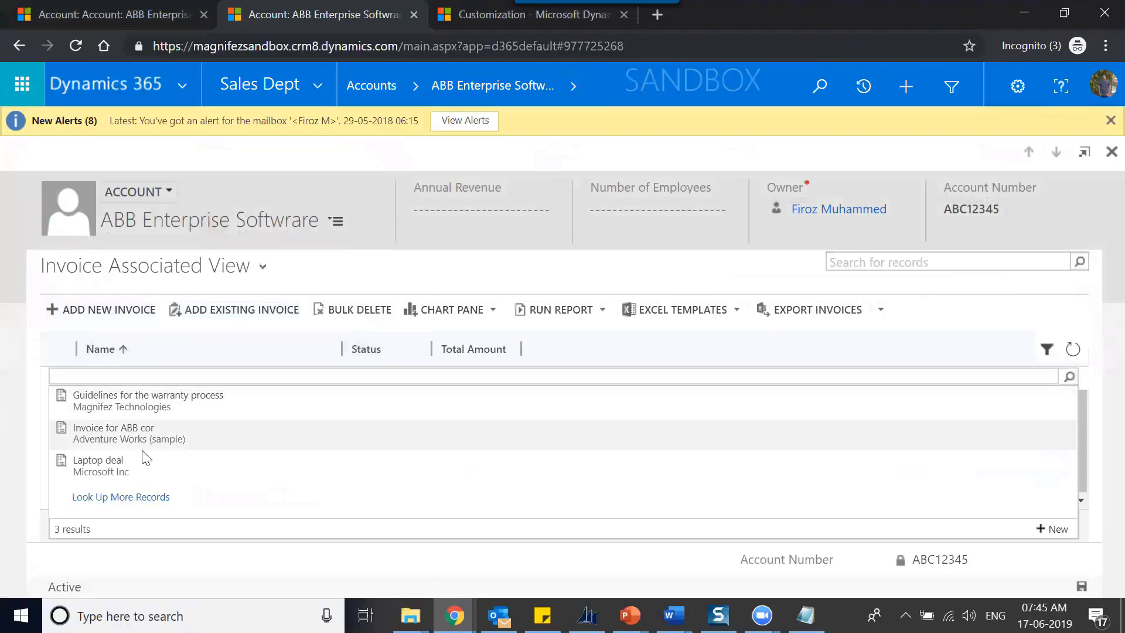
pyautogui.click(151, 461)
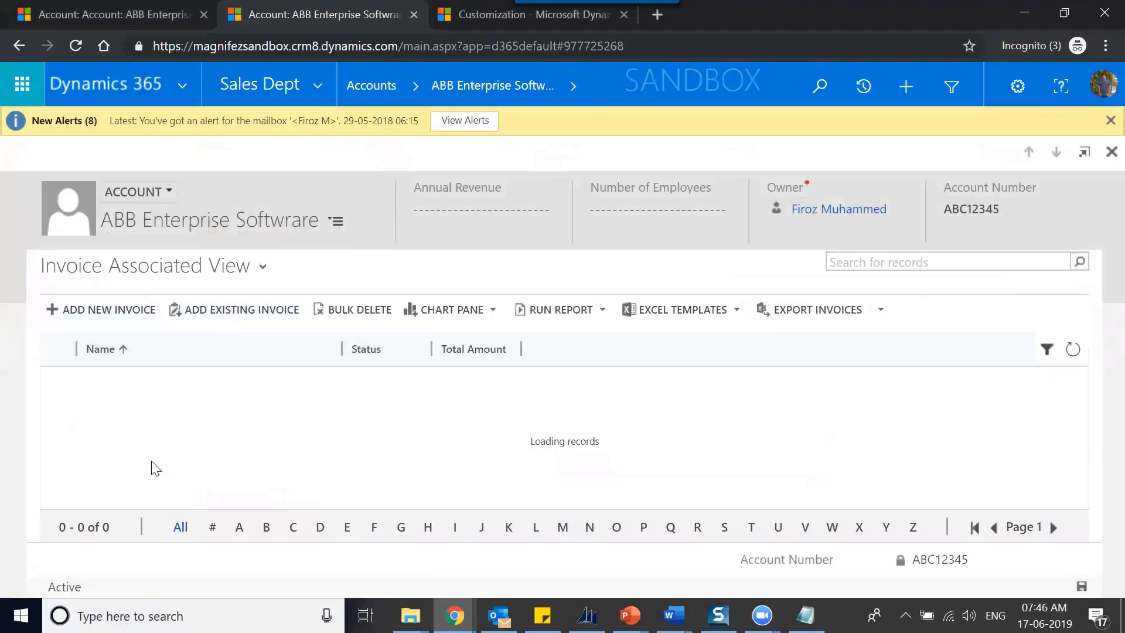
pyautogui.click(255, 312)
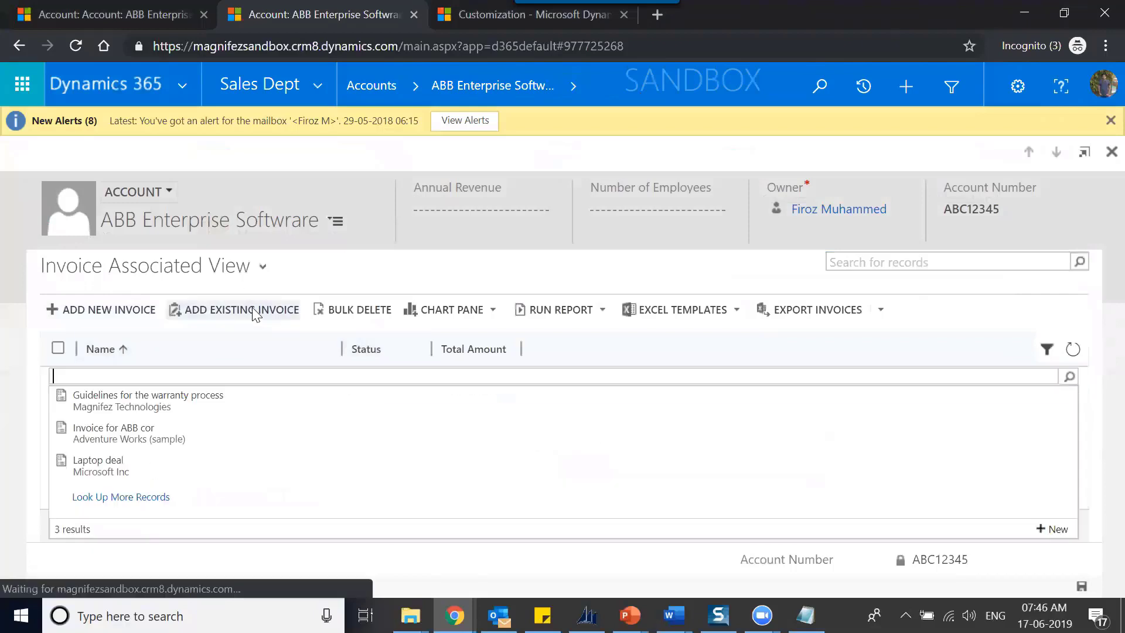
pyautogui.click(153, 473)
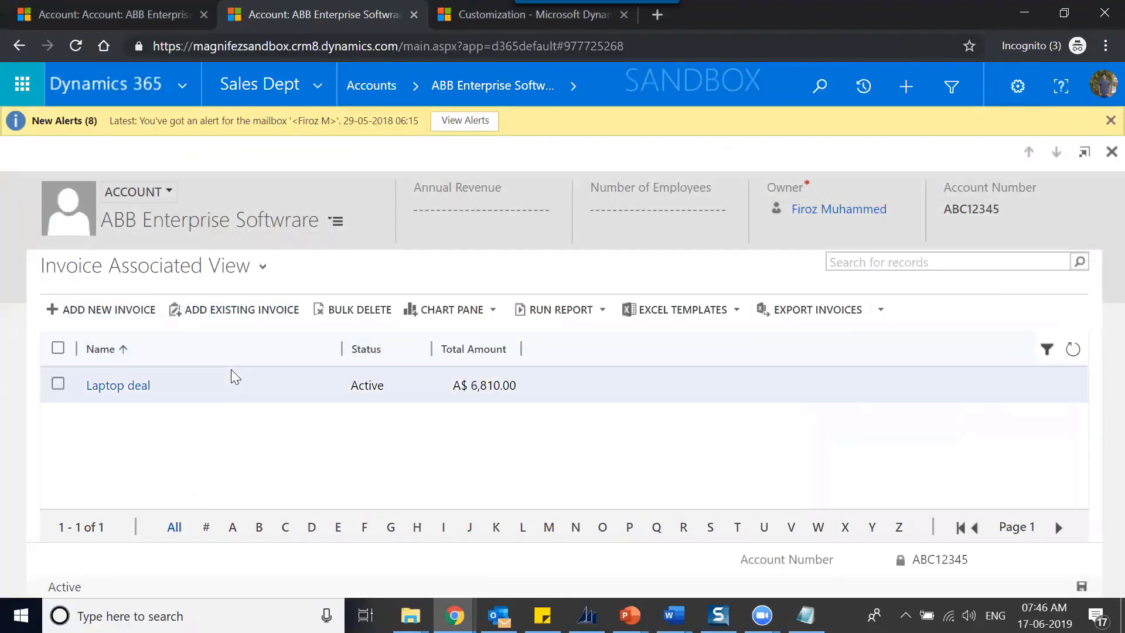
pyautogui.click(276, 315)
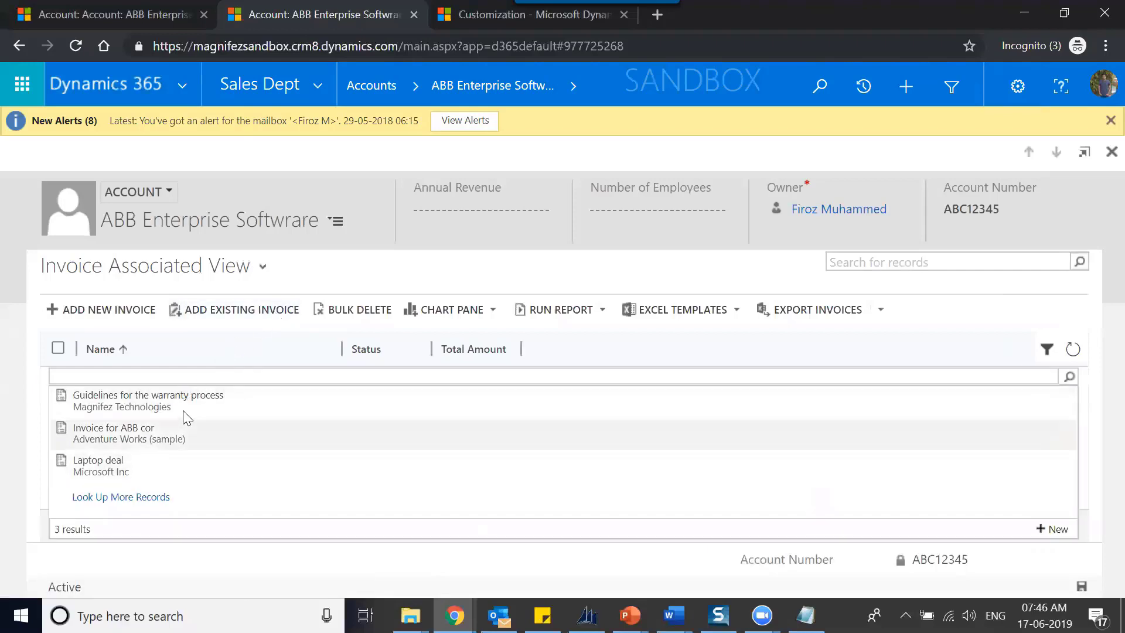
pyautogui.click(188, 408)
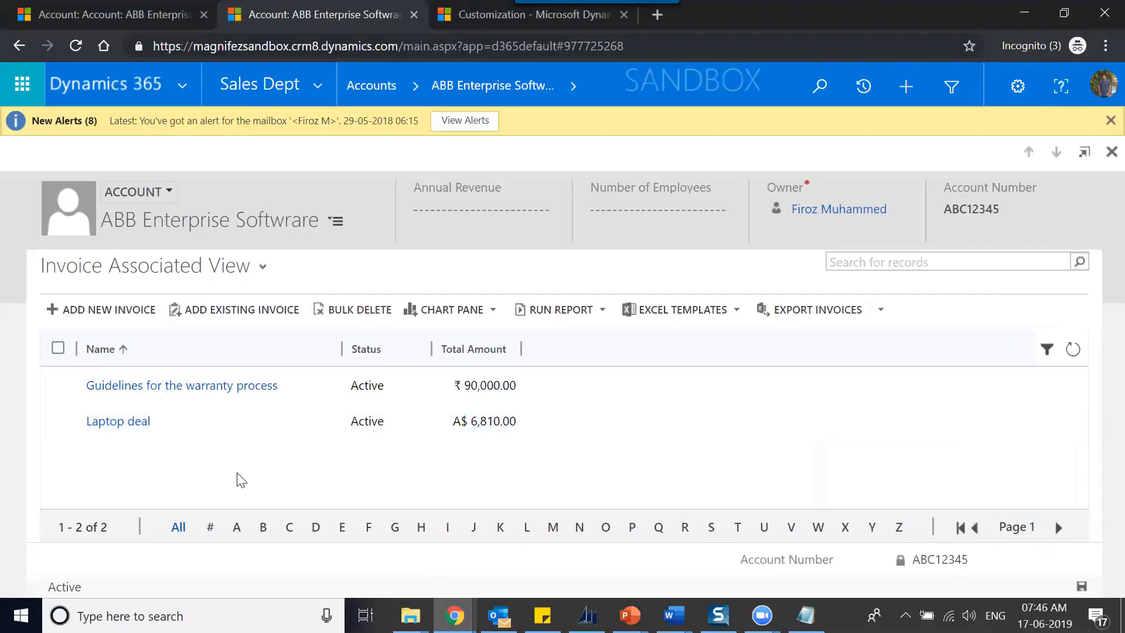
# Step: Open the "Guidelines for the warranty process" invoice and launch the Form Editor for its form
pyautogui.click(155, 388)
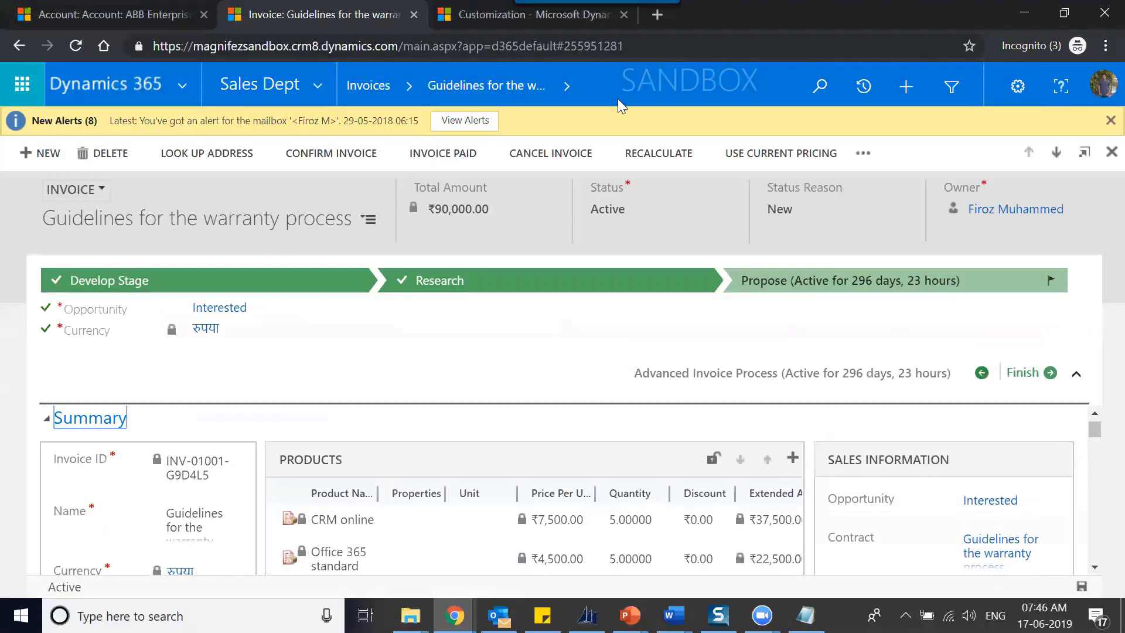
pyautogui.moveTo(1094, 430); pyautogui.dragTo(1068, 404)
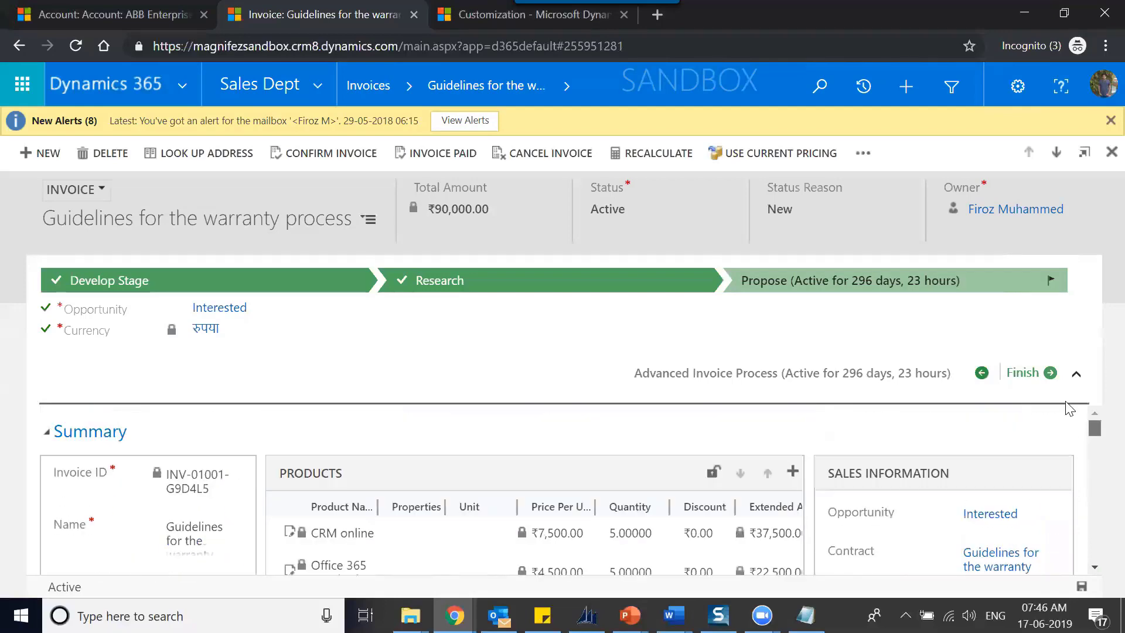
pyautogui.click(862, 153)
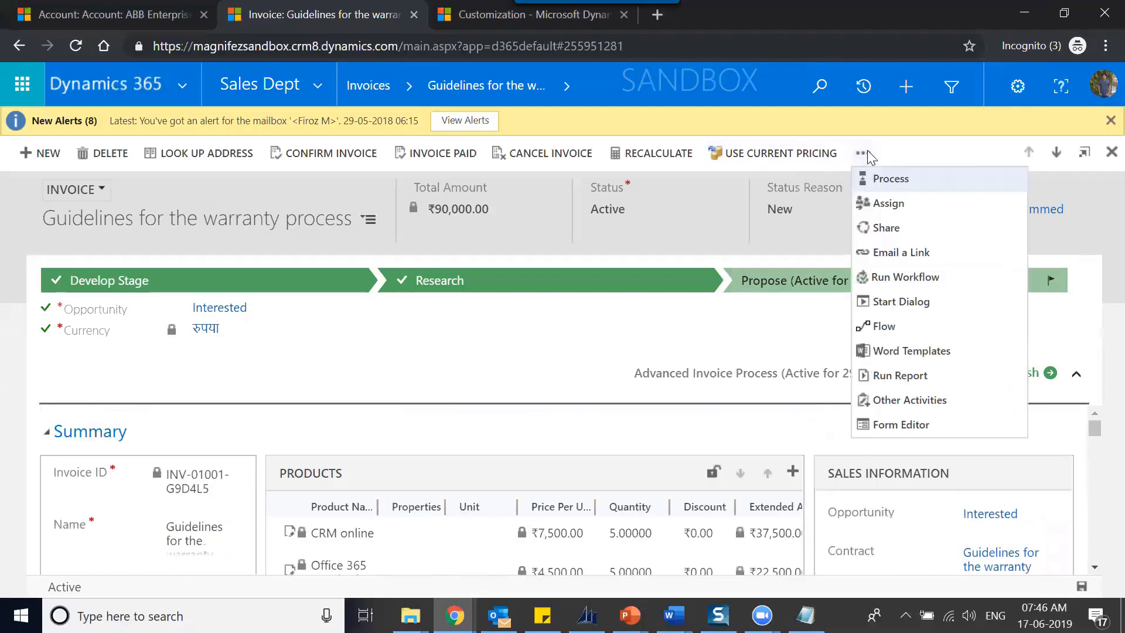
pyautogui.click(898, 423)
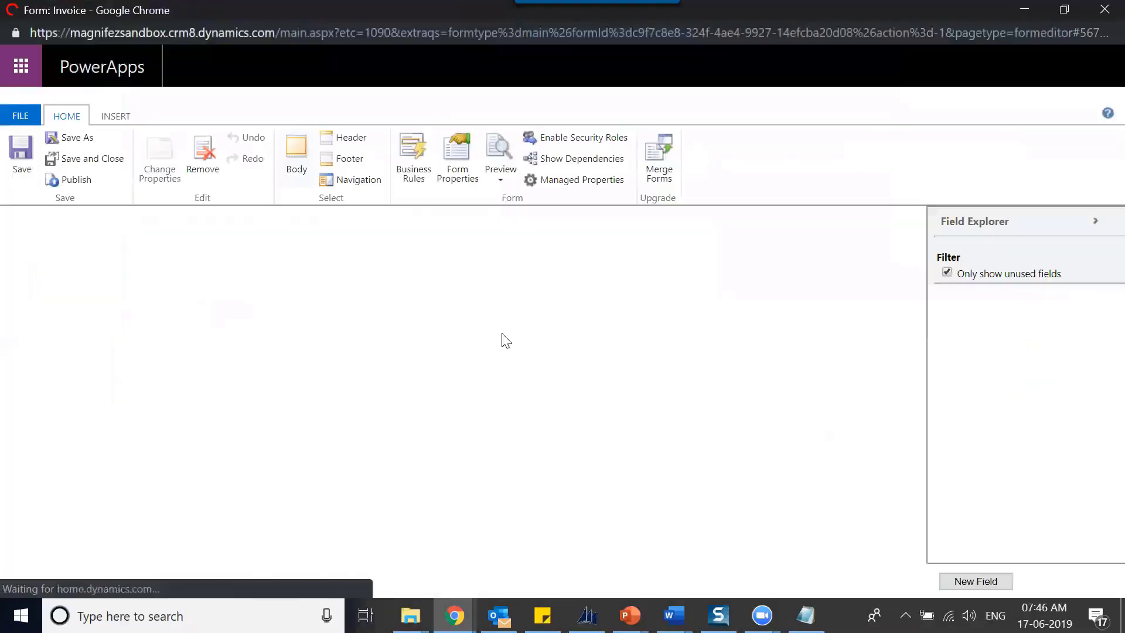
# Step: Add the custom Account field below Prices Locked in the Invoice Information section, then publish the form and close the editor
pyautogui.click(1072, 258)
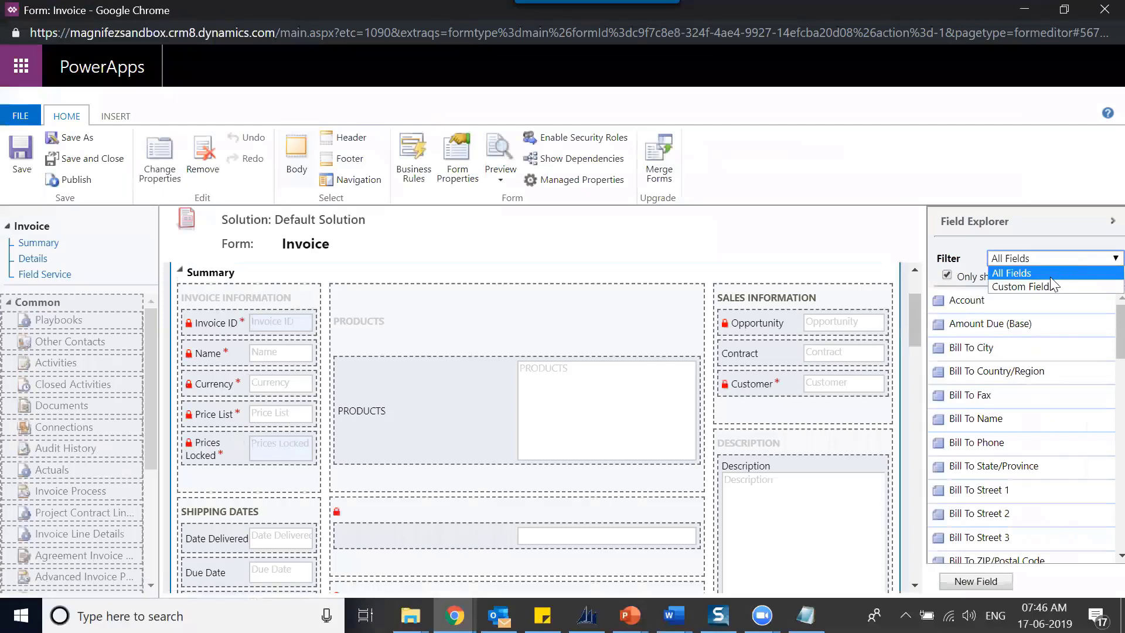
pyautogui.click(1049, 286)
pyautogui.click(1022, 374)
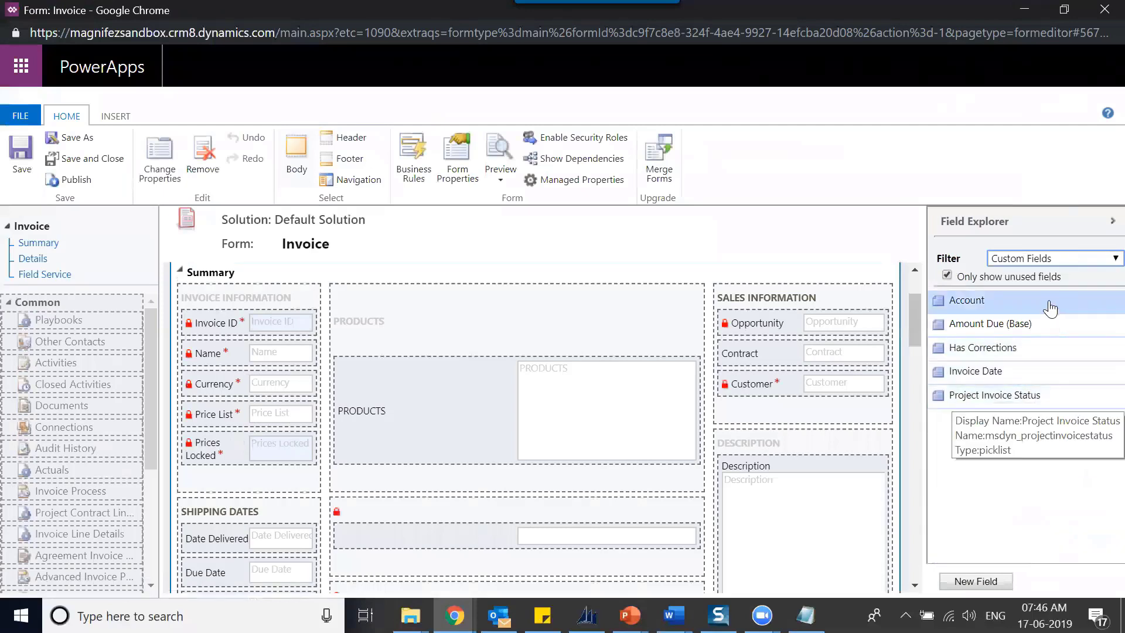
pyautogui.moveTo(1022, 300); pyautogui.dragTo(285, 468)
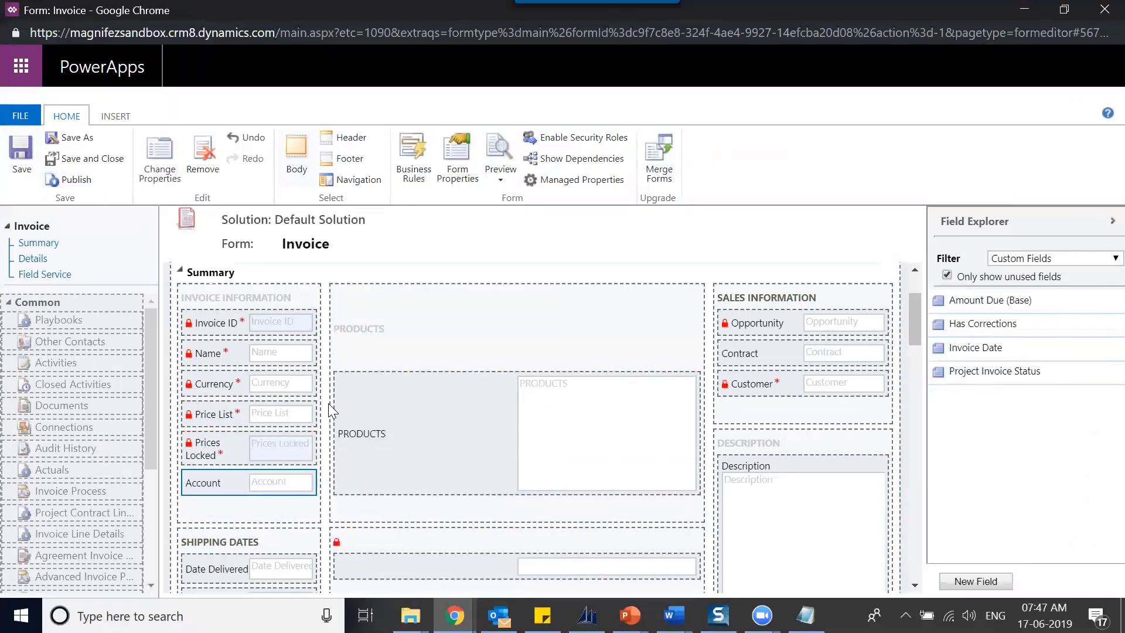
pyautogui.click(69, 179)
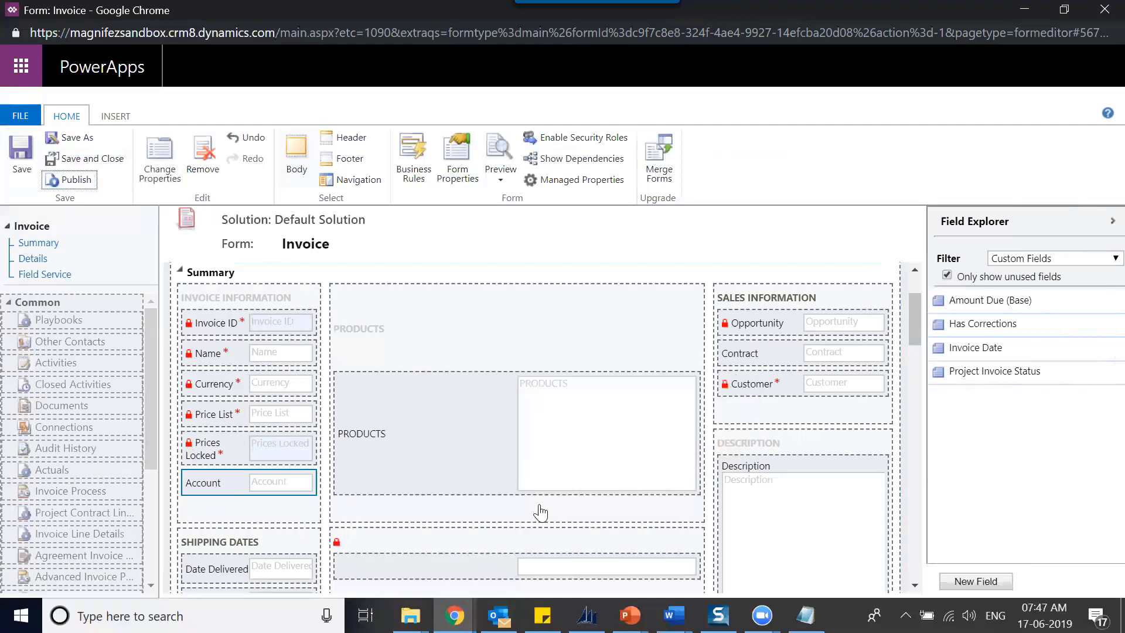
pyautogui.click(1105, 10)
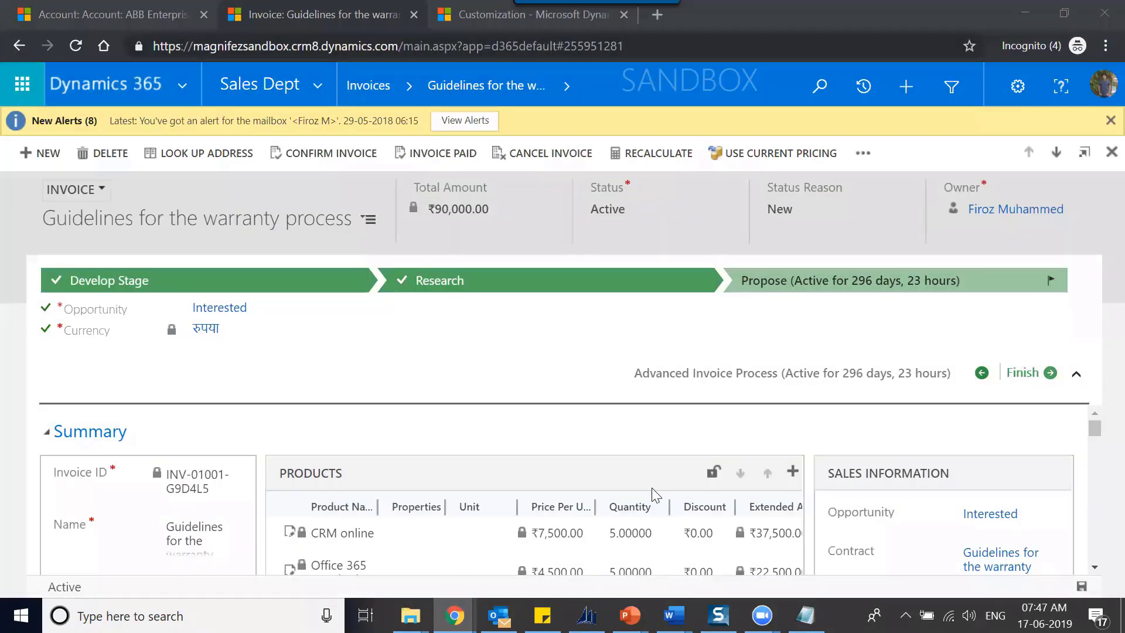